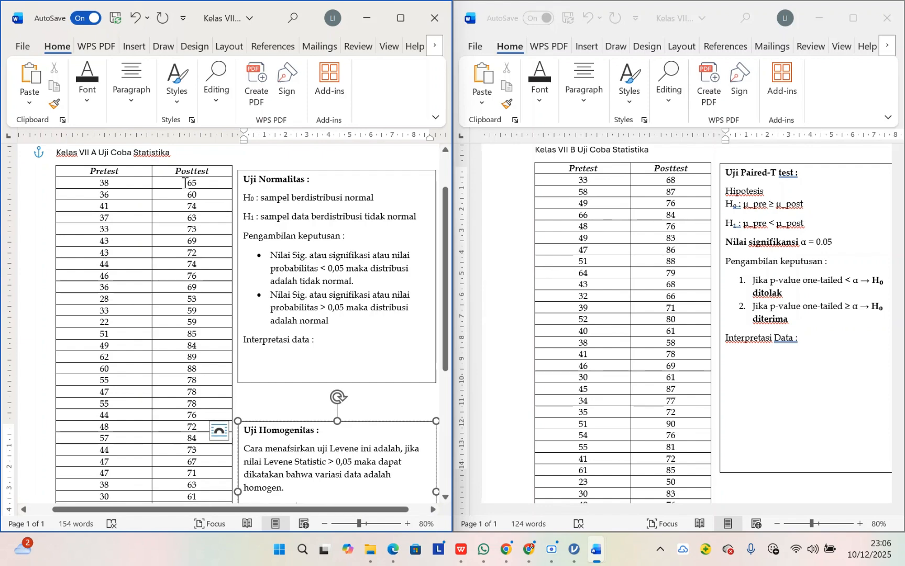
pyautogui.moveTo(185, 182); pyautogui.dragTo(195, 222)
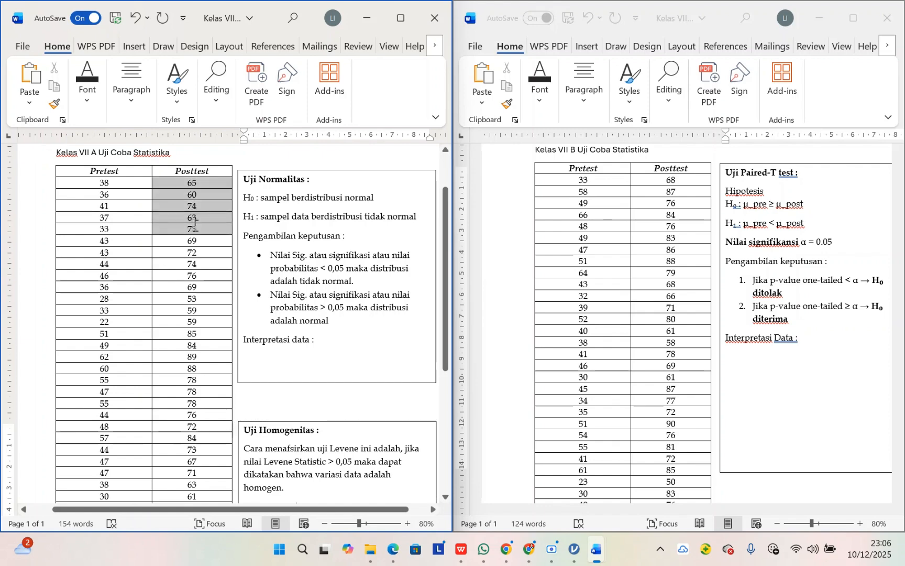
pyautogui.click(179, 194)
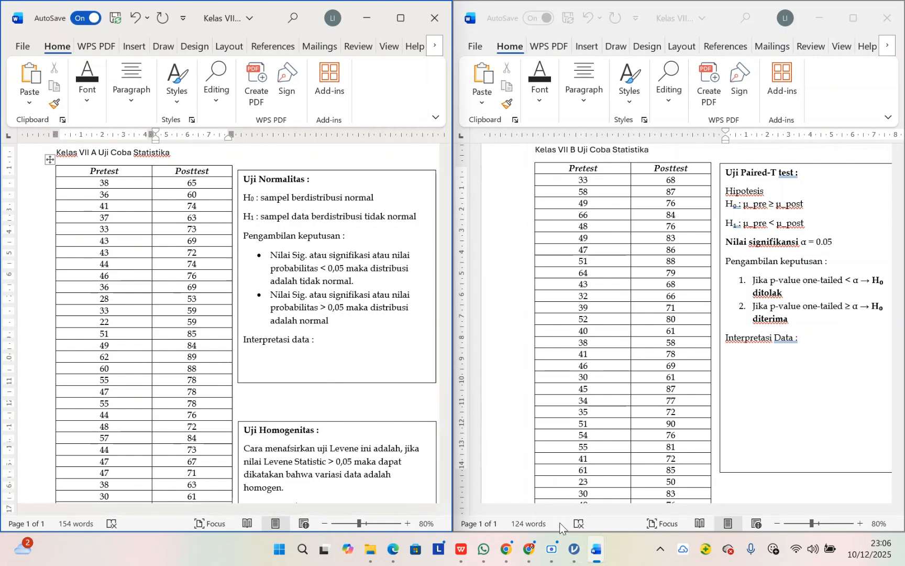
pyautogui.click(575, 549)
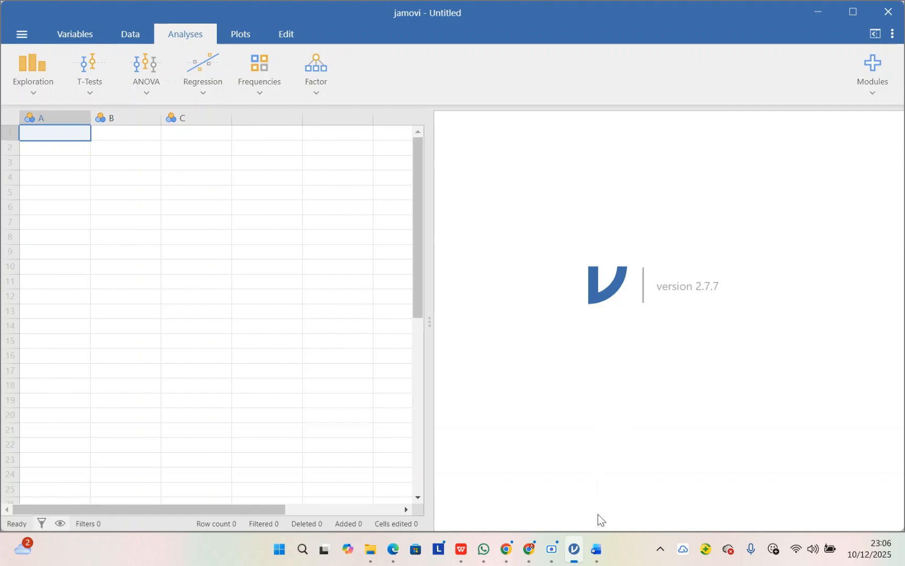
pyautogui.moveTo(597, 549)
pyautogui.click(527, 496)
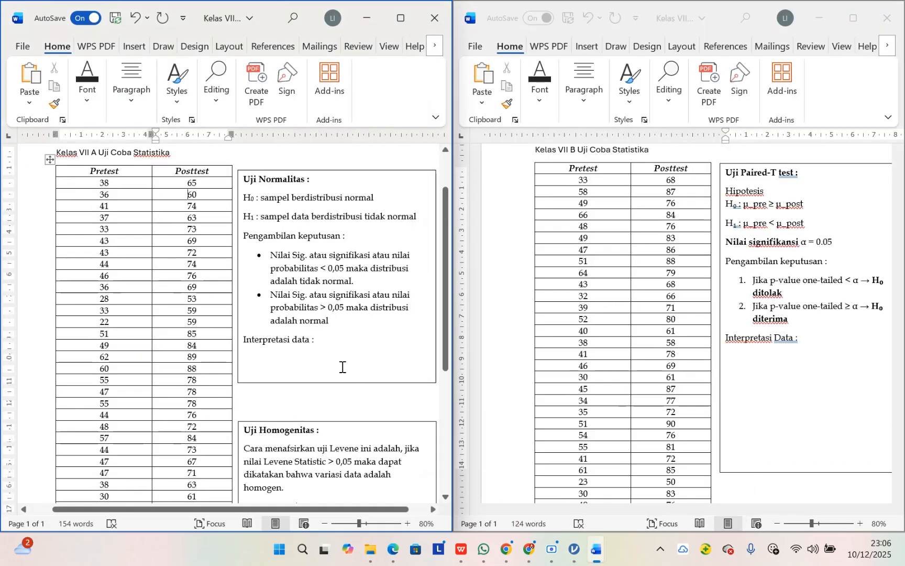
# Step: Copy all class VII A posttest scores from the Word table into the first column of the jamovi data sheet
pyautogui.moveTo(184, 192); pyautogui.dragTo(196, 471)
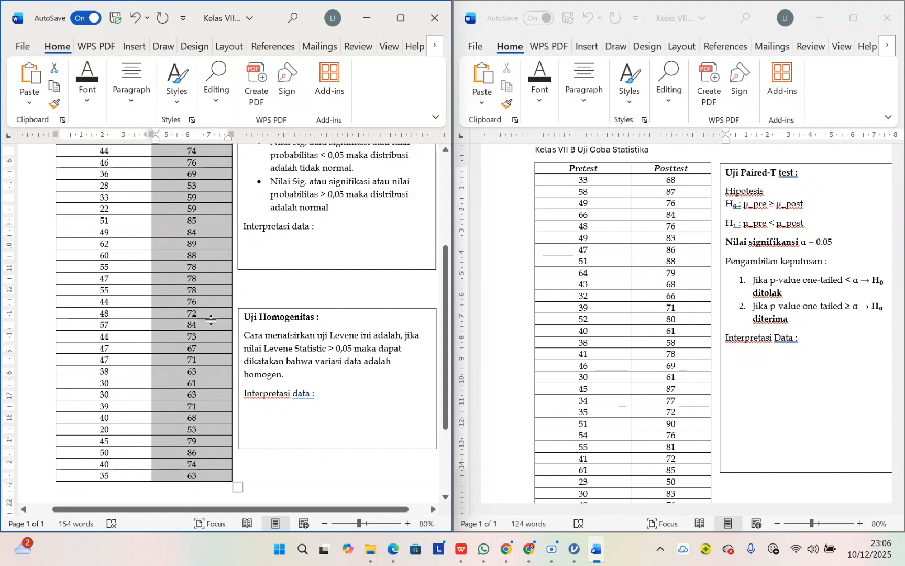
pyautogui.click(574, 548)
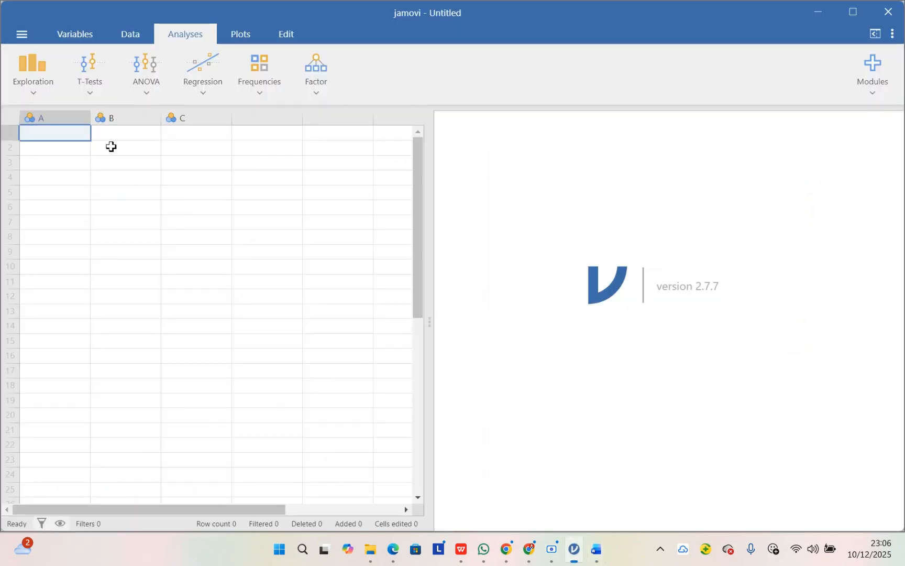
pyautogui.hotkey('ctrl', 'v')
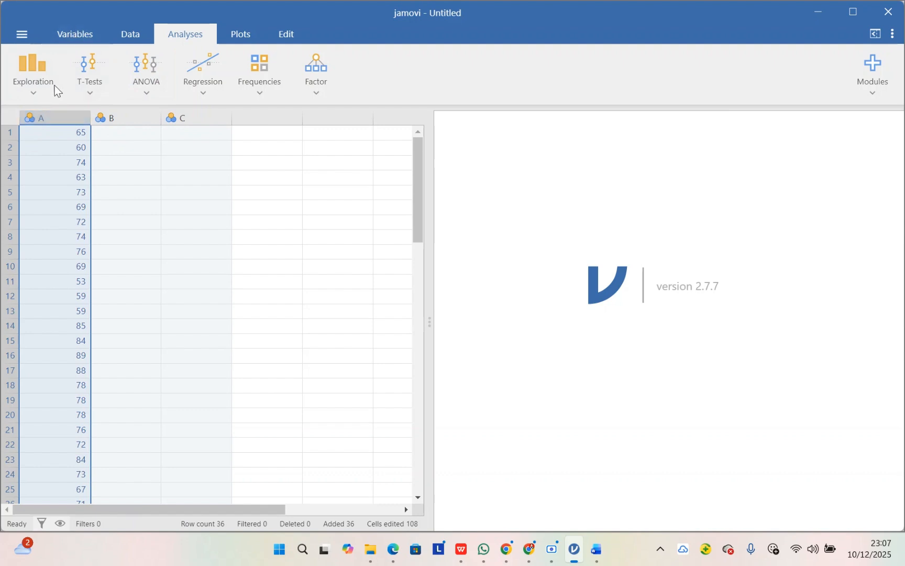
# Step: Rename variable A to VIIA and set its measure type to Continuous
pyautogui.click(74, 37)
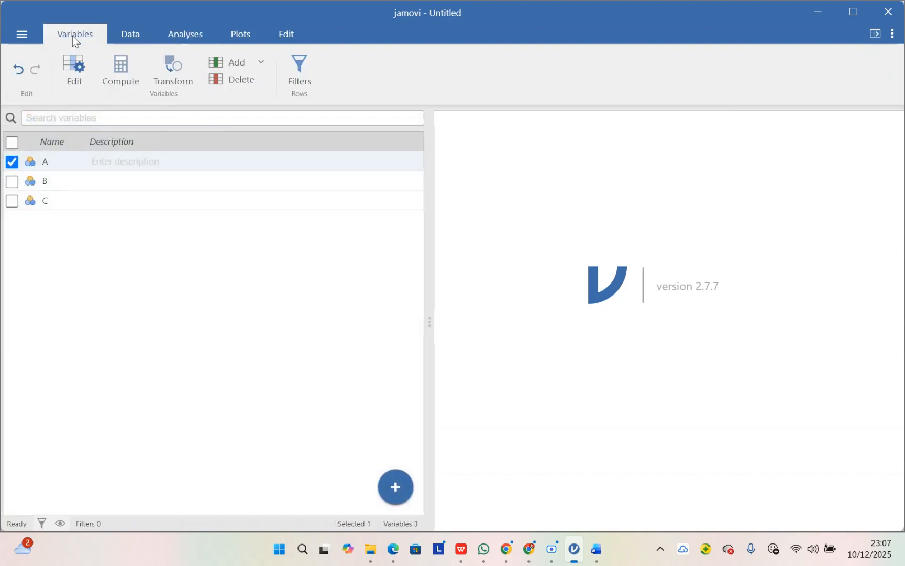
pyautogui.click(74, 69)
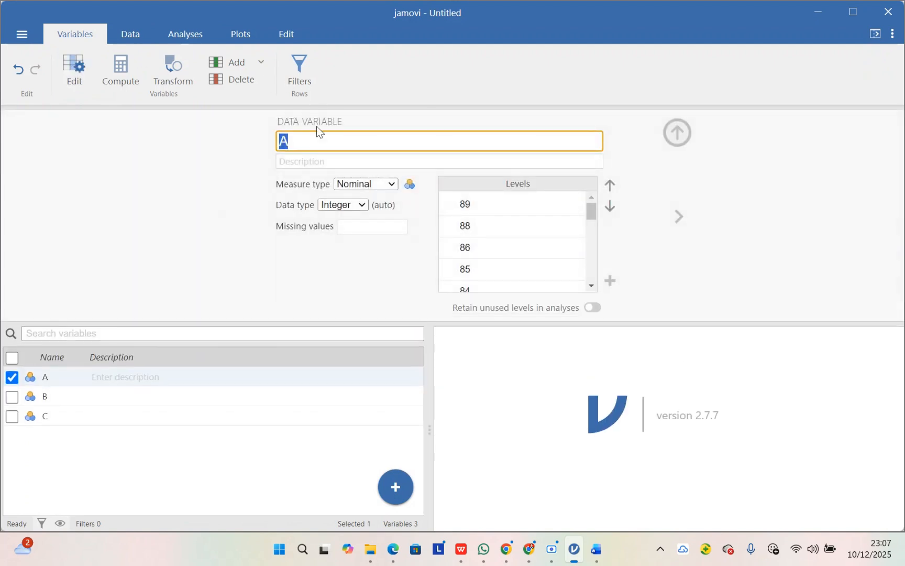
pyautogui.press('capslock')
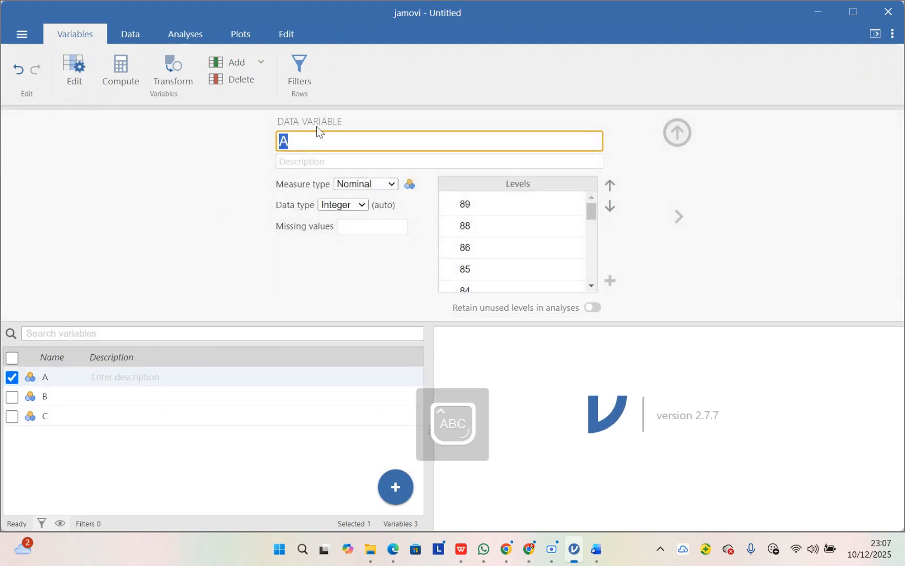
pyautogui.write('VIIA')
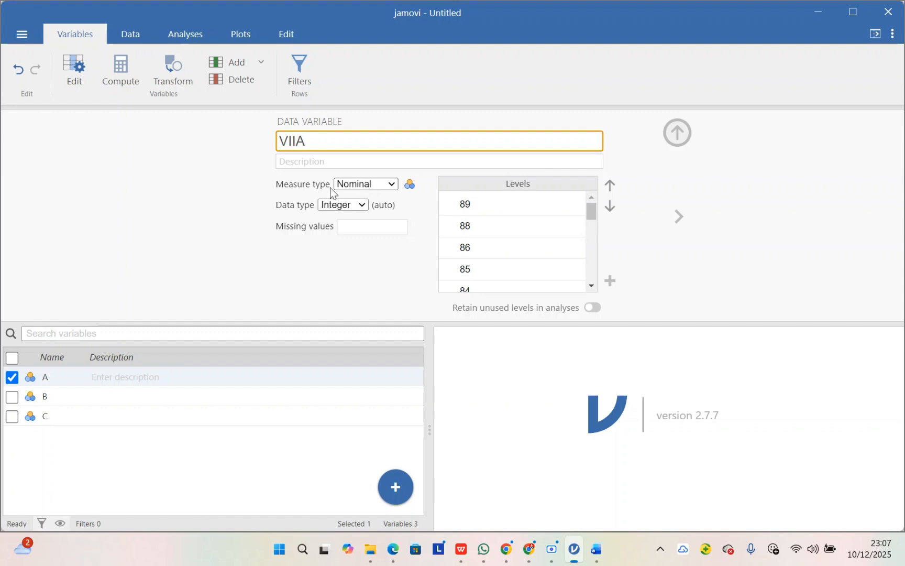
pyautogui.click(373, 186)
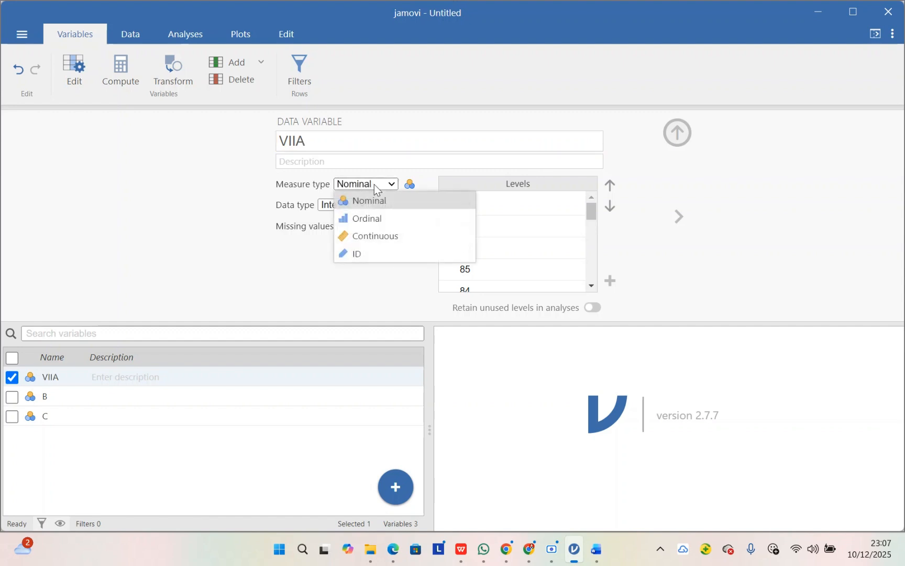
pyautogui.click(392, 237)
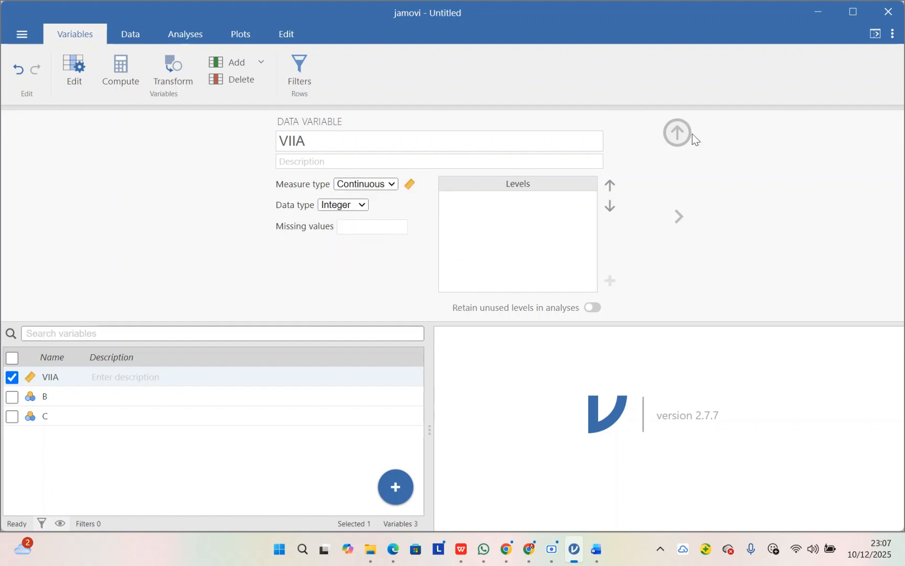
pyautogui.click(679, 134)
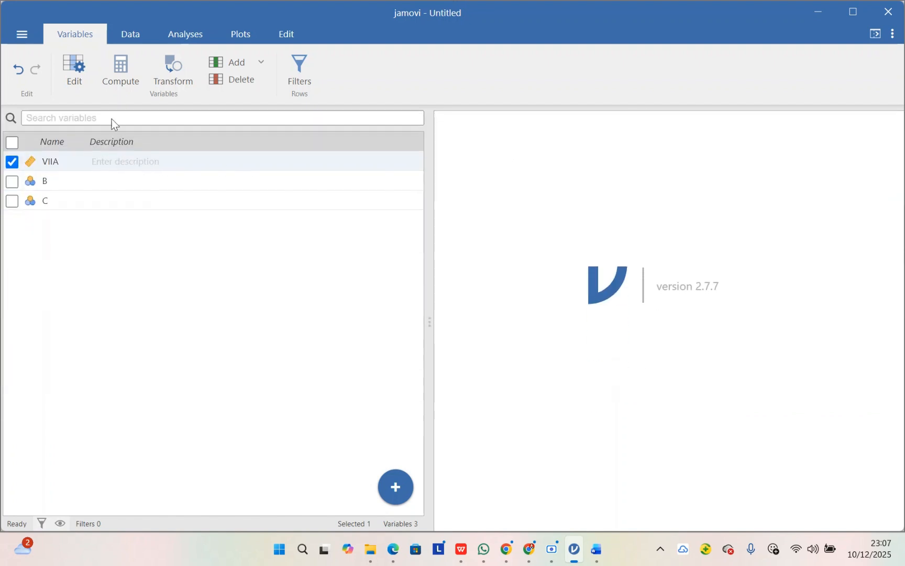
# Step: Copy all class VII B posttest scores from the Word table into column B of the jamovi data sheet
pyautogui.click(130, 35)
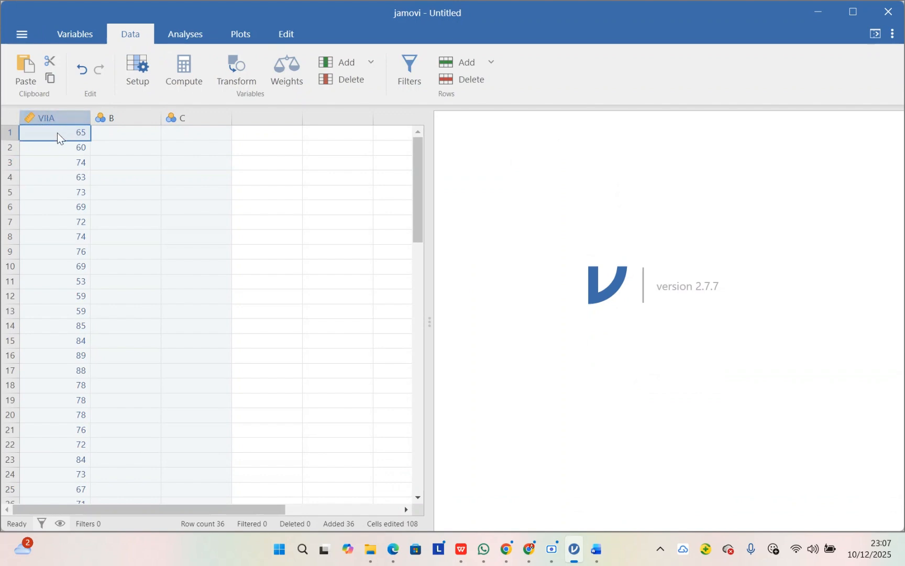
pyautogui.click(104, 132)
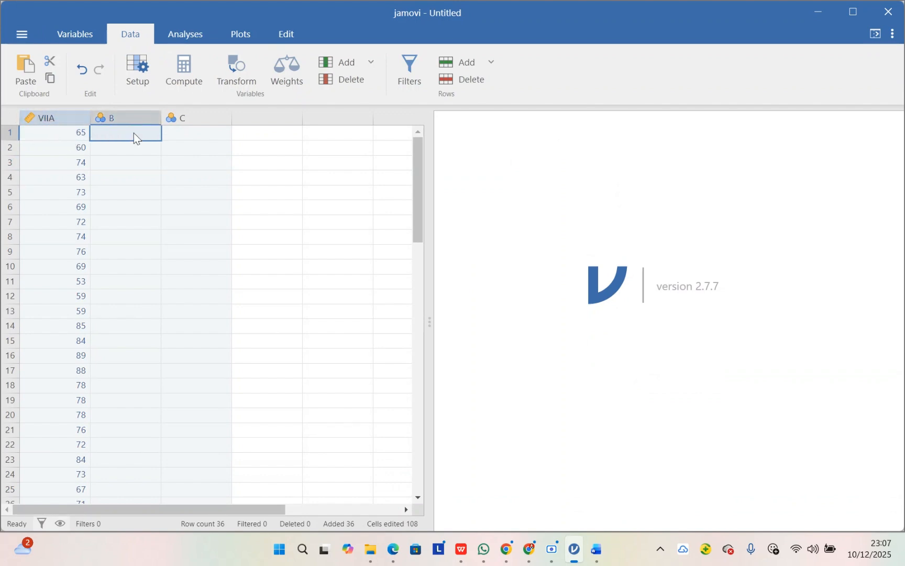
pyautogui.moveTo(594, 555)
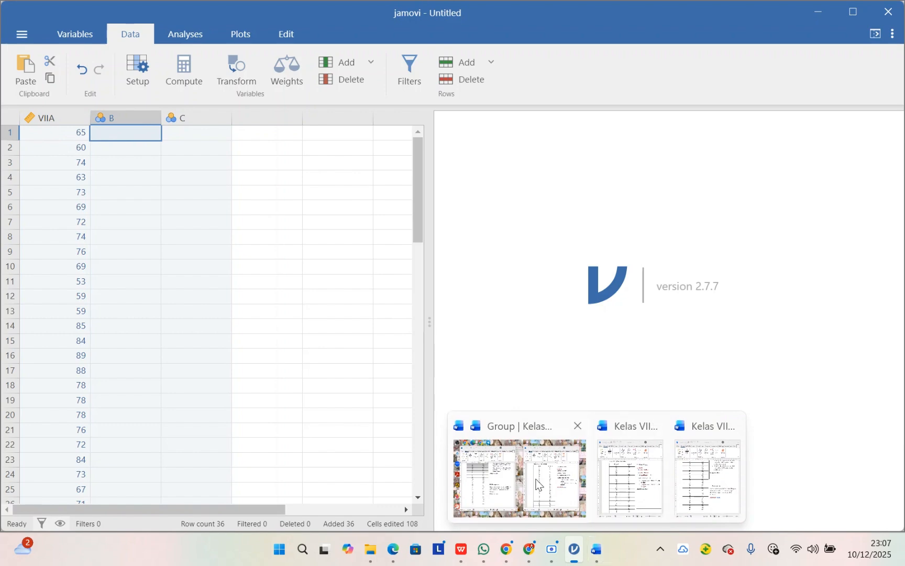
pyautogui.click(519, 477)
pyautogui.click(674, 181)
pyautogui.moveTo(673, 181); pyautogui.dragTo(681, 464)
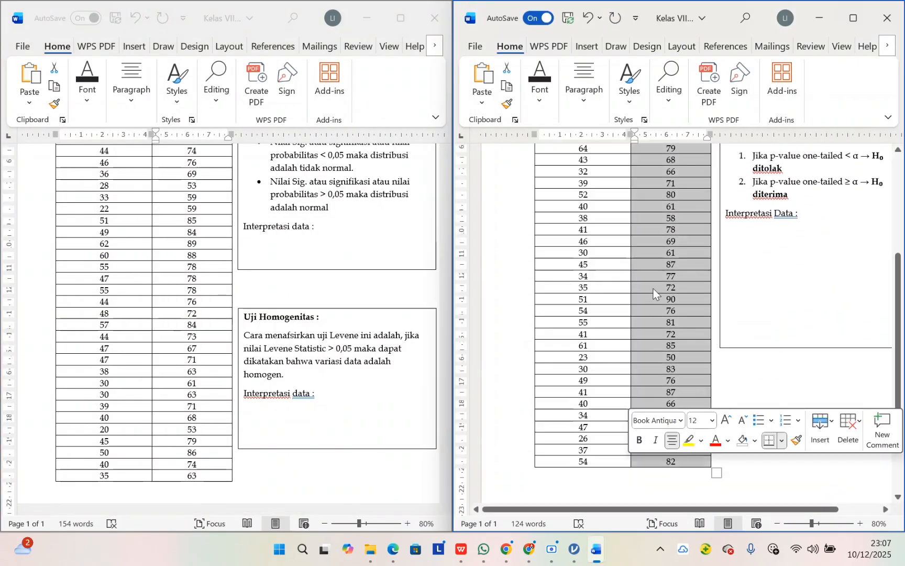
pyautogui.rightClick(656, 291)
pyautogui.click(668, 83)
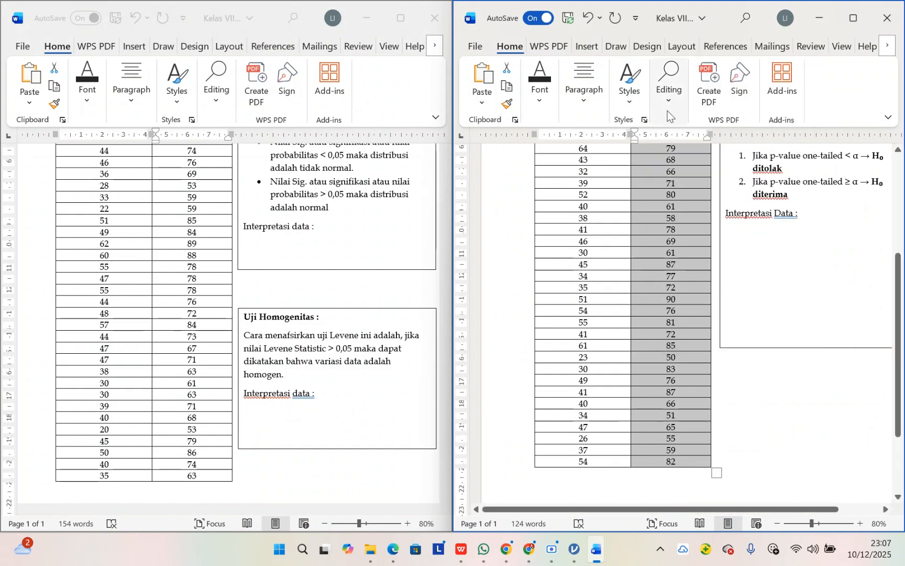
pyautogui.click(572, 529)
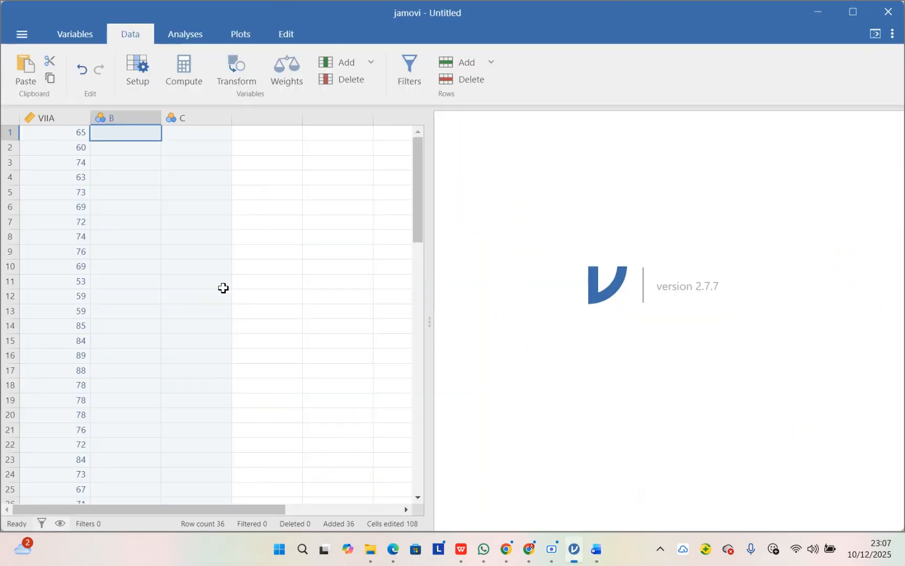
pyautogui.hotkey('ctrl', 'v')
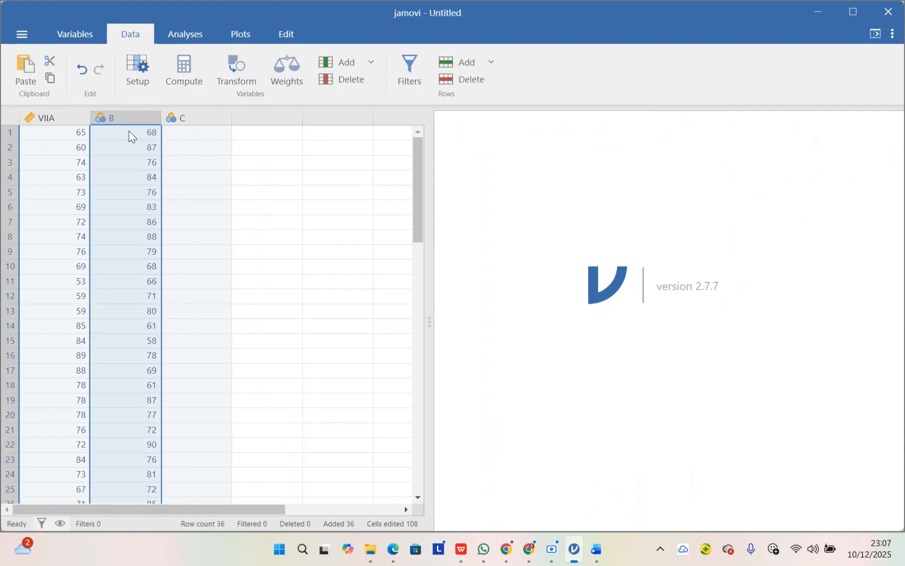
# Step: Rename variable B to VIIB and set its measure type to Continuous
pyautogui.click(73, 35)
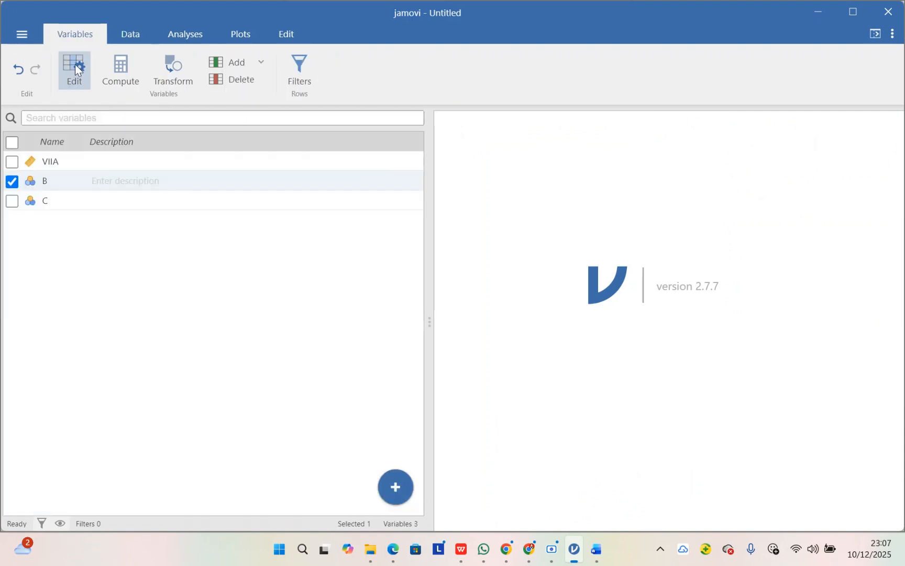
pyautogui.click(74, 64)
pyautogui.write('VIIB')
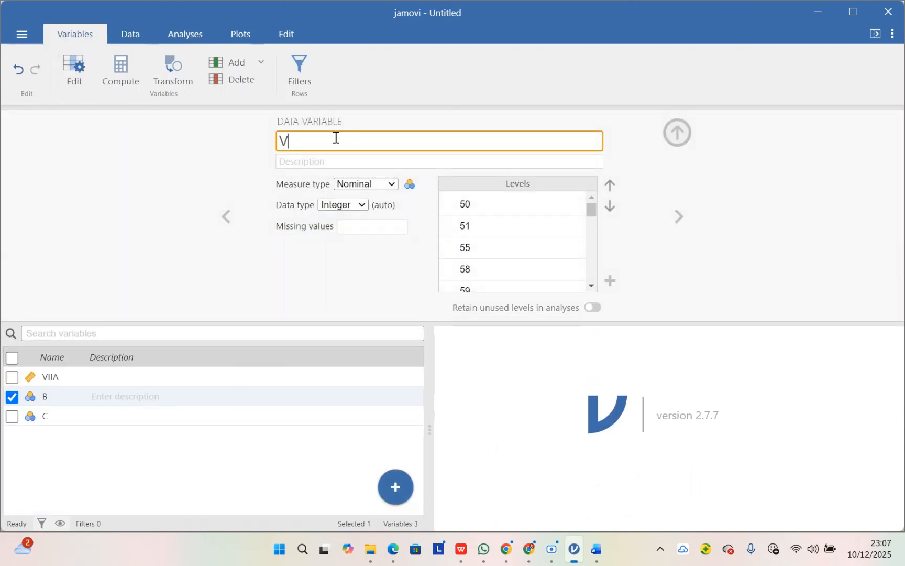
pyautogui.click(385, 183)
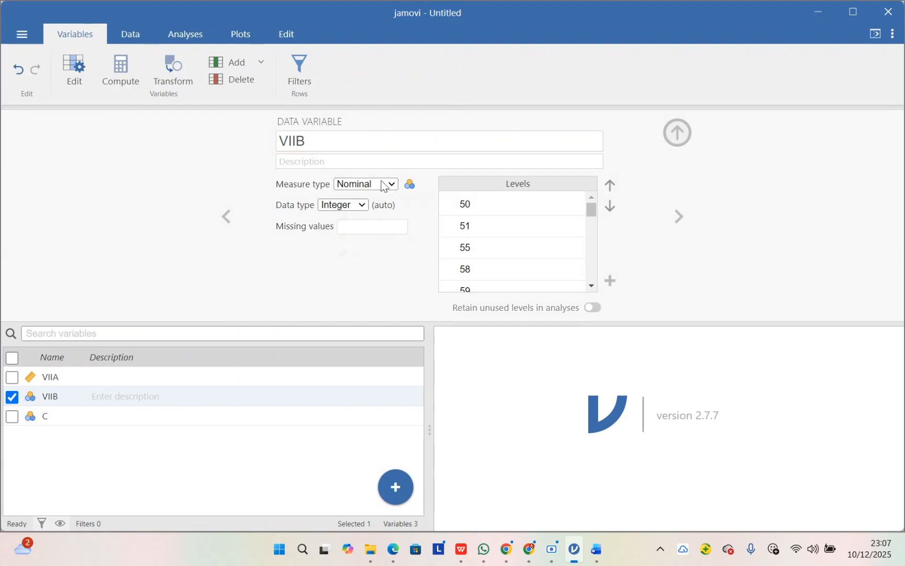
pyautogui.click(386, 237)
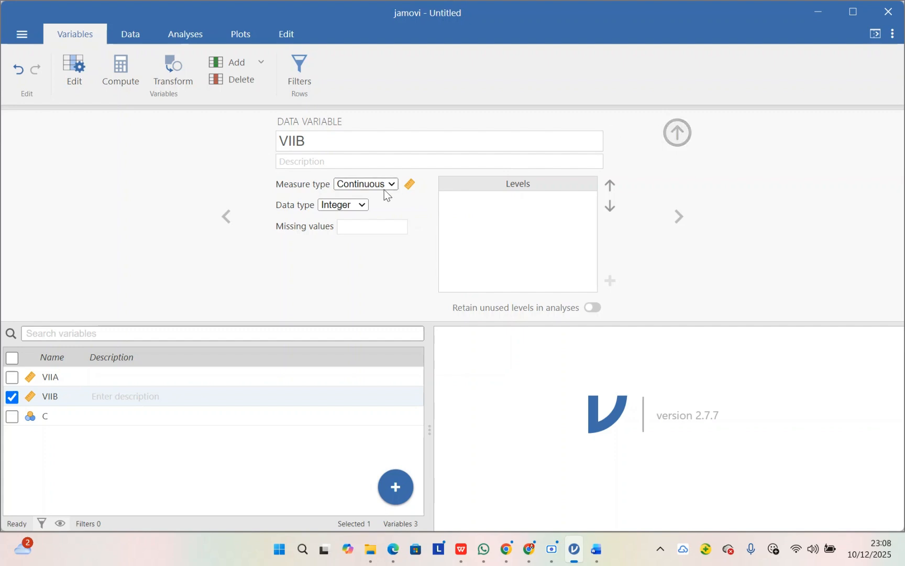
pyautogui.click(677, 132)
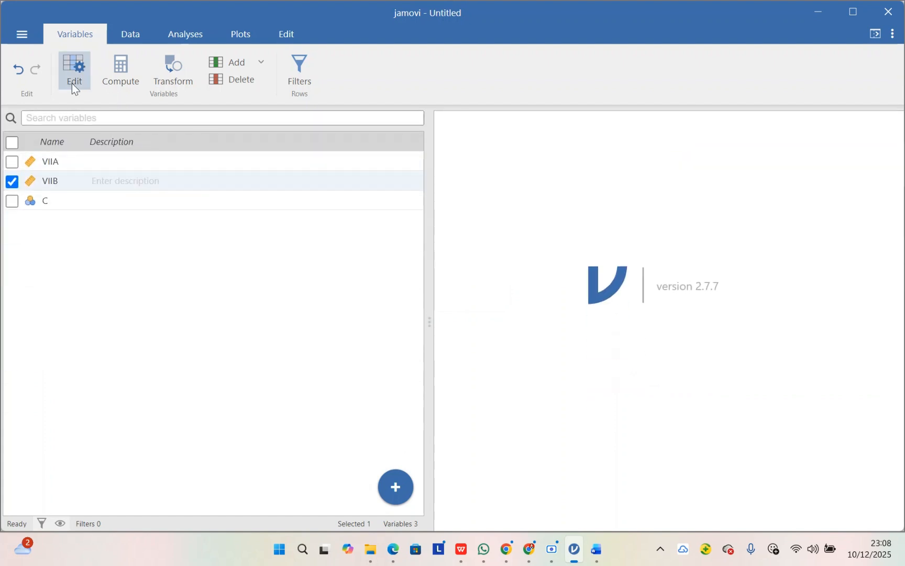
# Step: Create a Descriptives analysis with VIIA and VIIB as its variables
pyautogui.click(128, 39)
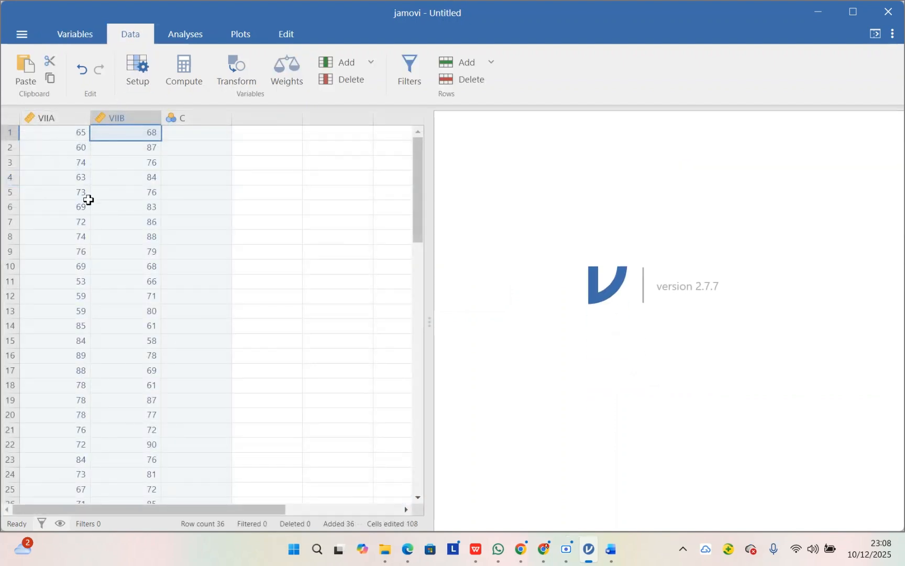
pyautogui.scroll(-5, 88, 199)
pyautogui.scroll(5, 88, 200)
pyautogui.scroll(-5, 88, 199)
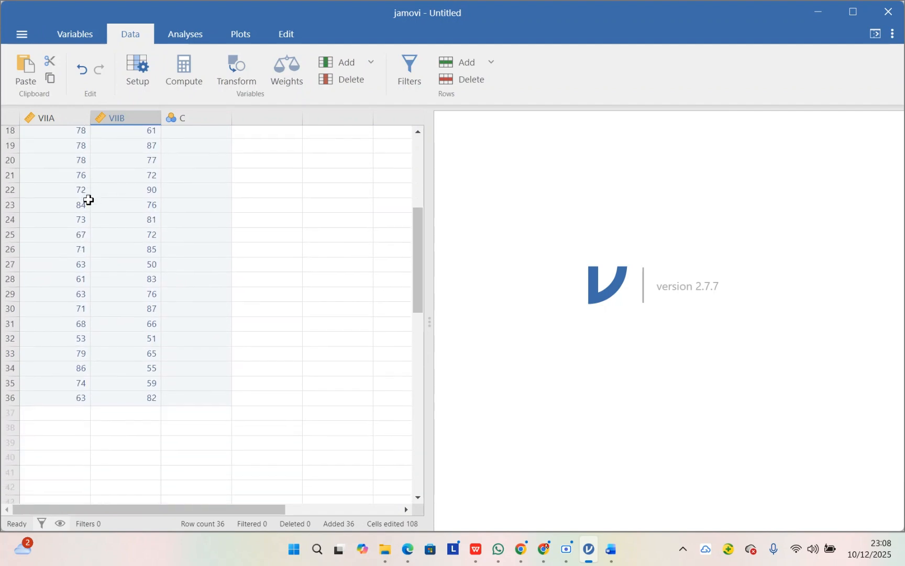
pyautogui.scroll(5, 127, 253)
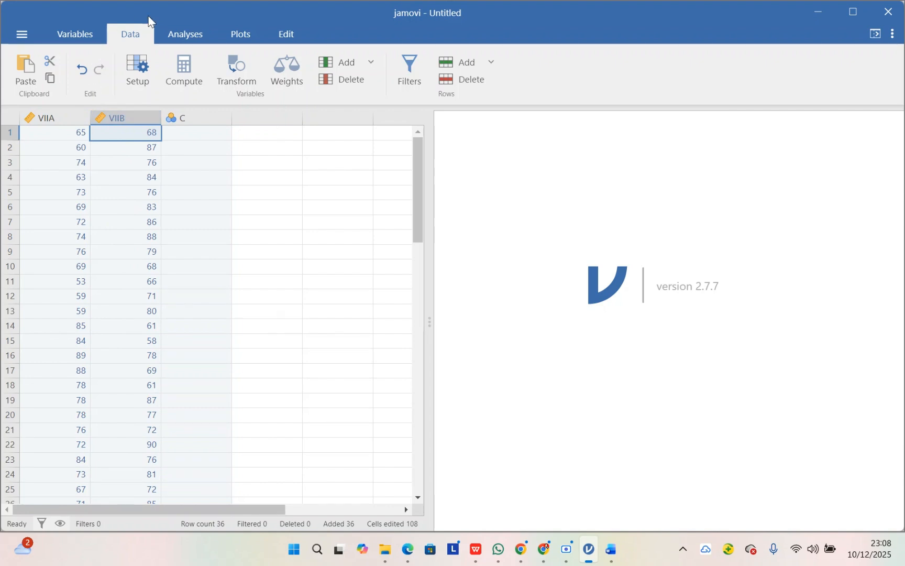
pyautogui.click(193, 41)
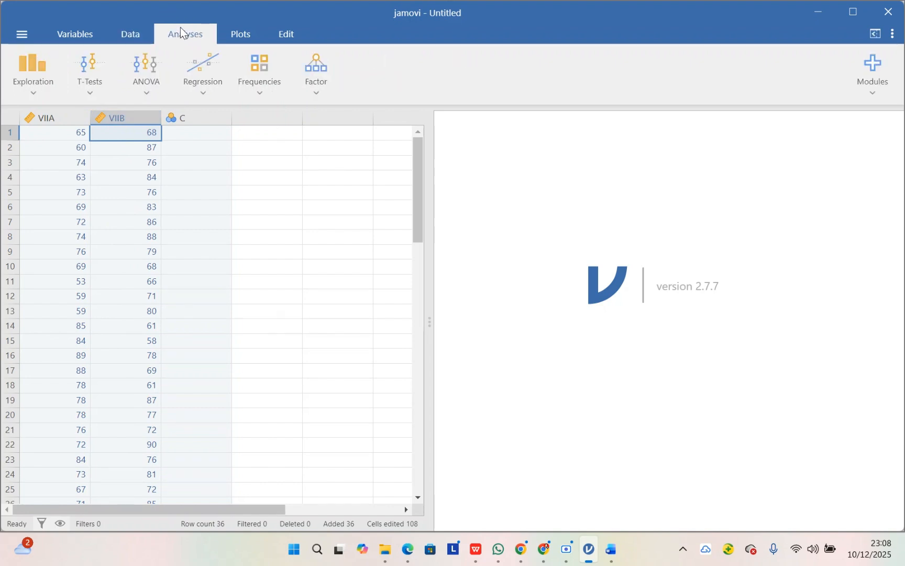
pyautogui.click(29, 89)
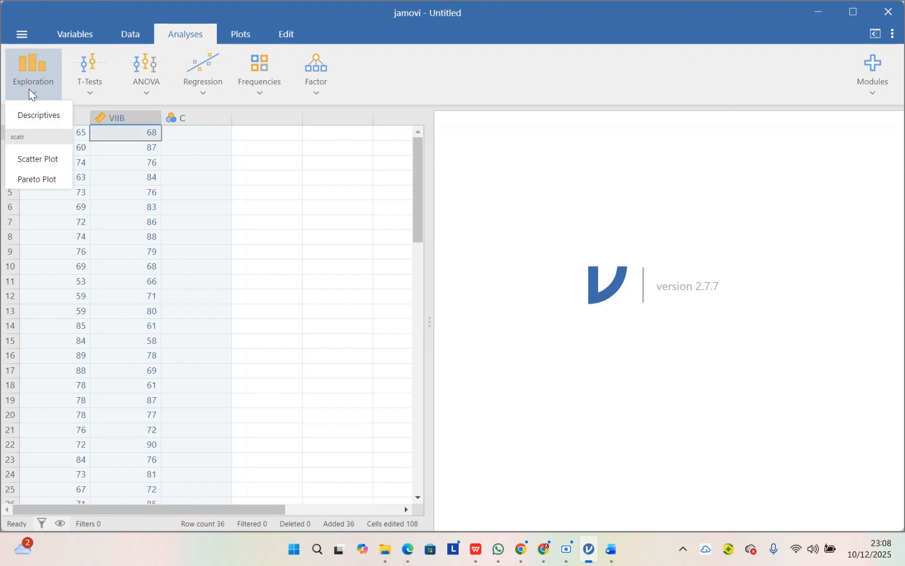
pyautogui.click(43, 119)
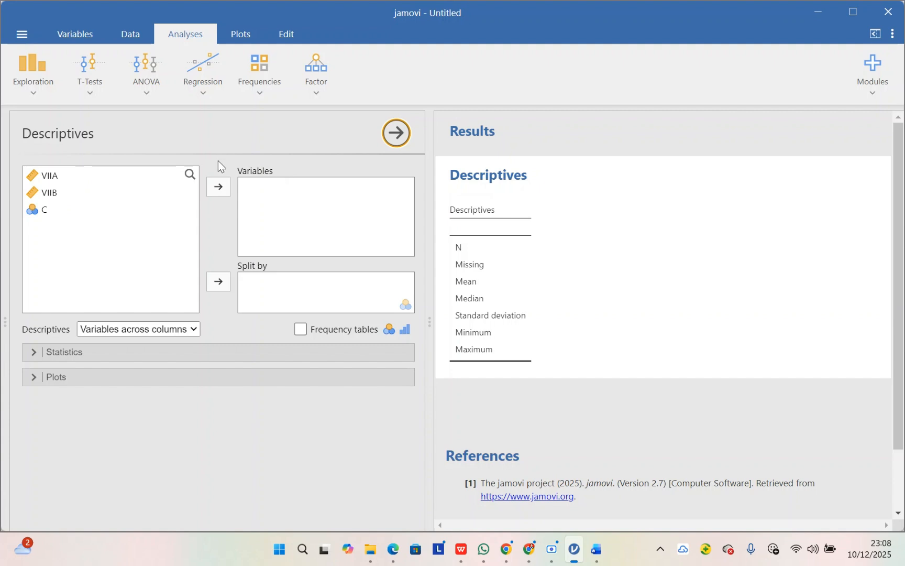
pyautogui.click(60, 181)
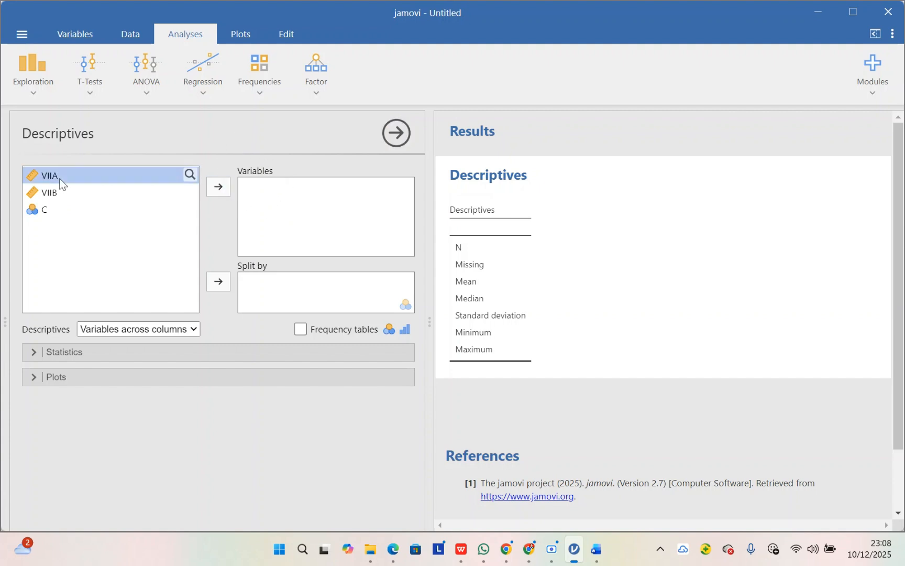
pyautogui.click(219, 187)
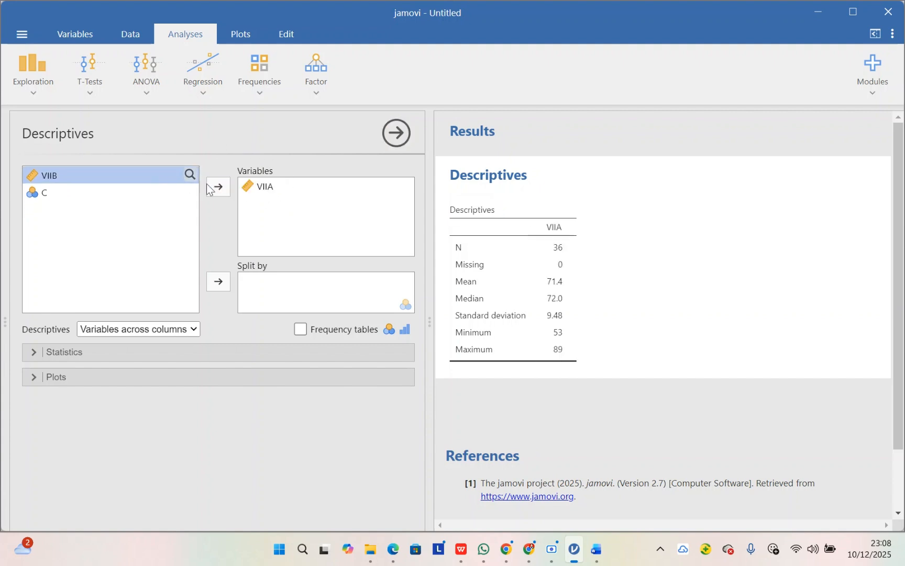
pyautogui.click(219, 187)
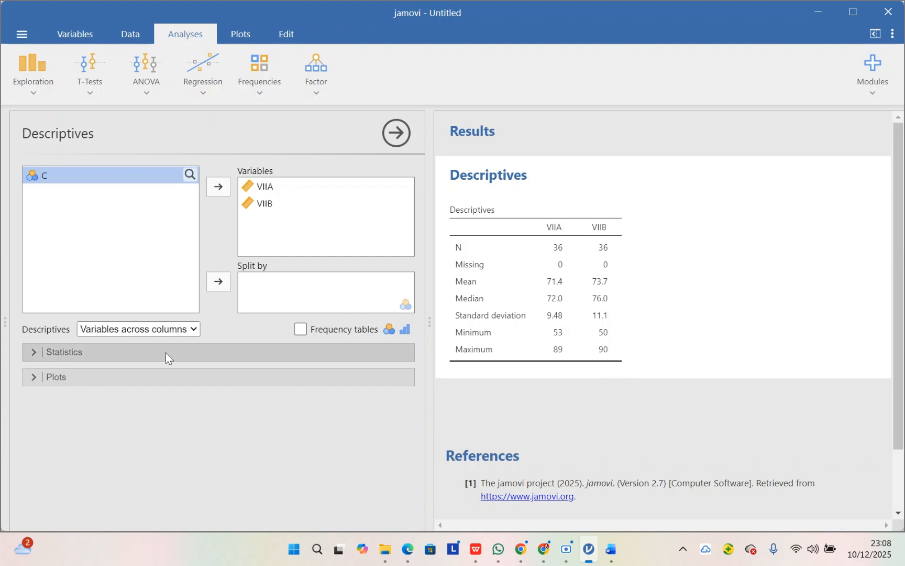
# Step: Add the Shapiro-Wilk normality test to the Descriptives statistics for VIIA and VIIB
pyautogui.click(61, 356)
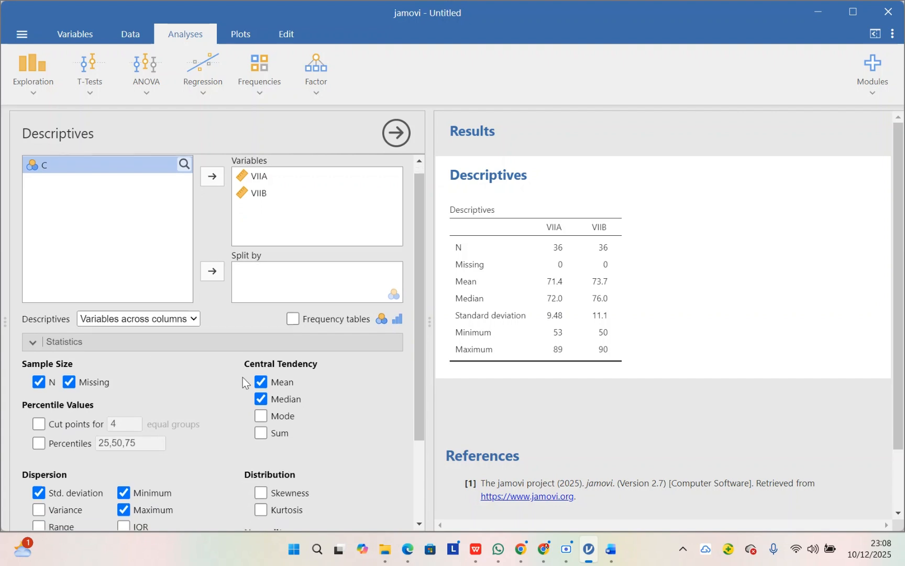
pyautogui.scroll(-1, 242, 380)
pyautogui.scroll(1, 240, 394)
pyautogui.scroll(-3, 229, 394)
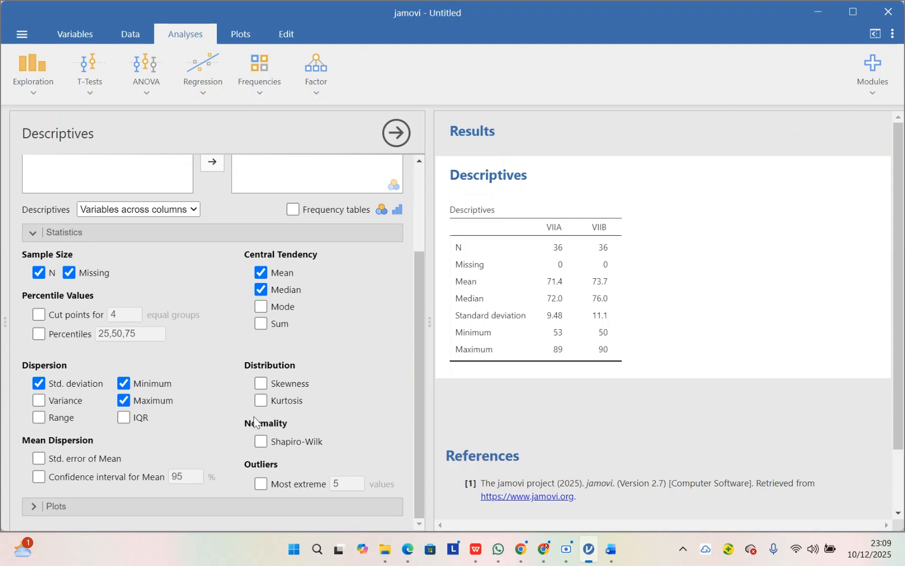
pyautogui.click(265, 441)
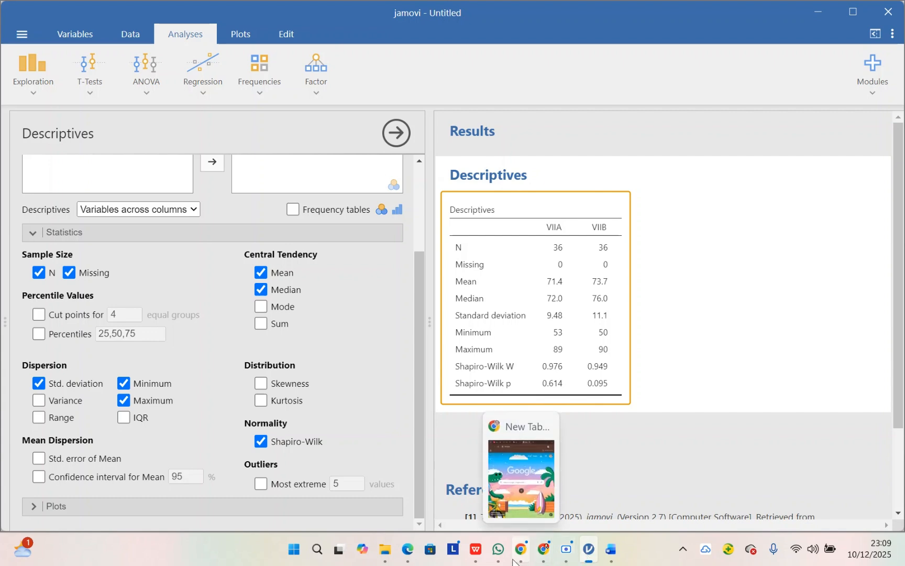
# Step: Switch to the Word document with the Uji Normalitas notes and extend that text box slightly downward
pyautogui.moveTo(611, 548)
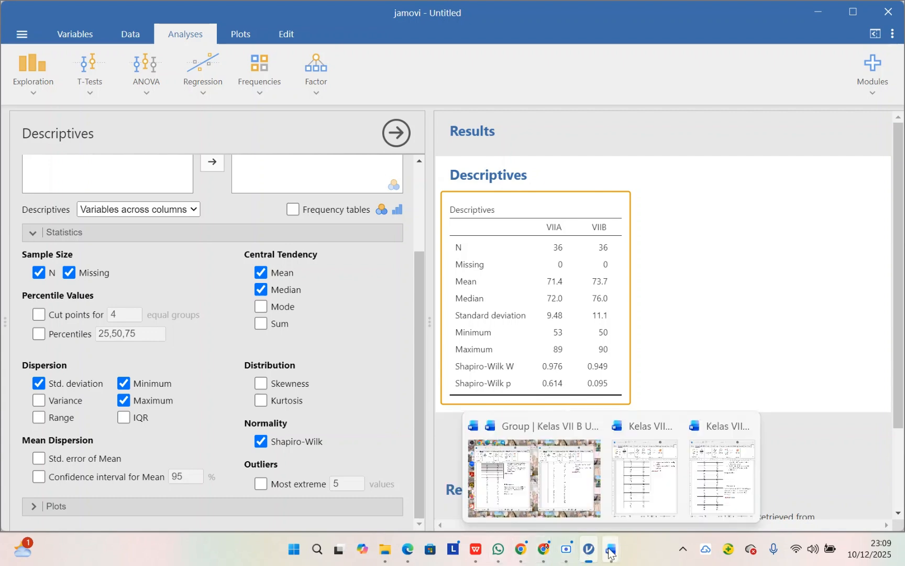
pyautogui.click(528, 487)
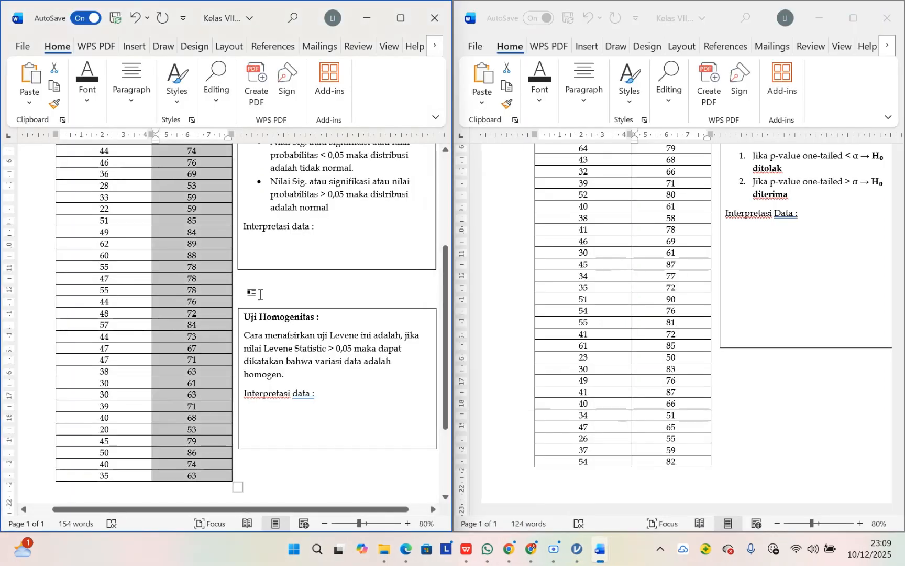
pyautogui.click(257, 246)
pyautogui.moveTo(337, 268); pyautogui.dragTo(339, 288)
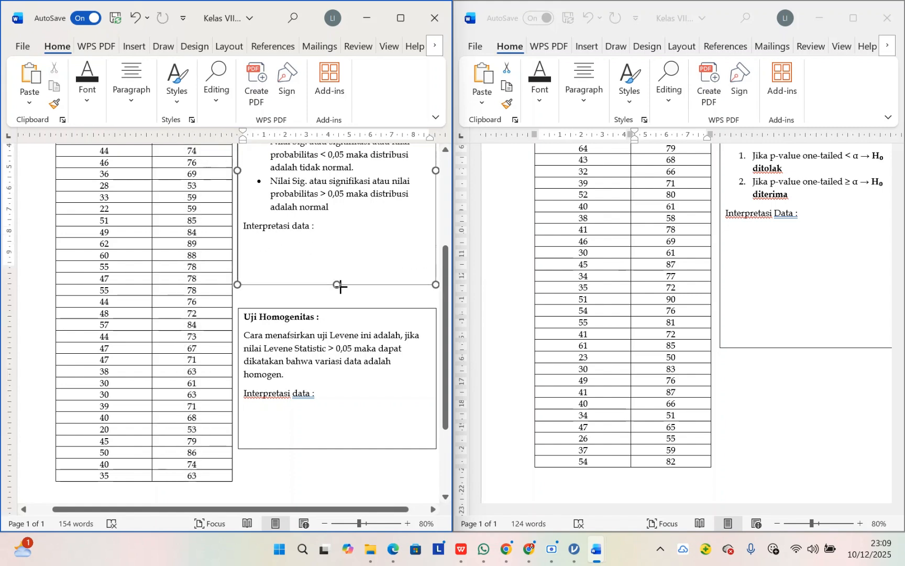
# Step: Under "Interpretasi data :" in the Uji Normalitas box, write "Nilai signifikansi kelas VIIA dan VIIB yakni"
pyautogui.scroll(3, 293, 265)
pyautogui.click(246, 333)
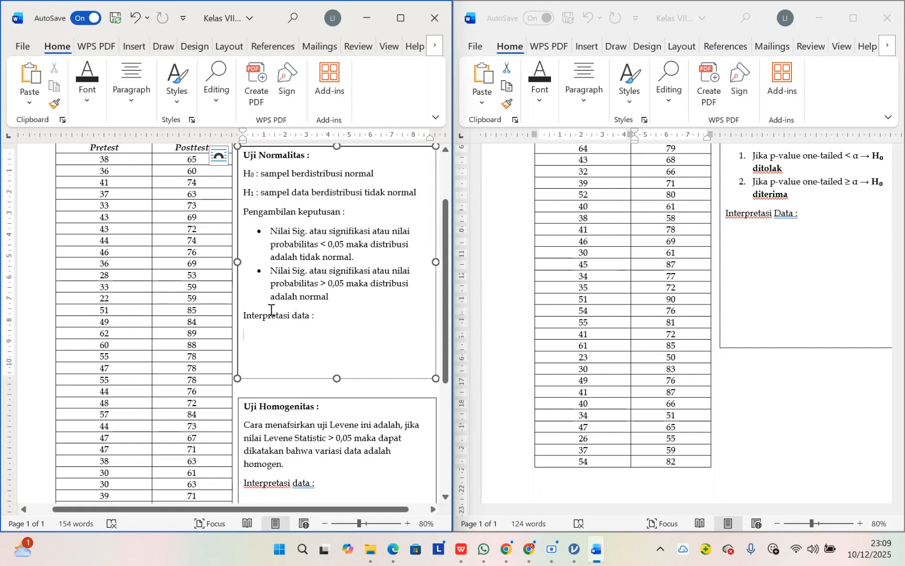
pyautogui.write('N')
pyautogui.press('capslock')
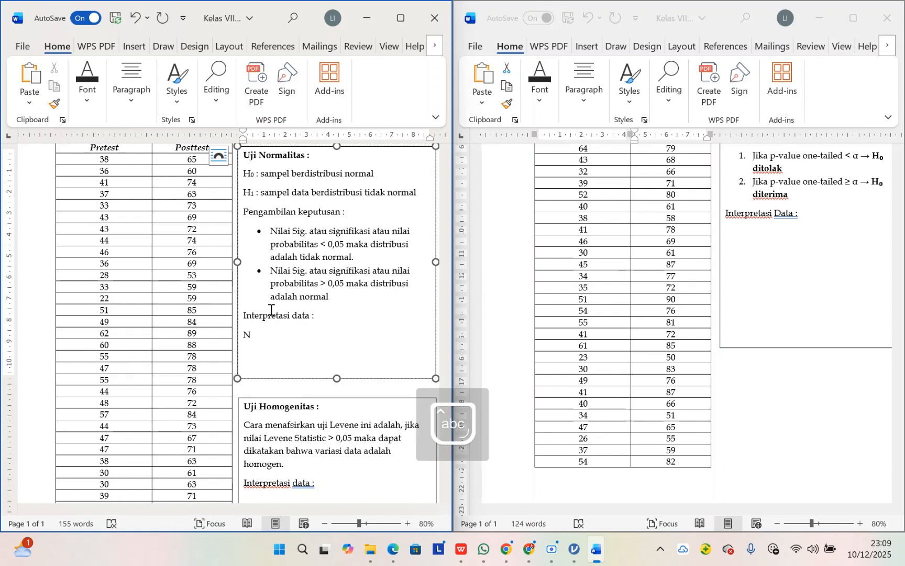
pyautogui.write('ilai sign')
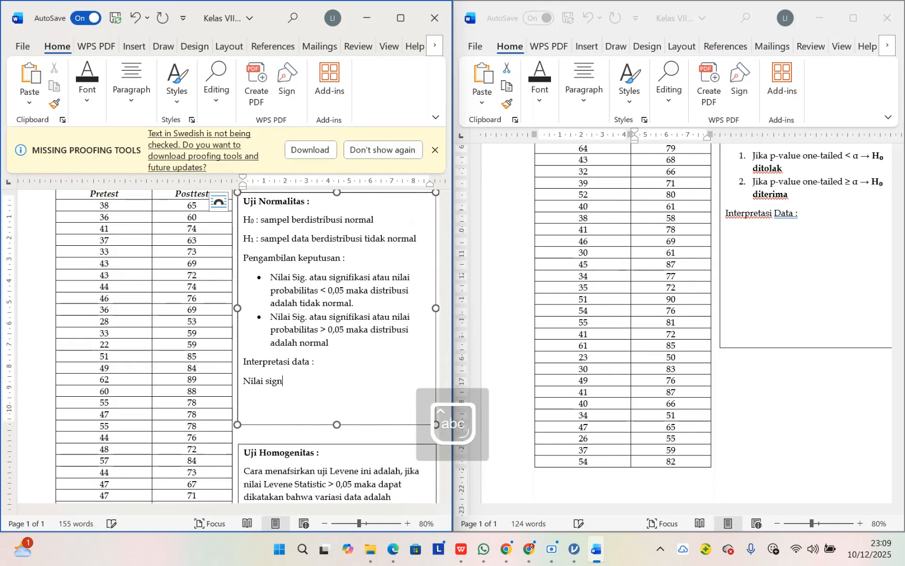
pyautogui.write('i')
pyautogui.write('fikans')
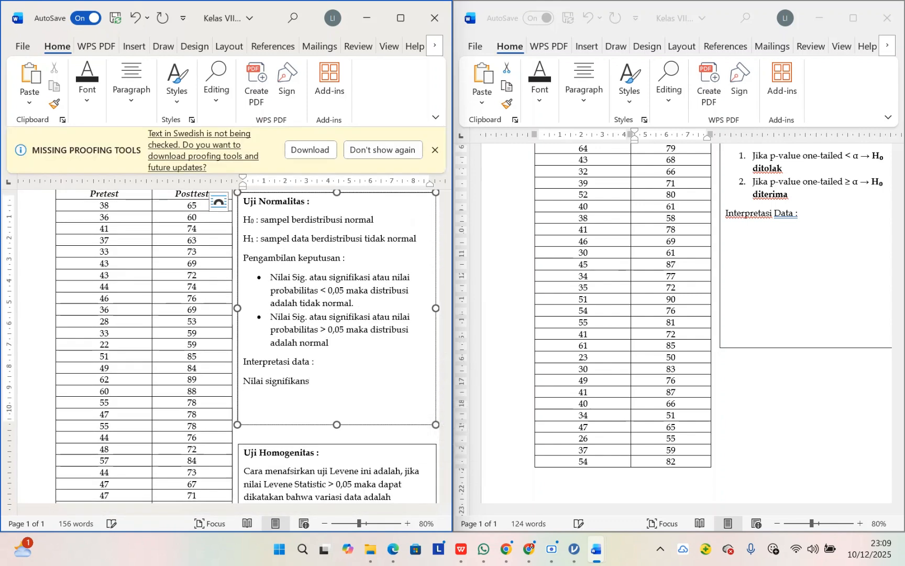
pyautogui.write('i kelas')
pyautogui.press('capslock')
pyautogui.write('V')
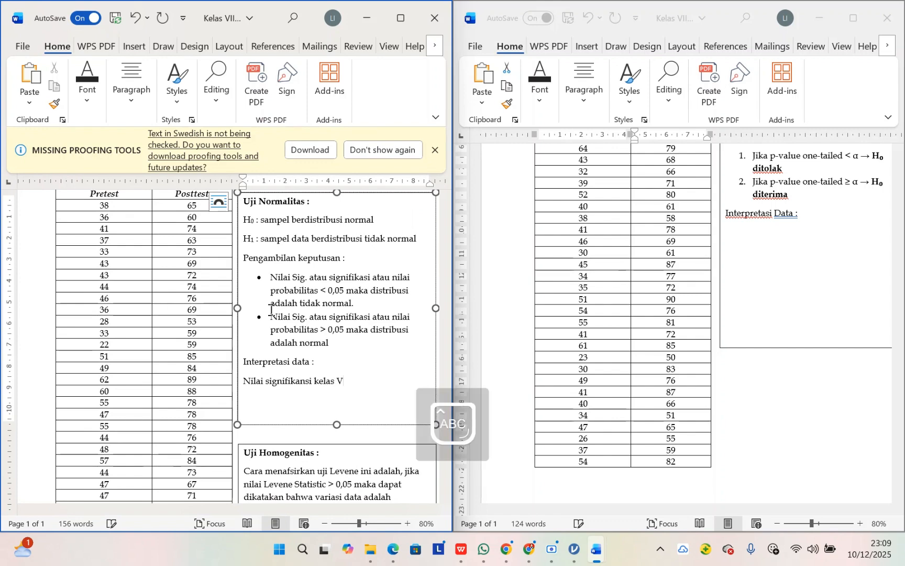
pyautogui.write('II A')
pyautogui.press('BackSpace')
pyautogui.press('BackSpace')
pyautogui.write('A')
pyautogui.press('capslock')
pyautogui.write('dan')
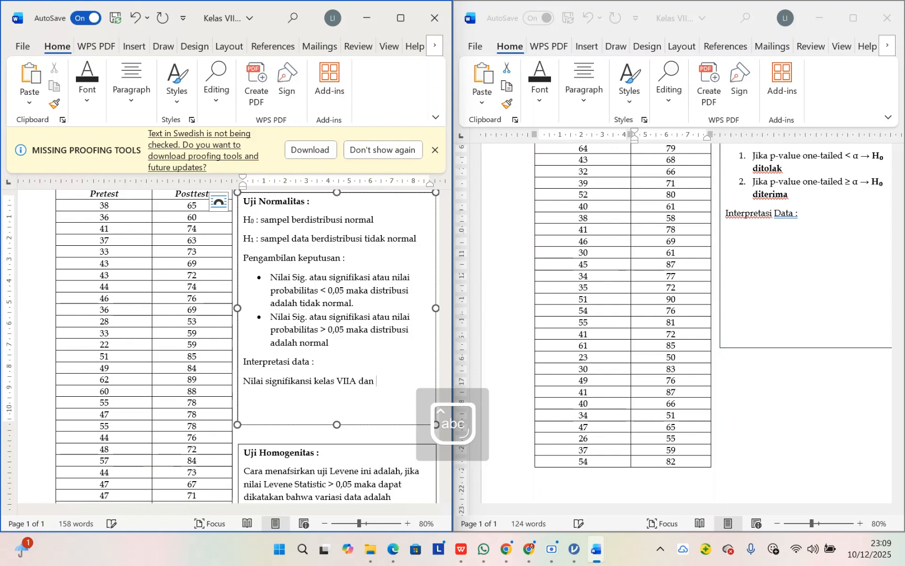
pyautogui.press('capslock')
pyautogui.write('VIIB')
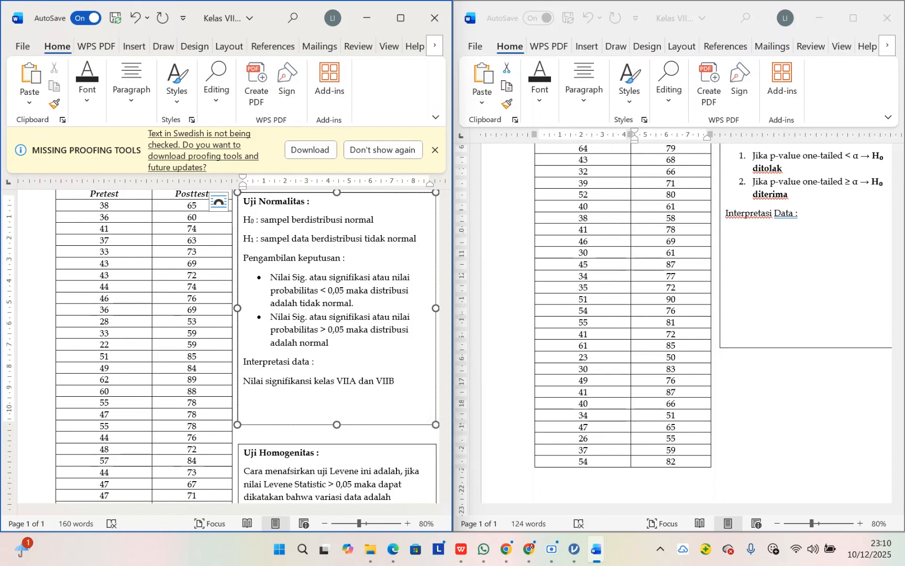
pyautogui.press('capslock')
pyautogui.write('yakni')
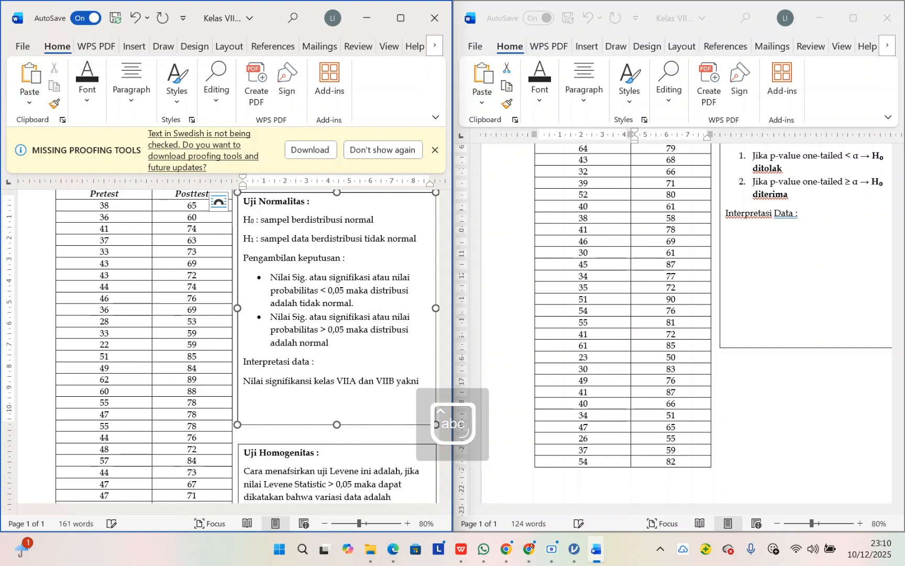
# Step: Look up both Shapiro-Wilk p values in jamovi and add them to the Word sentence as "0,614 dan 0,095"
pyautogui.click(578, 548)
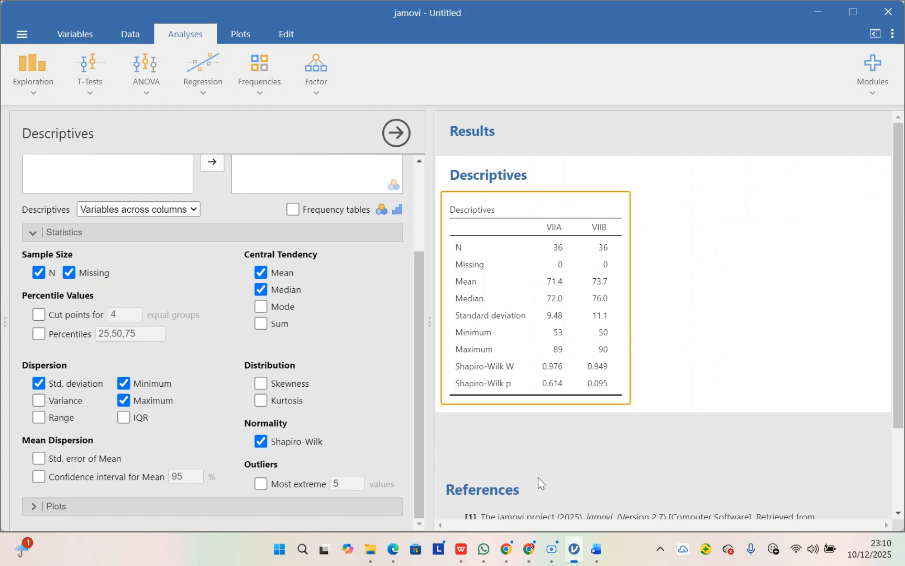
pyautogui.moveTo(594, 539)
pyautogui.click(558, 479)
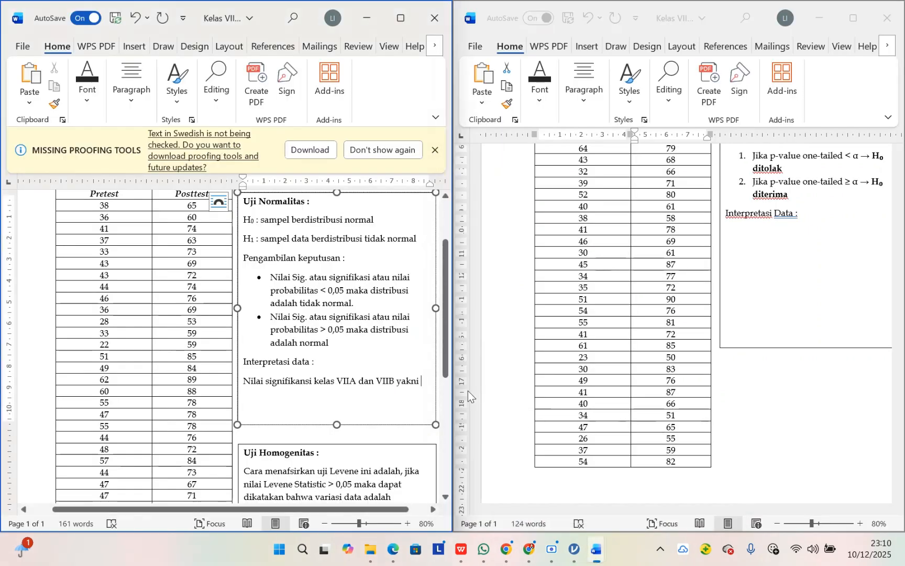
pyautogui.write('0,')
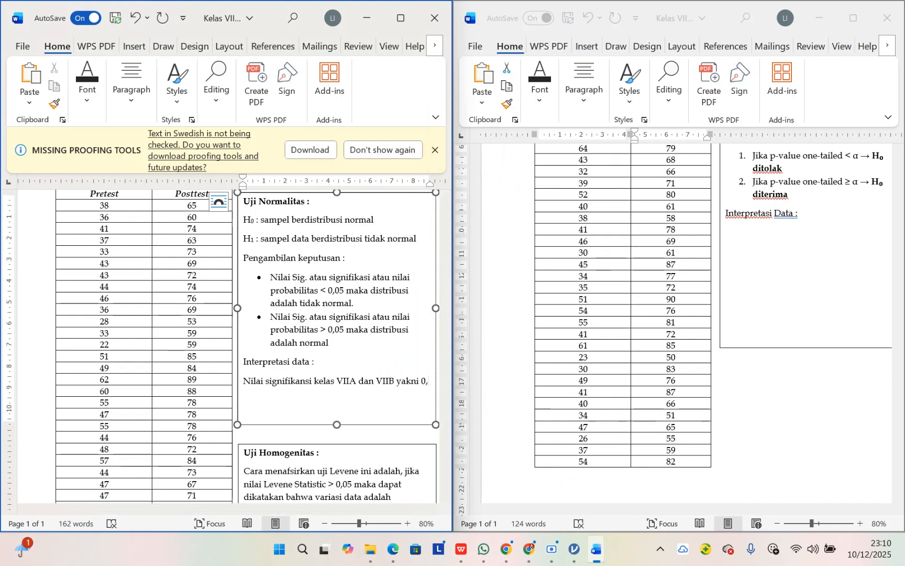
pyautogui.write('614 dan 0,')
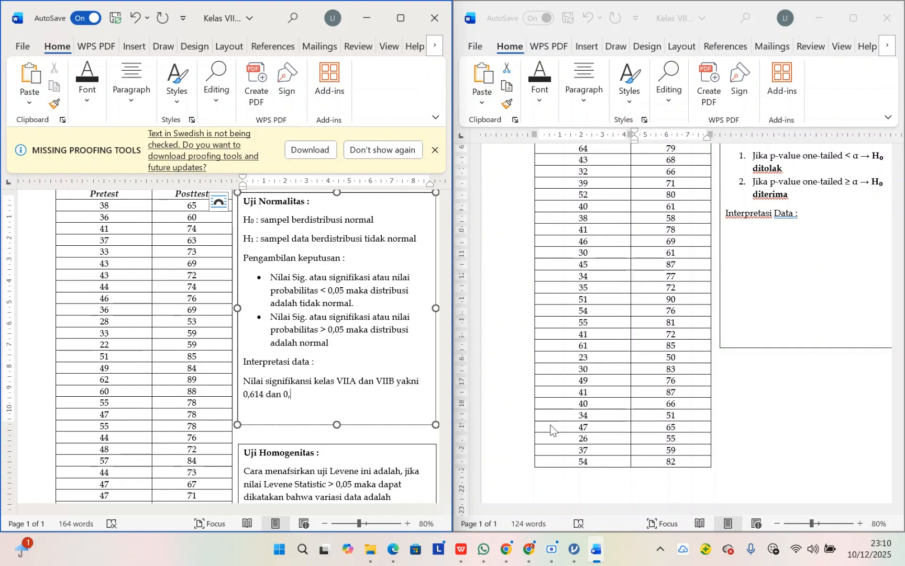
pyautogui.write('0')
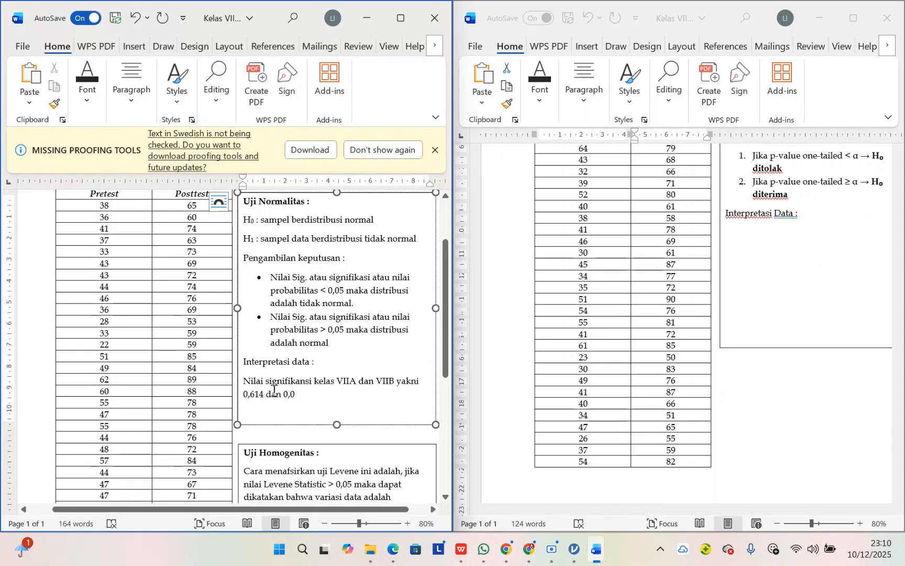
pyautogui.write('95.')
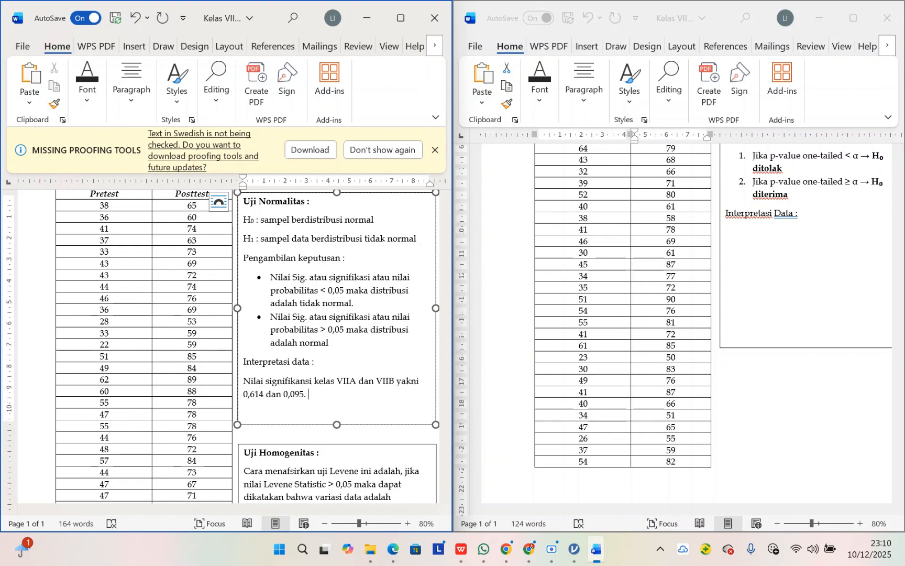
# Step: Continue the normality interpretation with ", dimana nilai sig kedua kelas > 0,05."
pyautogui.press('BackSpace')
pyautogui.press('BackSpace')
pyautogui.write(', dimana nilai sig ')
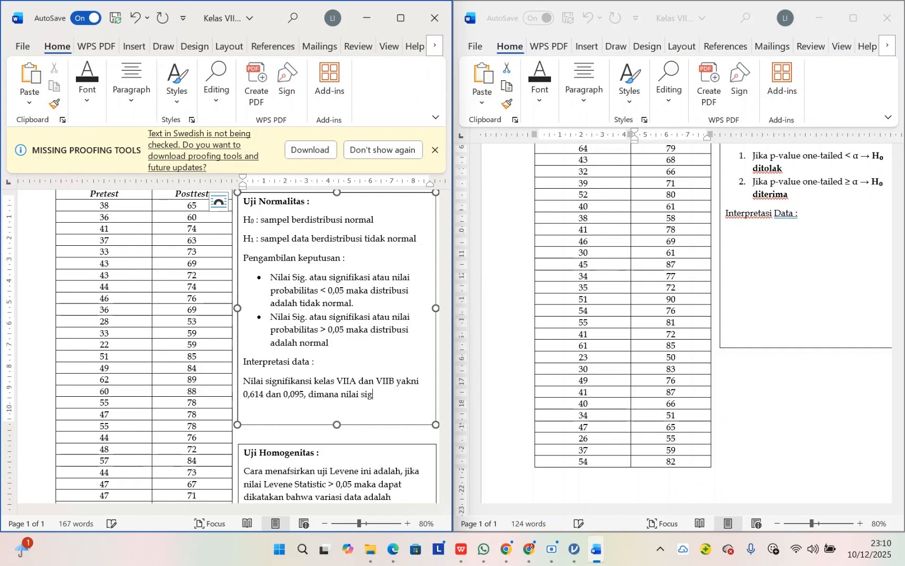
pyautogui.write('tersbut')
pyautogui.press('BackSpace')
pyautogui.press('BackSpace')
pyautogui.press('BackSpace')
pyautogui.press('BackSpace')
pyautogui.press('BackSpace')
pyautogui.press('BackSpace')
pyautogui.write('kedua kelas')
pyautogui.write('> 0,05')
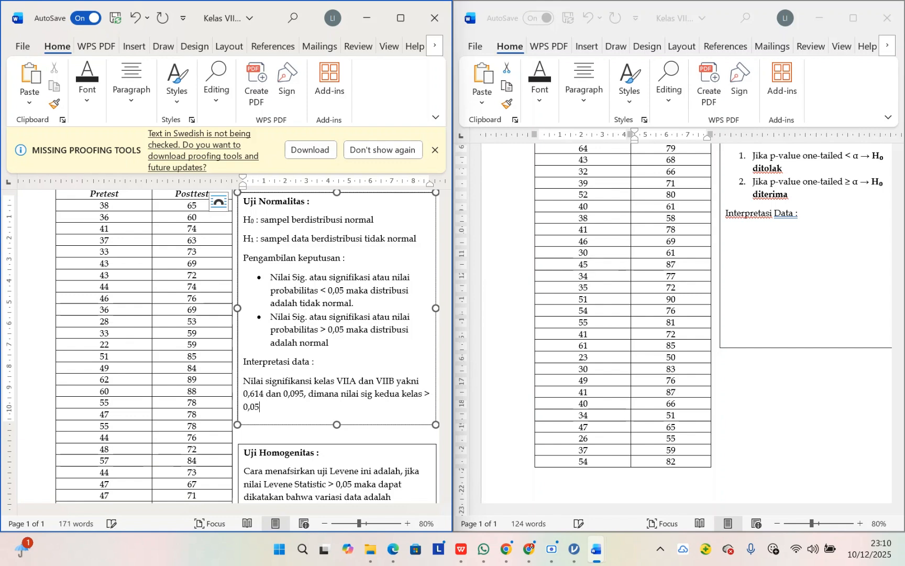
pyautogui.write('. disimpulkan bahwapat disimp')
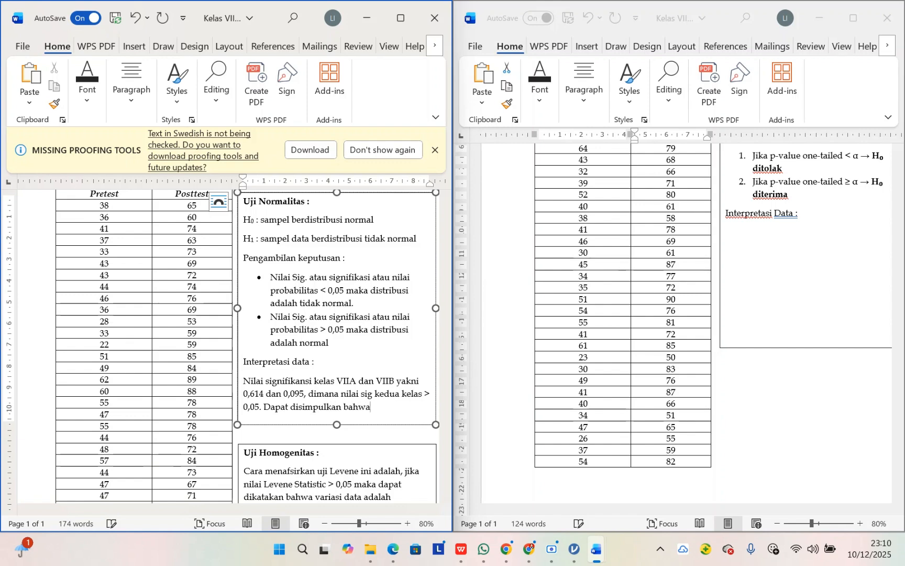
pyautogui.write('ulkan bahwa data kedua kela')
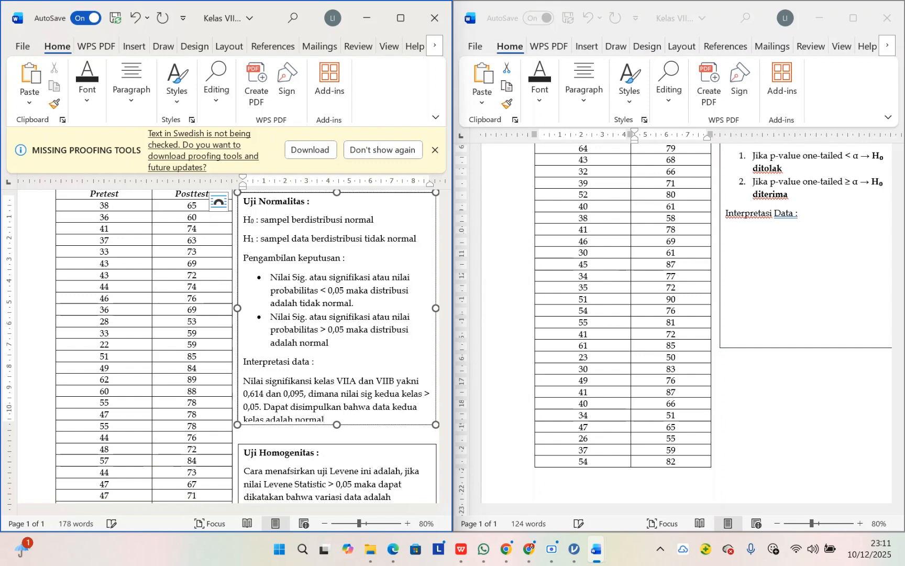
pyautogui.write('s adalah normal')
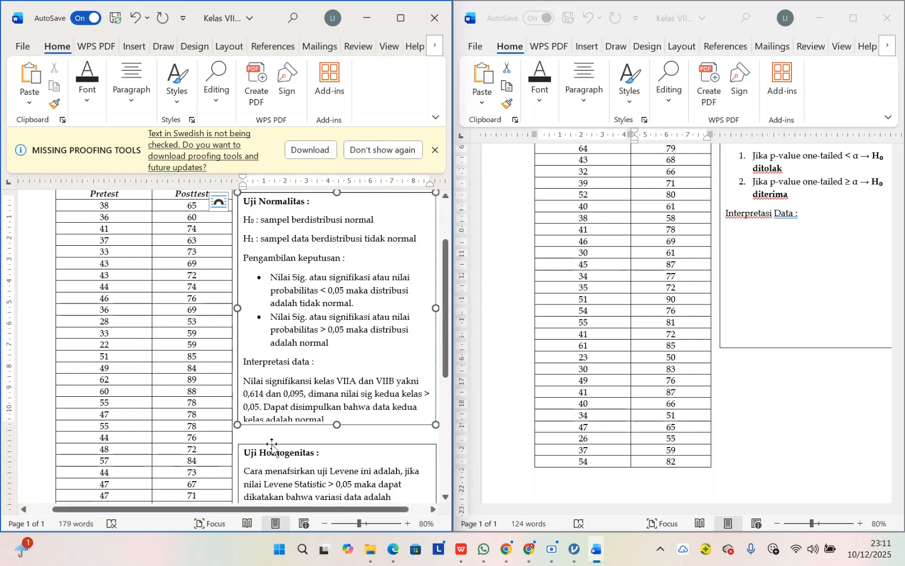
# Step: Extend the Uji Normalitas text box to fit its last line and finish the conclusion with a period
pyautogui.moveTo(337, 424); pyautogui.dragTo(338, 433)
pyautogui.click(335, 422)
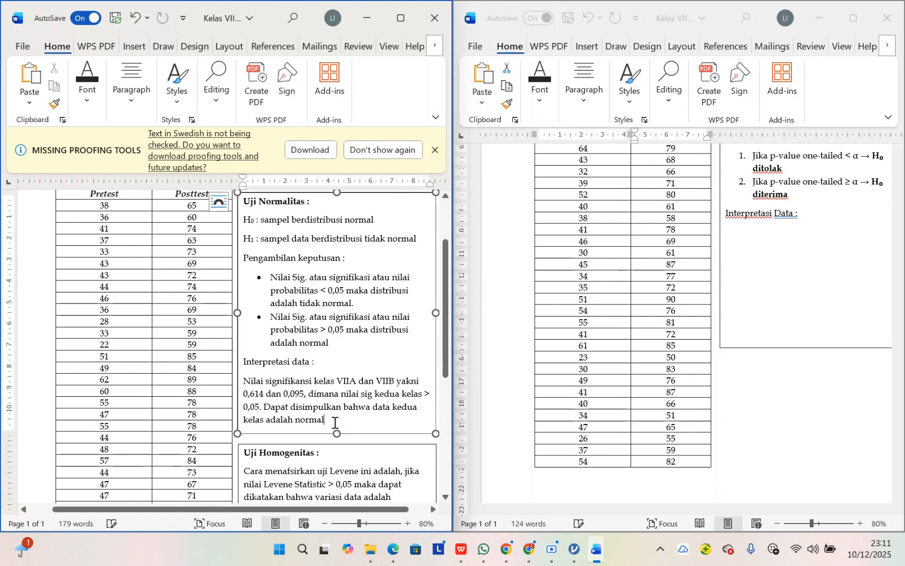
pyautogui.write('.')
pyautogui.scroll(-3, 335, 422)
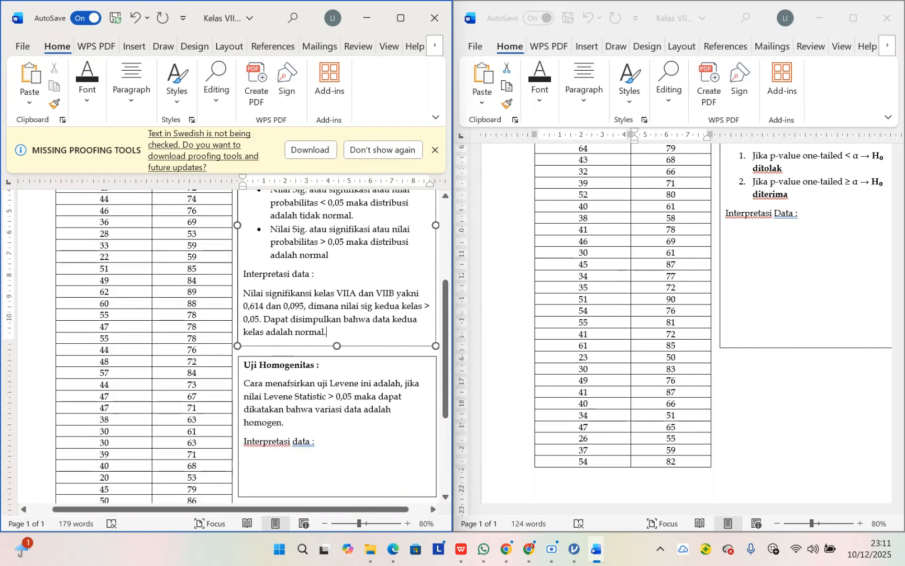
# Step: Switch to jamovi and save the analysis as "Uji Normalitas VIIA dan VIIB" in the STATISTIKA DALAM PEND IPA folder
pyautogui.moveTo(574, 549)
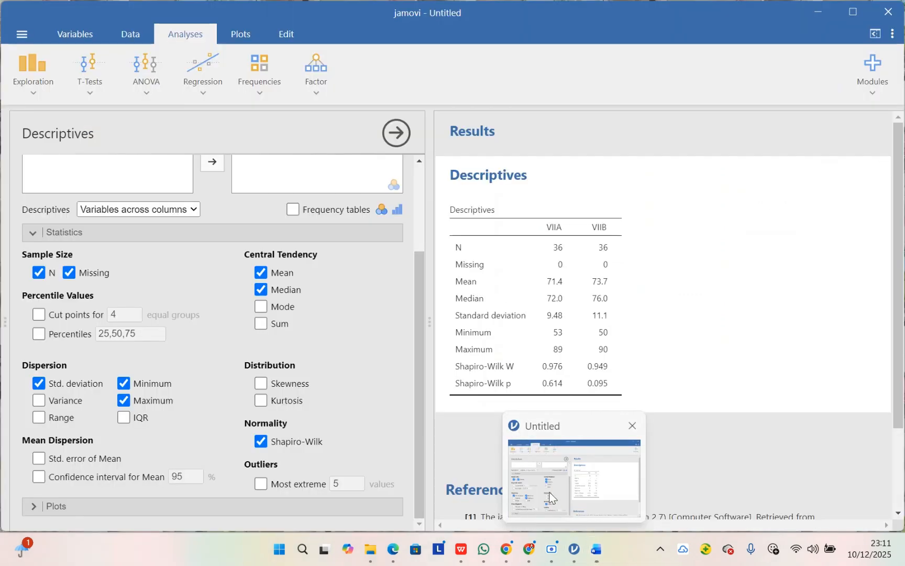
pyautogui.click(550, 497)
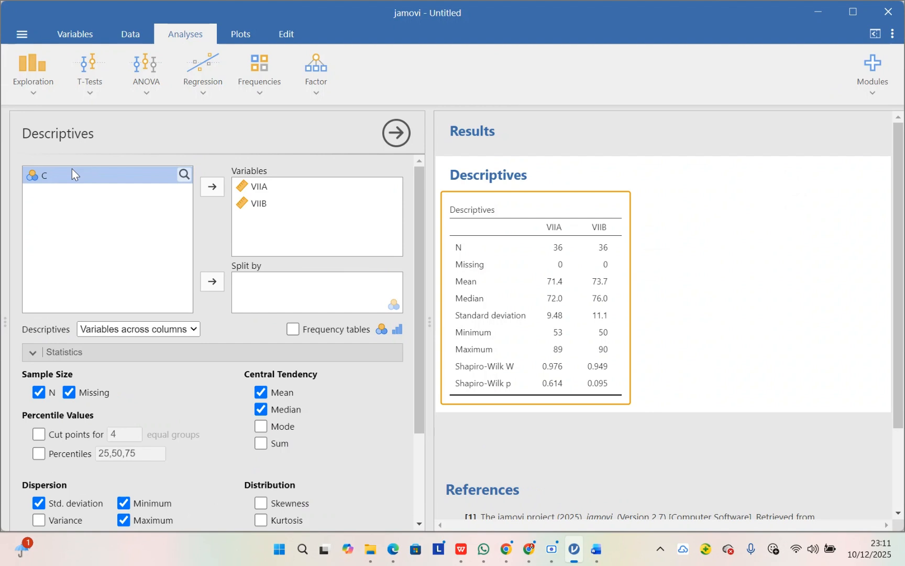
pyautogui.click(21, 35)
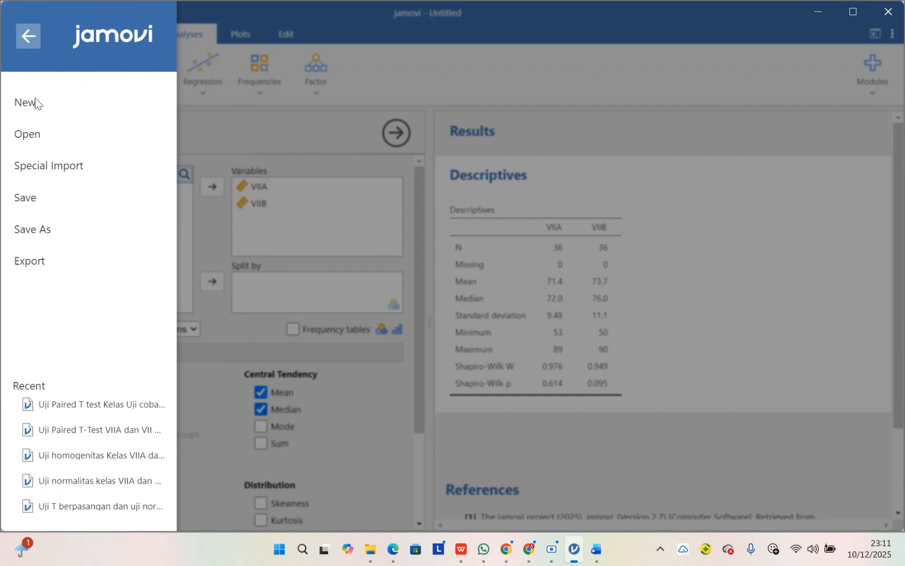
pyautogui.click(47, 226)
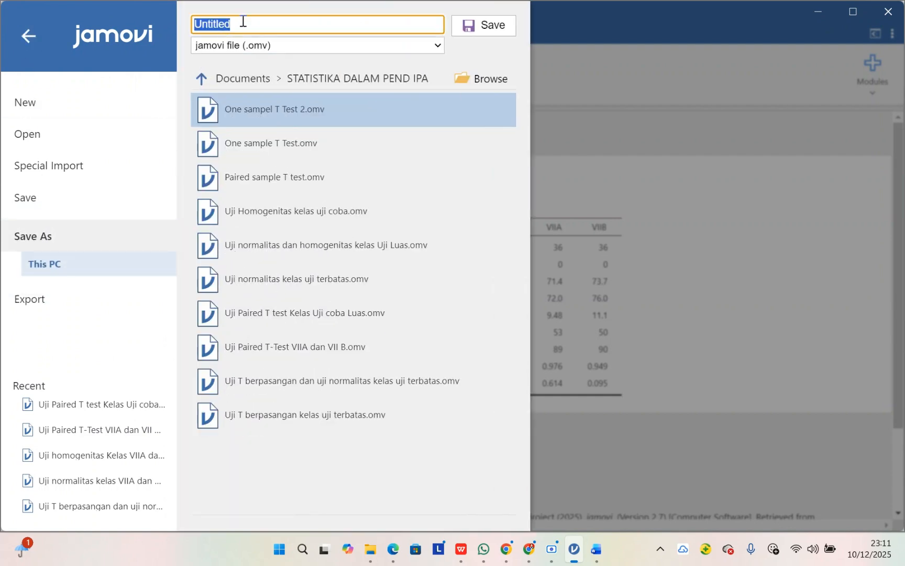
pyautogui.press('capslock')
pyautogui.write('U')
pyautogui.press('capslock')
pyautogui.write('j')
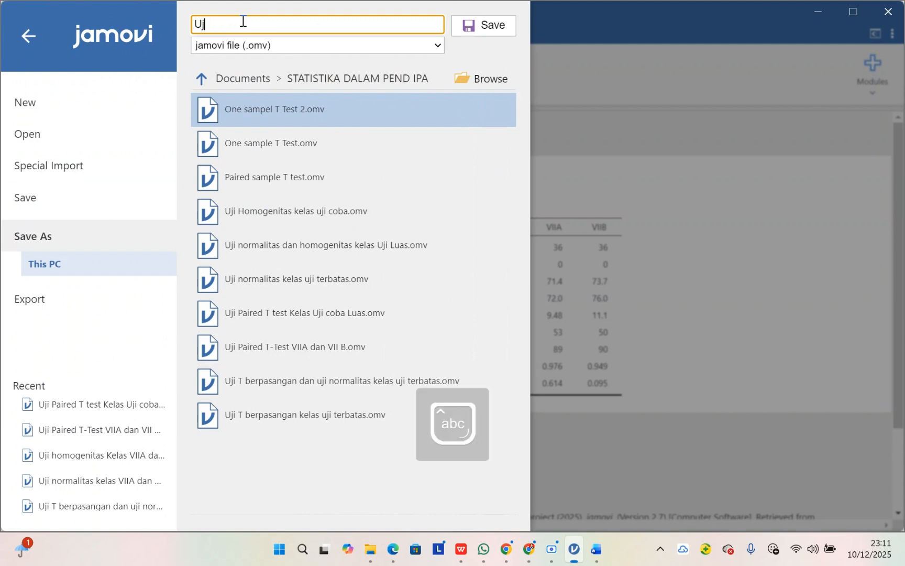
pyautogui.write('i Normat')
pyautogui.press('BackSpace')
pyautogui.write('litas')
pyautogui.press('capslock')
pyautogui.write('VI')
pyautogui.press('capslock')
pyautogui.write('IA dan')
pyautogui.press('capslock')
pyautogui.write('V')
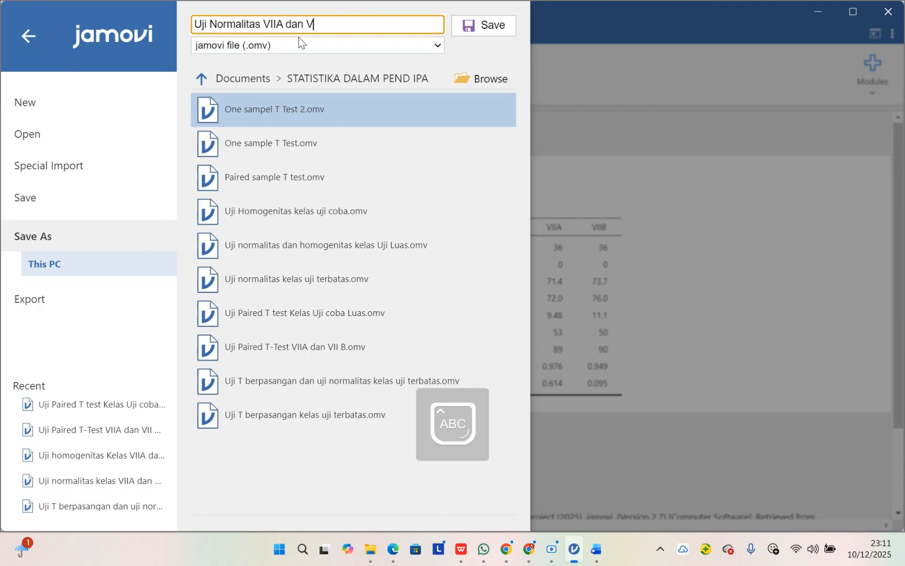
pyautogui.write('IIB')
pyautogui.press('capslock')
pyautogui.click(458, 28)
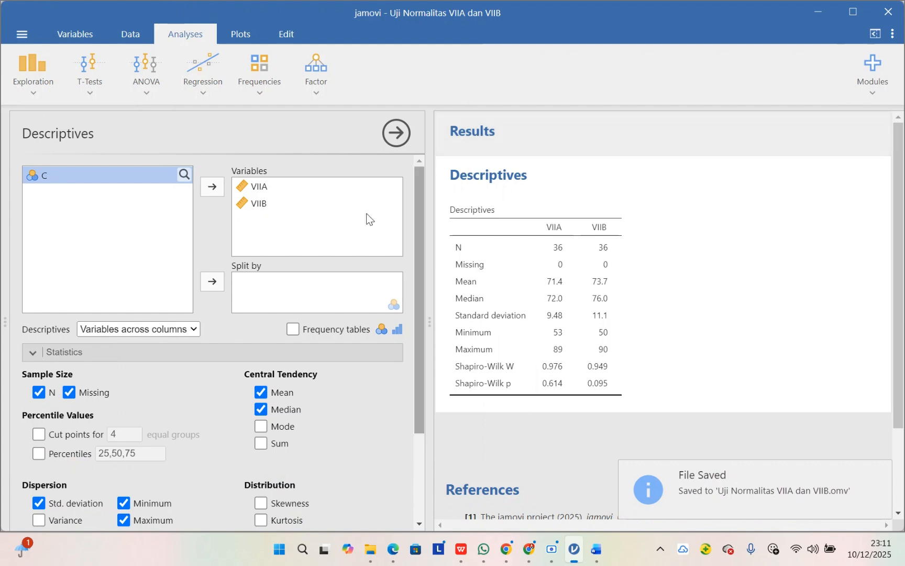
# Step: Close the Descriptives analysis options to return to the data sheet
pyautogui.click(396, 133)
pyautogui.click(19, 35)
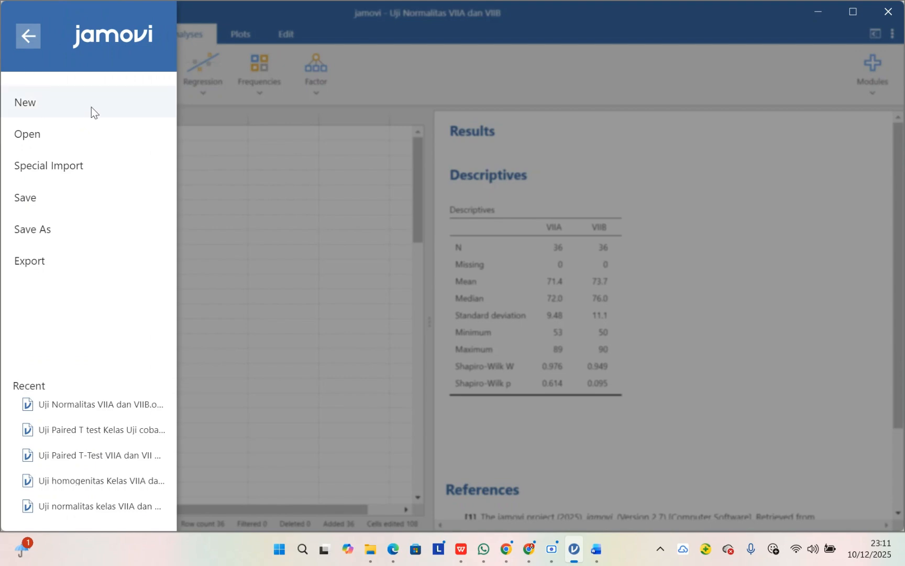
pyautogui.click(418, 184)
# Step: Switch to Word and review the Levene test decision rule in the Uji Homogenitas text box
pyautogui.moveTo(596, 548)
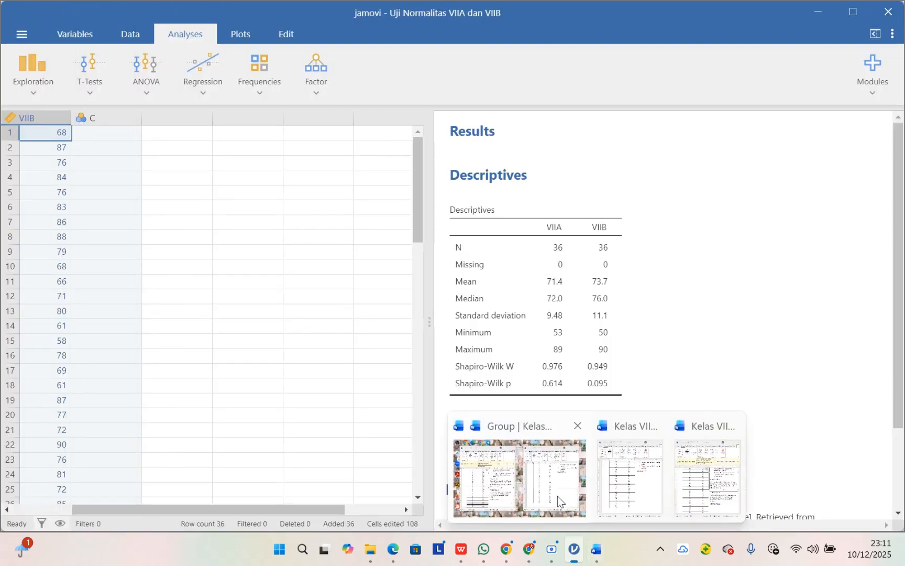
pyautogui.click(558, 502)
pyautogui.scroll(3, 332, 320)
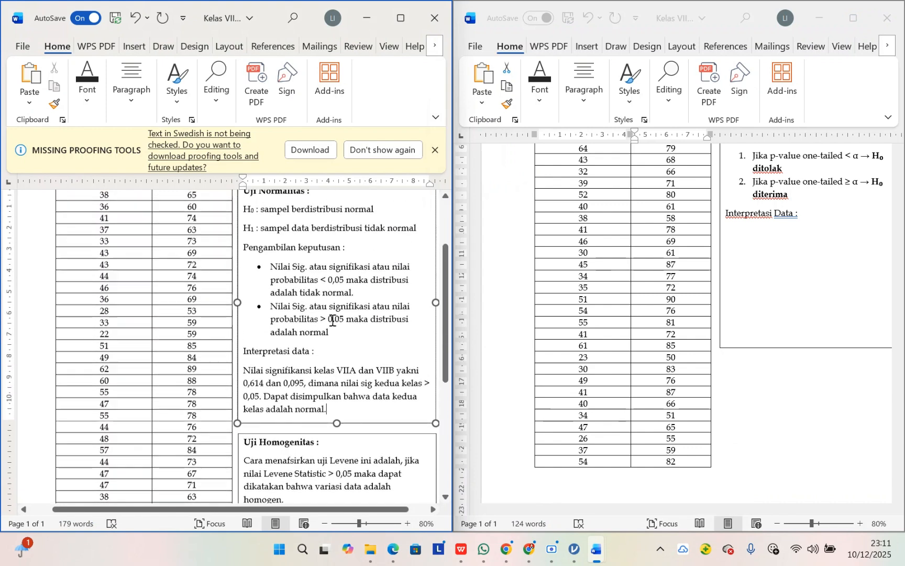
pyautogui.scroll(3, 333, 319)
pyautogui.scroll(-8, 336, 320)
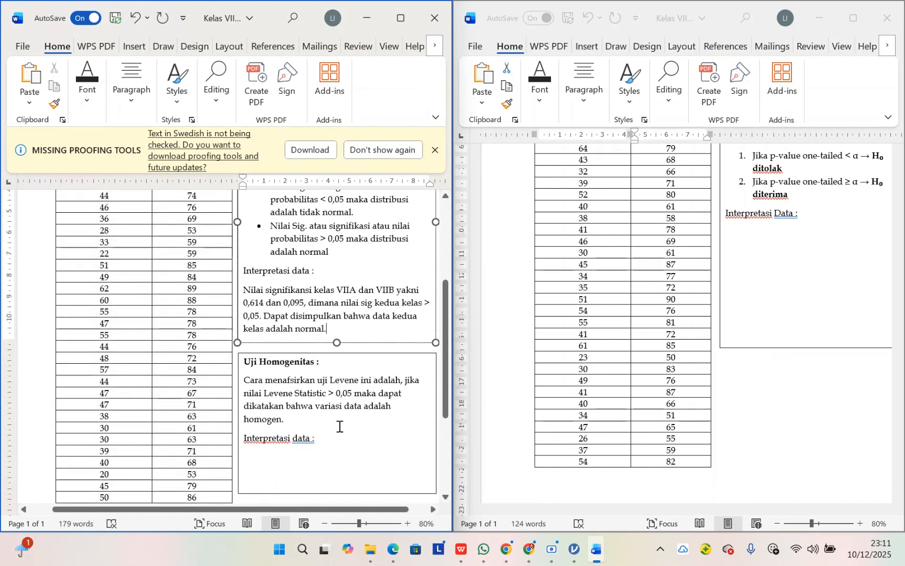
pyautogui.moveTo(244, 362); pyautogui.dragTo(329, 380)
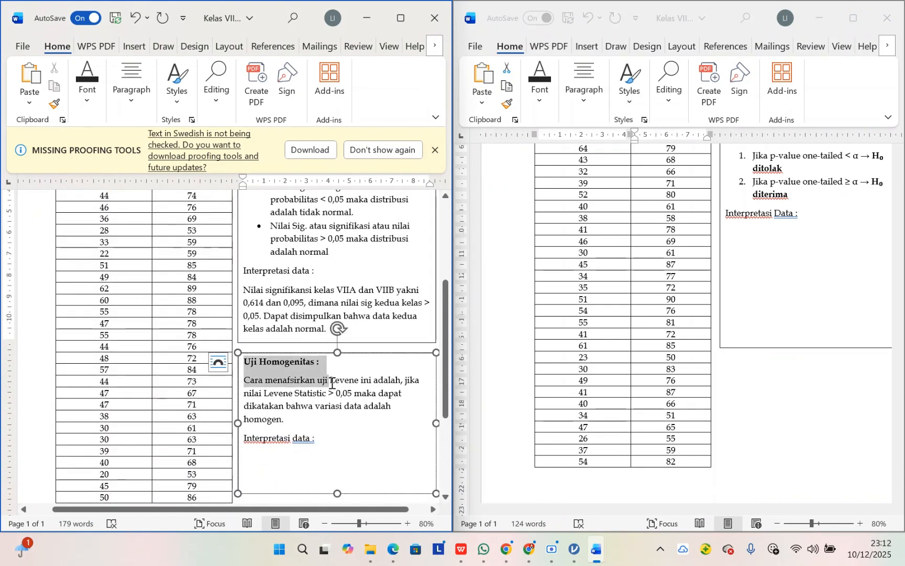
pyautogui.click(360, 457)
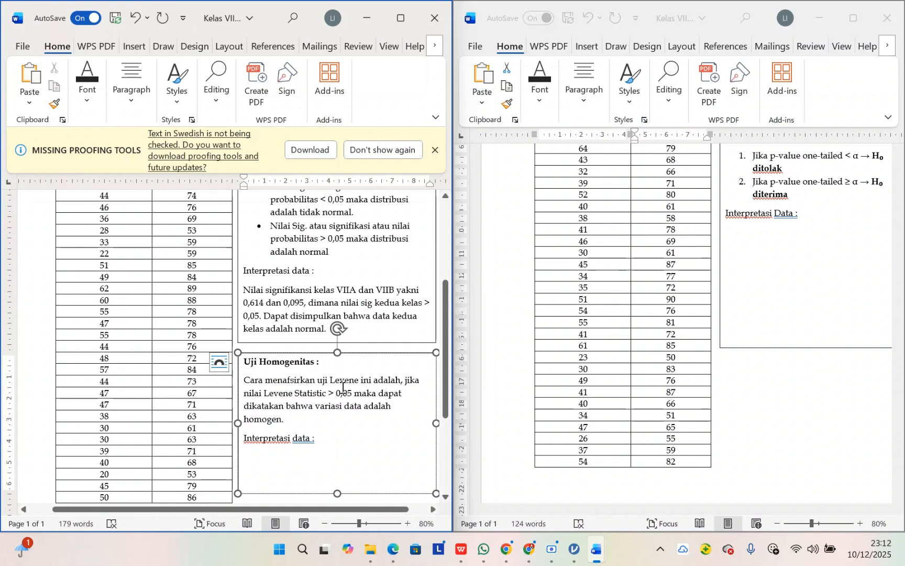
pyautogui.moveTo(329, 380); pyautogui.dragTo(361, 380)
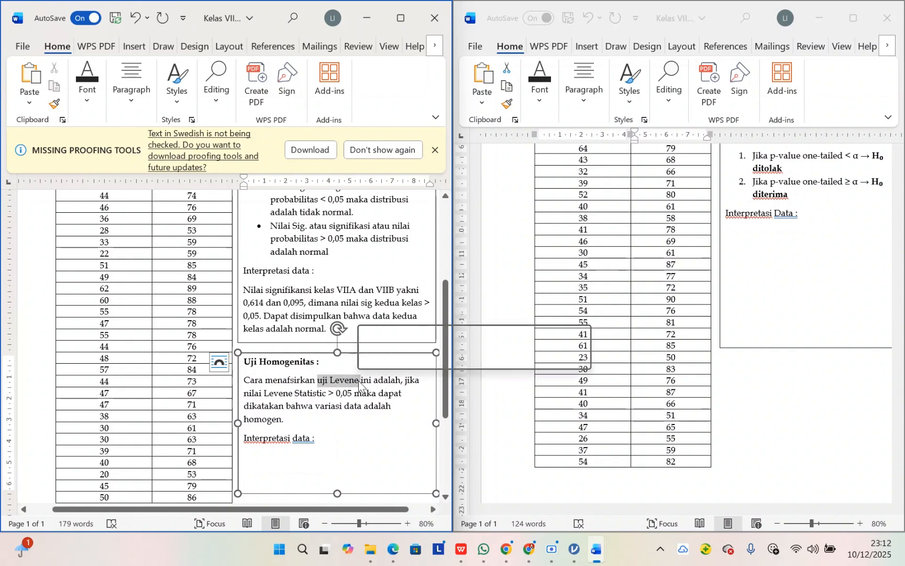
pyautogui.click(385, 406)
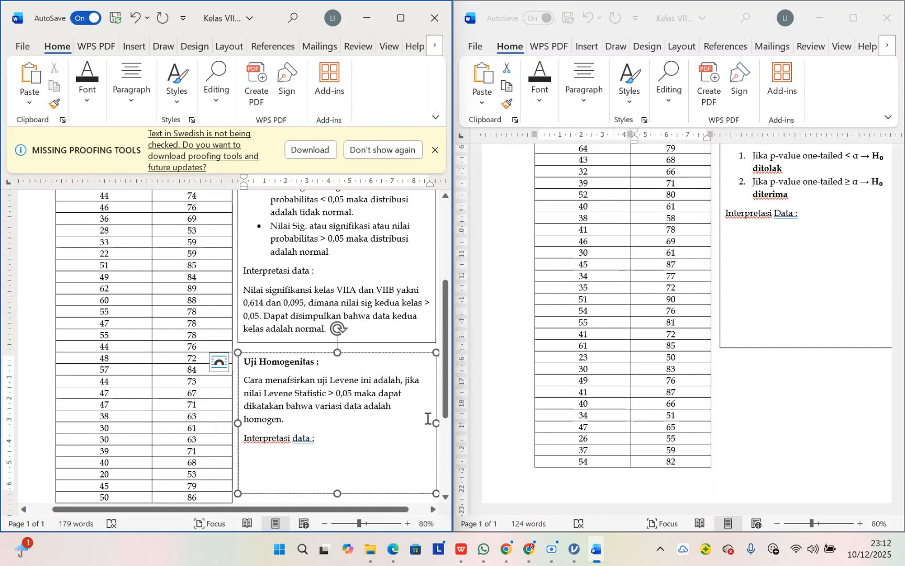
# Step: Switch to jamovi and create a new blank data set
pyautogui.click(574, 548)
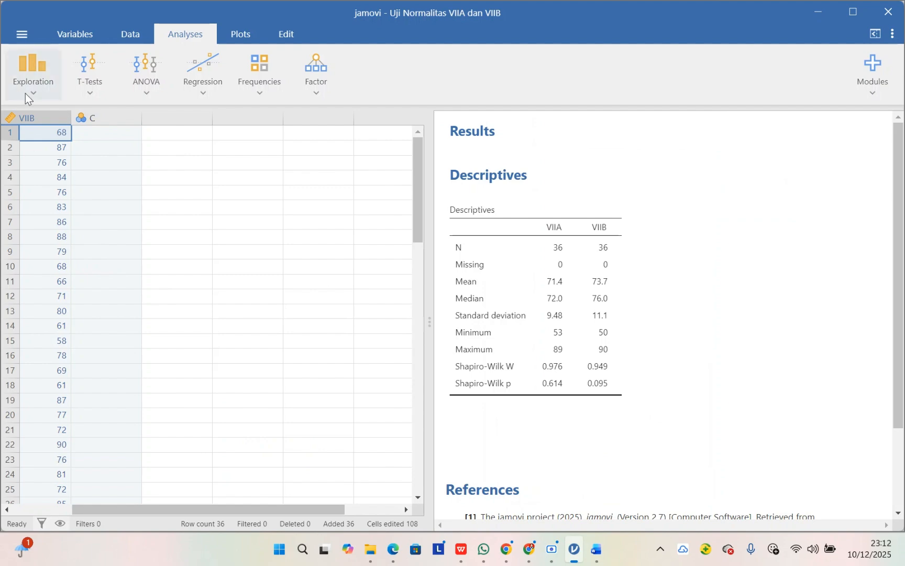
pyautogui.click(17, 38)
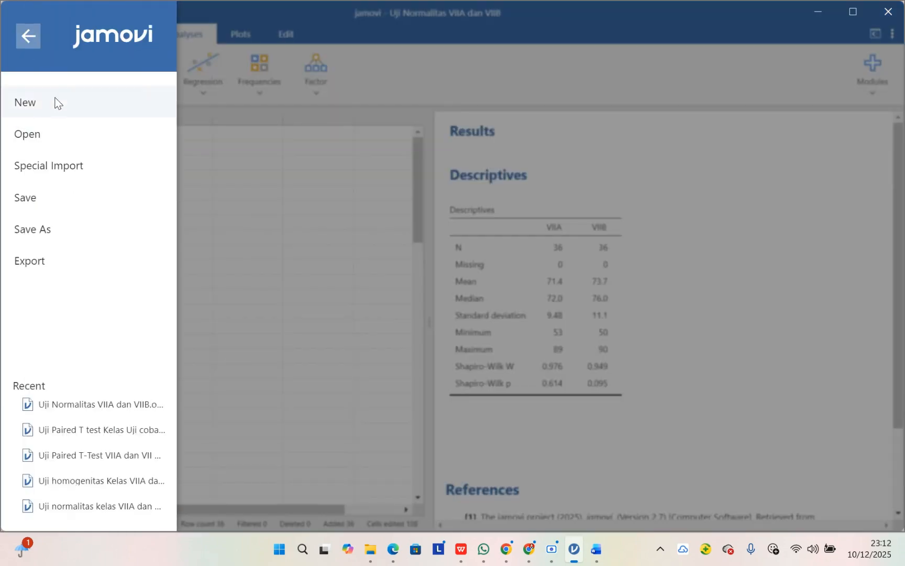
pyautogui.click(54, 104)
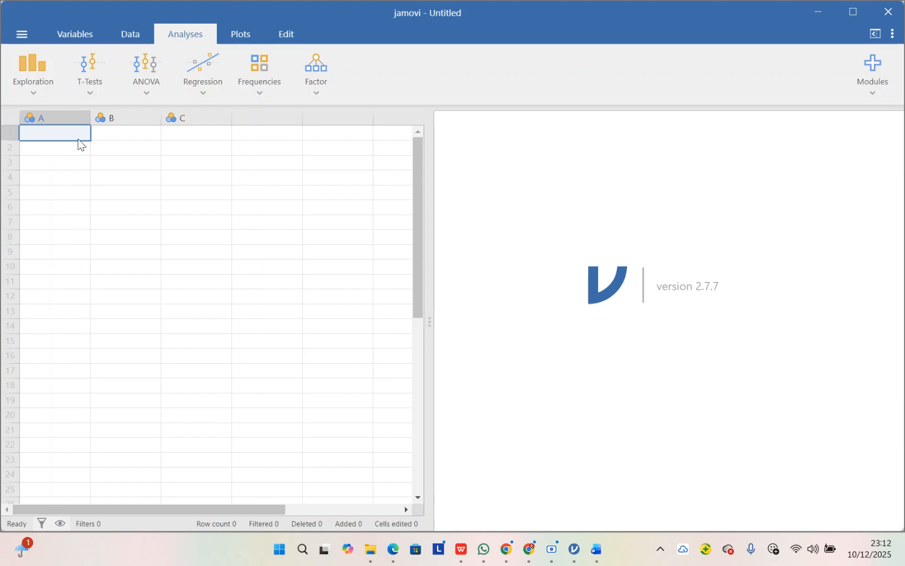
# Step: Enter the group label VIIA in row 1 of column A
pyautogui.press('capslock')
pyautogui.write('V')
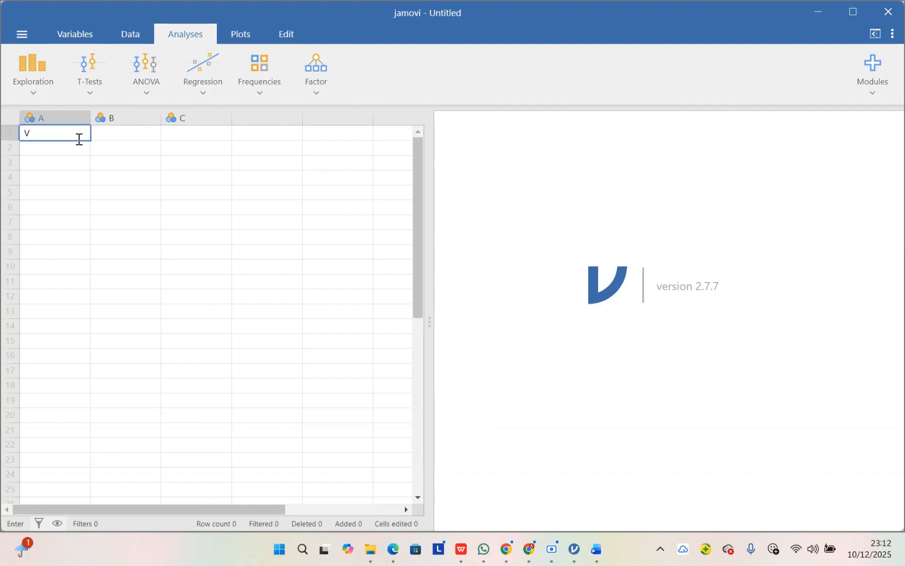
pyautogui.write('IIA')
pyautogui.press('capslock')
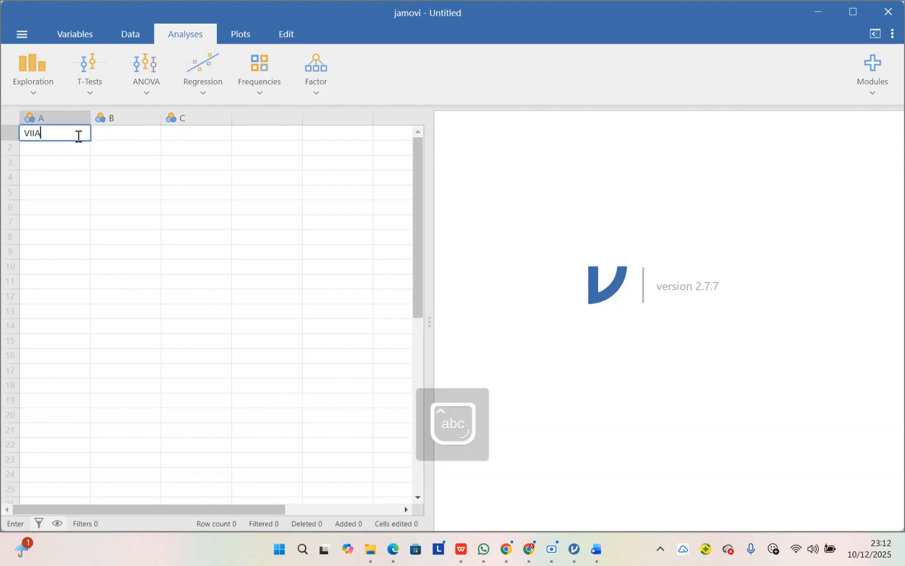
pyautogui.click(102, 136)
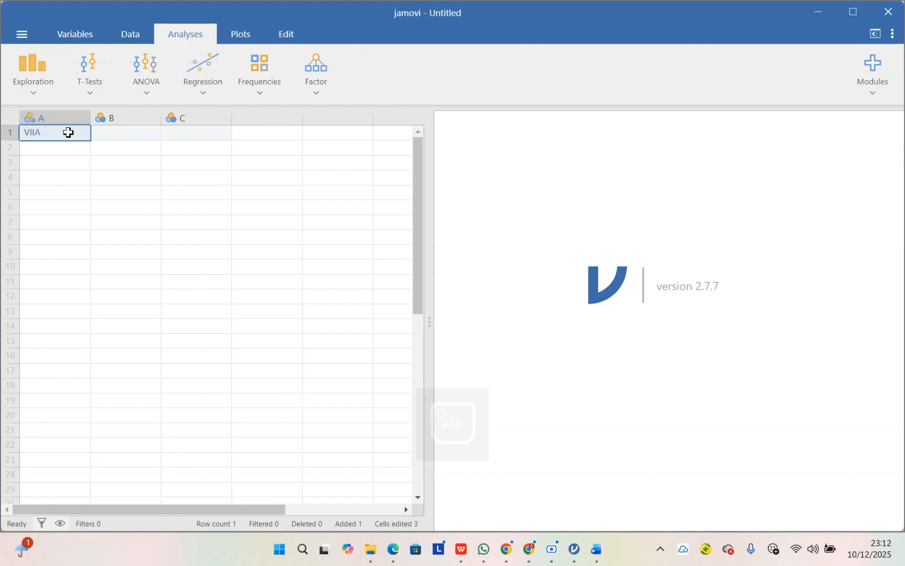
# Step: Fill rows 2 to 36 of column A with copies of the VIIA label
pyautogui.click(71, 149)
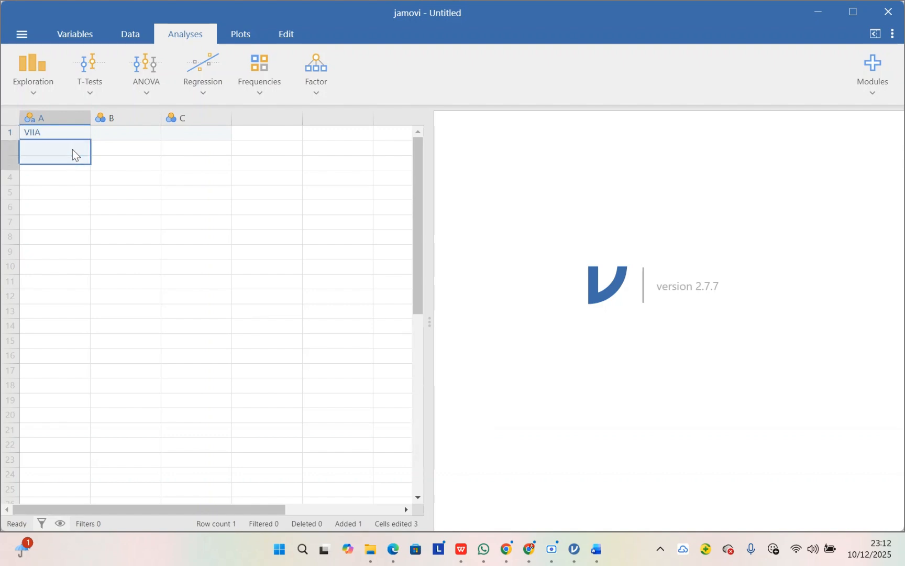
pyautogui.hotkey('shift', 'Down')
pyautogui.hotkey('shift', 'Down')
pyautogui.hotkey('shift', 'Down')
pyautogui.hotkey('shift', 'Down')
pyautogui.hotkey('shift', 'Down')
pyautogui.hotkey('shift', 'Down')
pyautogui.hotkey('shift', 'Down')
pyautogui.hotkey('shift', 'Down')
pyautogui.hotkey('shift', 'Down')
pyautogui.hotkey('shift', 'Down')
pyautogui.hotkey('shift', 'Down')
pyautogui.hotkey('shift', 'Down')
pyautogui.hotkey('shift', 'Down')
pyautogui.hotkey('shift', 'Down')
pyautogui.hotkey('shift', 'Down')
pyautogui.hotkey('shift', 'Down')
pyautogui.hotkey('shift', 'Down')
pyautogui.hotkey('shift', 'Down')
pyautogui.hotkey('shift', 'Down')
pyautogui.hotkey('shift', 'Down')
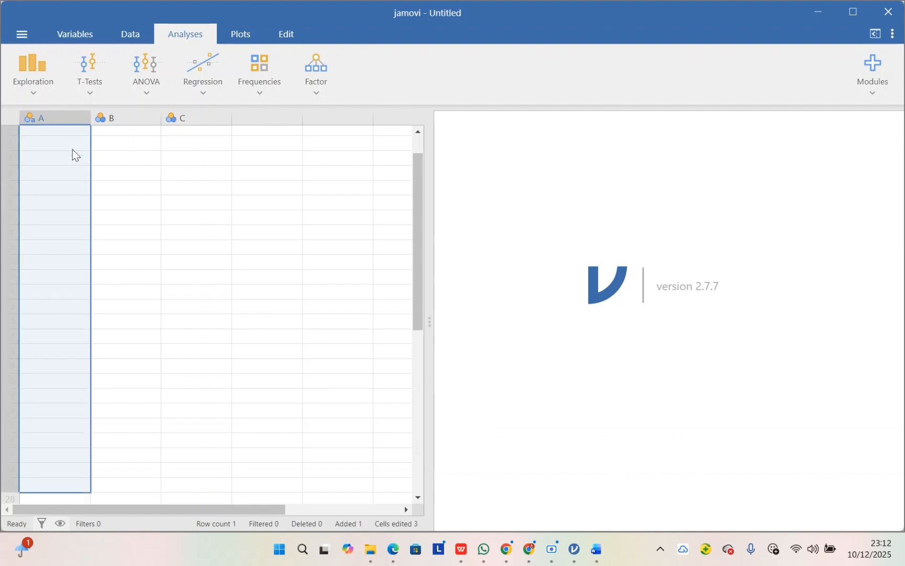
pyautogui.hotkey('shift', 'Down')
pyautogui.hotkey('shift', 'Down')
pyautogui.hotkey('shift', 'Down')
pyautogui.hotkey('shift', 'Down')
pyautogui.hotkey('shift', 'Down')
pyautogui.hotkey('shift', 'Down')
pyautogui.hotkey('shift', 'Down')
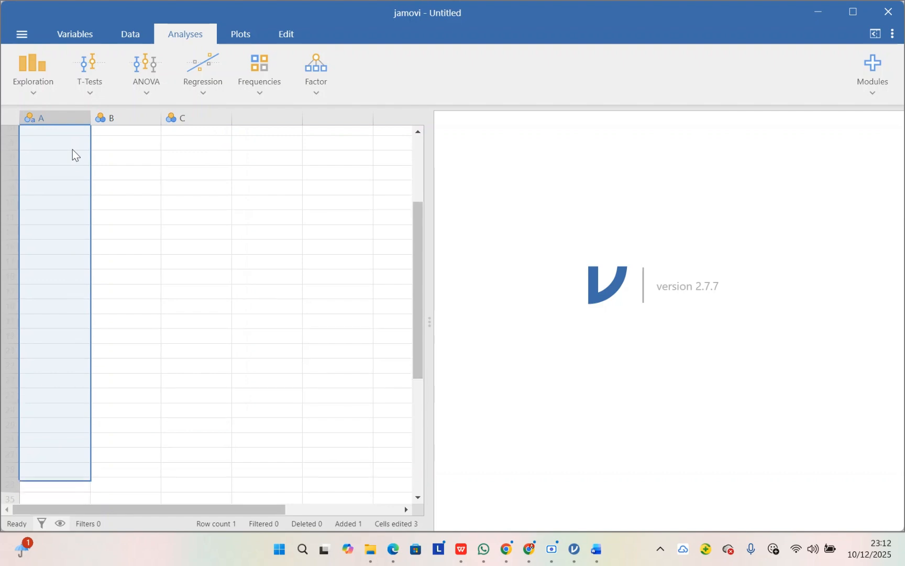
pyautogui.hotkey('shift', 'Down')
pyautogui.write('VIIA')
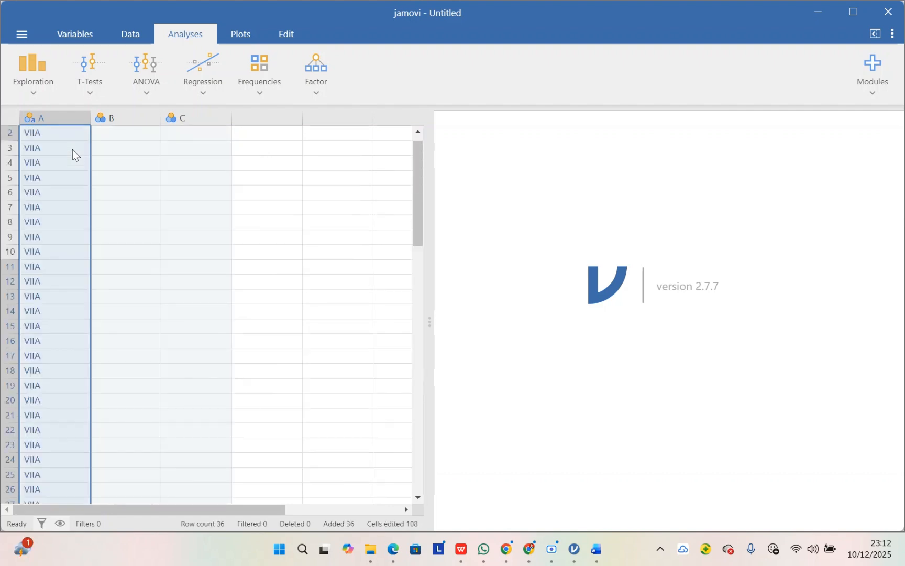
# Step: Copy all class VII A posttest scores from the Word table into column B of the jamovi sheet
pyautogui.click(135, 121)
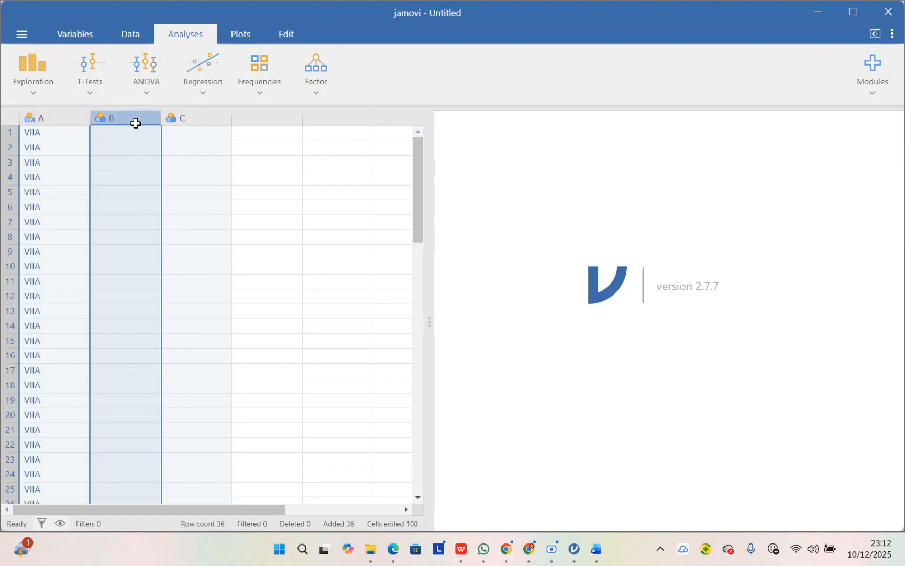
pyautogui.moveTo(594, 549)
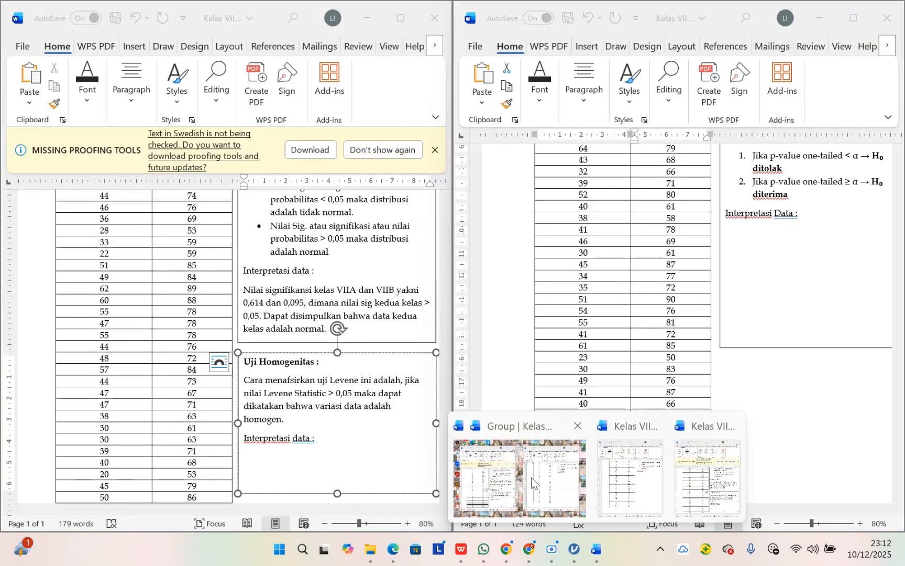
pyautogui.click(519, 485)
pyautogui.scroll(3, 169, 273)
pyautogui.scroll(3, 167, 272)
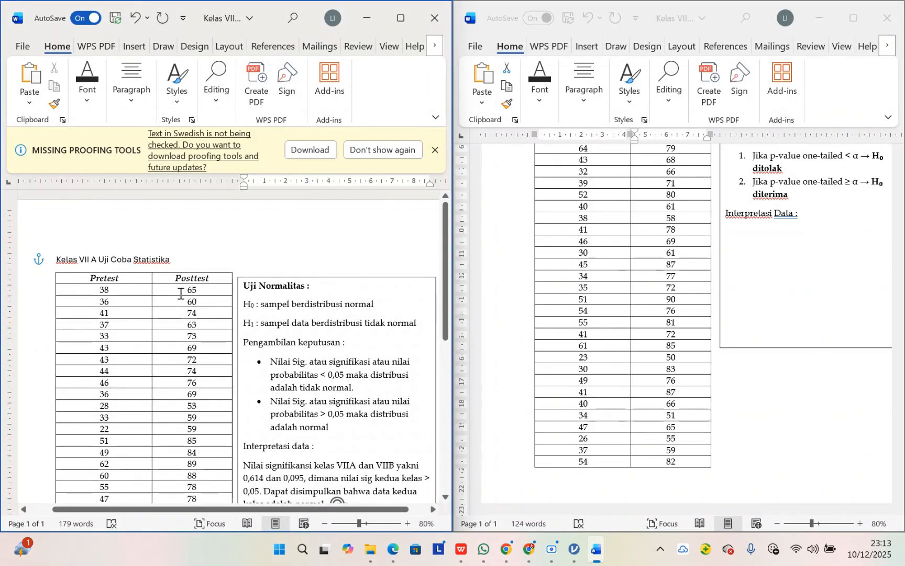
pyautogui.moveTo(180, 291); pyautogui.dragTo(196, 463)
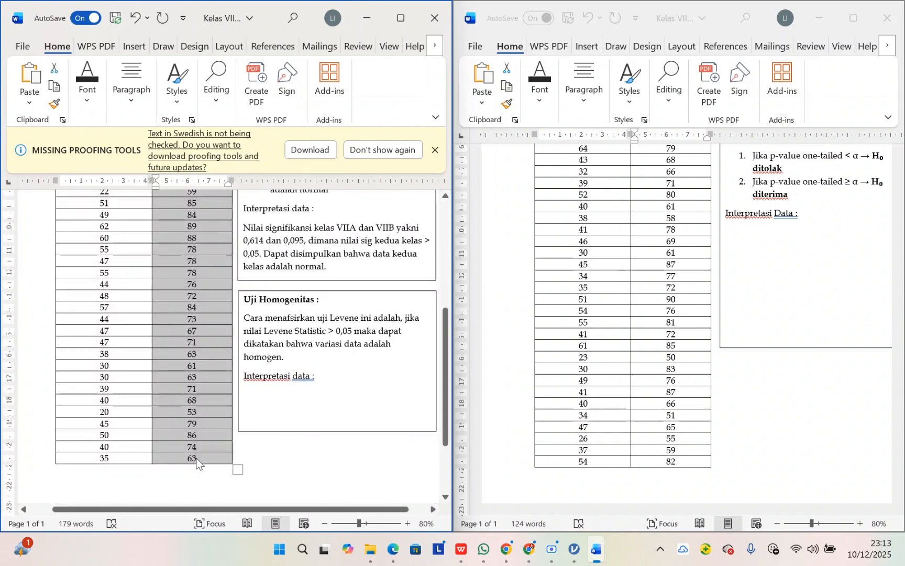
pyautogui.click(574, 550)
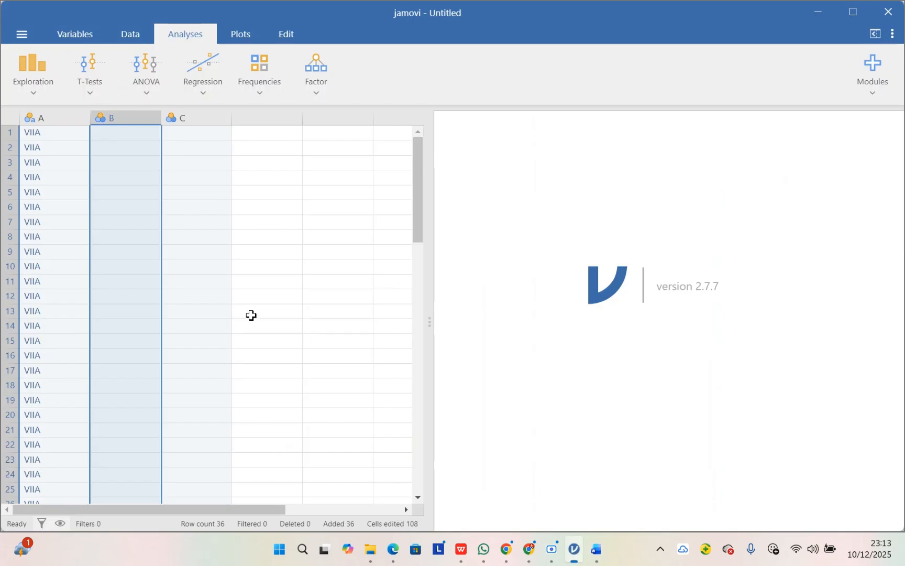
pyautogui.hotkey('ctrl', 'v')
# Step: Enter the group label VIIB in row 37 of column A, directly below the last VIIA entry
pyautogui.scroll(-6, 147, 162)
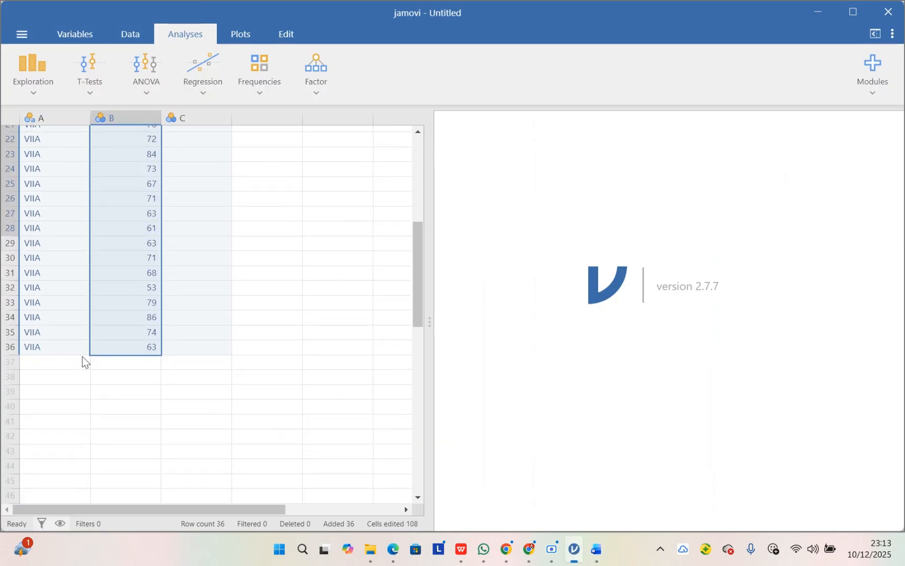
pyautogui.click(45, 362)
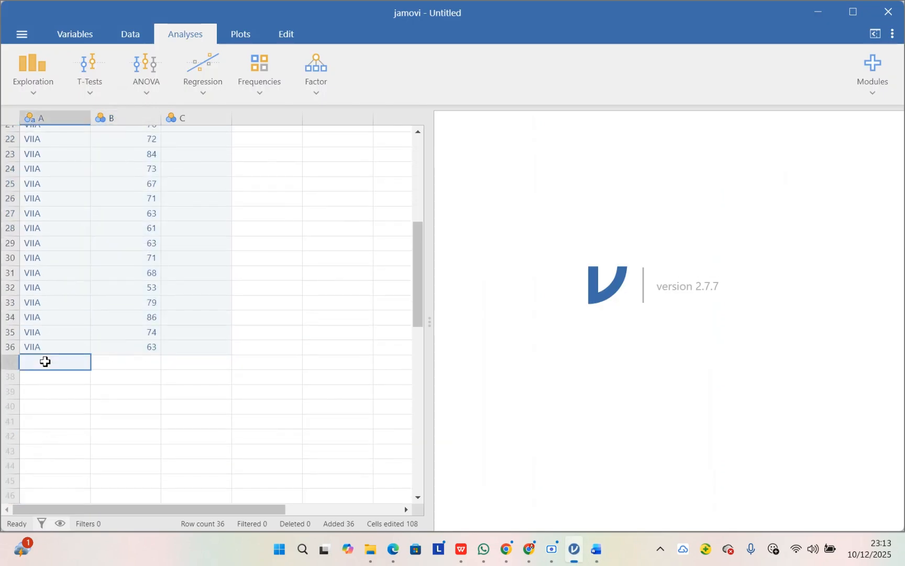
pyautogui.press('capslock')
pyautogui.write('VIIB')
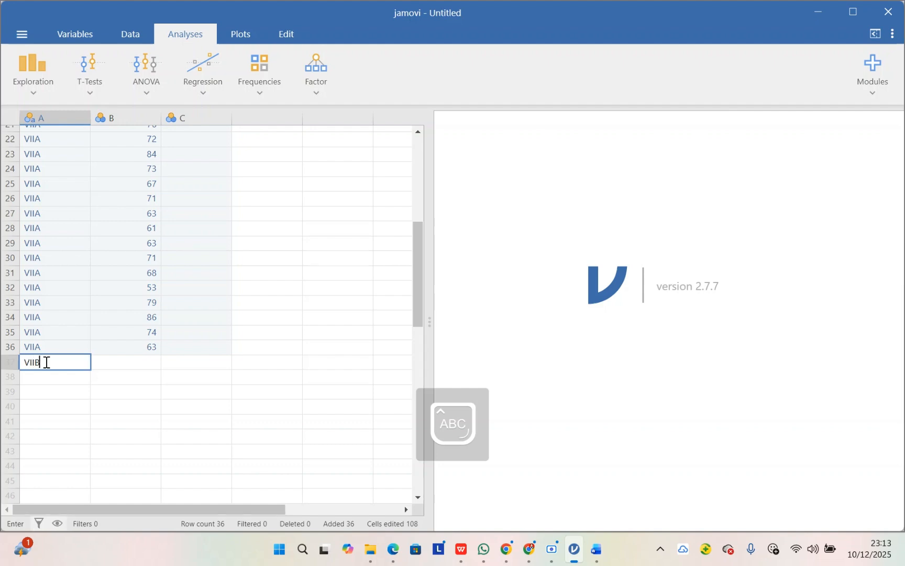
pyautogui.press('Return')
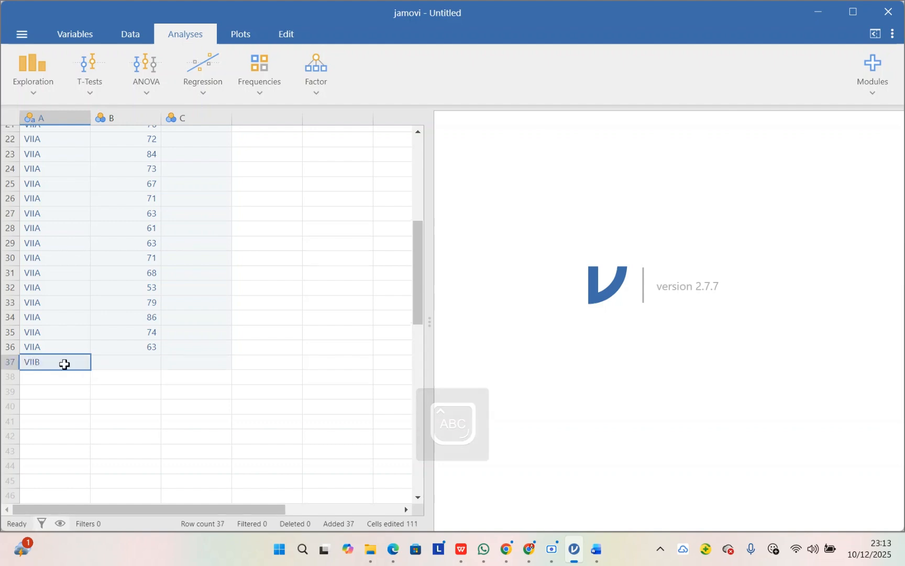
# Step: Fill rows 38 to 72 of column A with copies of the VIIB label
pyautogui.press('Down')
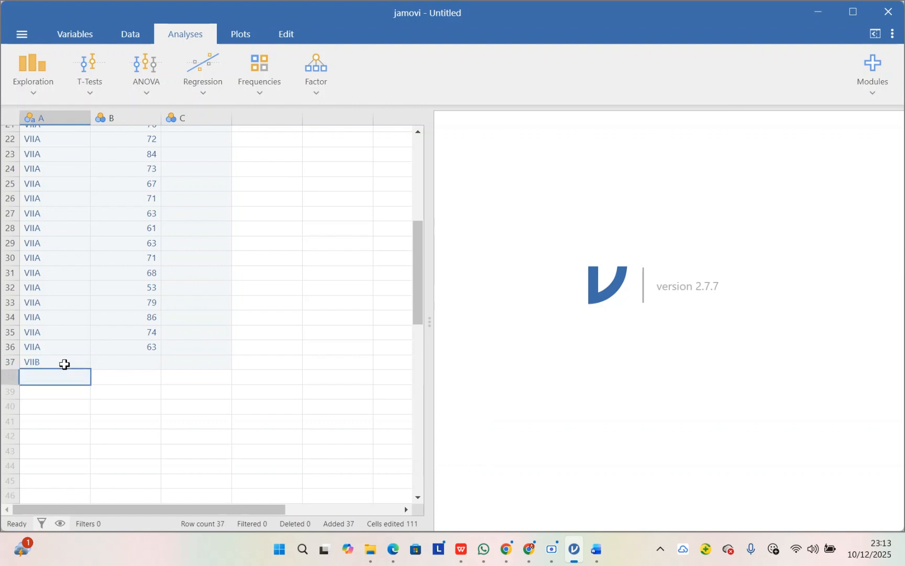
pyautogui.hotkey('shift', 'Down')
pyautogui.hotkey('shift', 'Down')
pyautogui.hotkey('shift', 'Down')
pyautogui.hotkey('shift', 'Down')
pyautogui.hotkey('shift', 'Down')
pyautogui.hotkey('shift', 'Down')
pyautogui.hotkey('shift', 'Down')
pyautogui.hotkey('shift', 'Down')
pyautogui.hotkey('shift', 'Down')
pyautogui.hotkey('shift', 'Down')
pyautogui.hotkey('shift', 'Down')
pyautogui.hotkey('shift', 'Down')
pyautogui.hotkey('shift', 'Down')
pyautogui.hotkey('shift', 'Down')
pyautogui.hotkey('shift', 'Down')
pyautogui.hotkey('shift', 'Down')
pyautogui.hotkey('shift', 'Down')
pyautogui.hotkey('shift', 'Down')
pyautogui.hotkey('shift', 'Down')
pyautogui.hotkey('shift', 'Down')
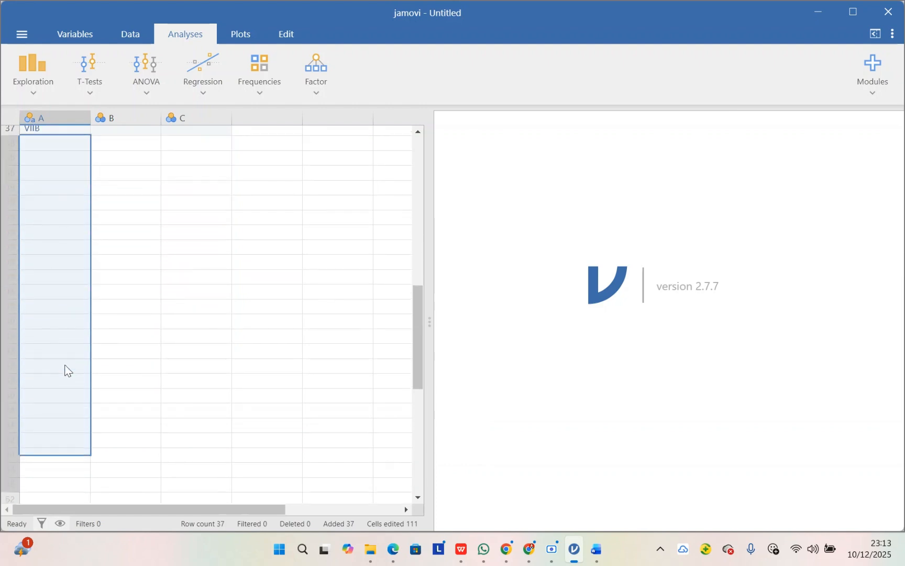
pyautogui.hotkey('shift', 'Down')
pyautogui.hotkey('shift', 'Down')
pyautogui.hotkey('shift', 'Down')
pyautogui.hotkey('shift', 'Down')
pyautogui.hotkey('shift', 'Down')
pyautogui.hotkey('shift', 'Down')
pyautogui.hotkey('shift', 'Down')
pyautogui.hotkey('shift', 'Down')
pyautogui.hotkey('shift', 'Up')
pyautogui.hotkey('shift', 'Up')
pyautogui.hotkey('shift', 'Up')
pyautogui.hotkey('shift', 'Up')
pyautogui.hotkey('shift', 'Up')
pyautogui.hotkey('shift', 'Up')
pyautogui.hotkey('shift', 'Up')
pyautogui.hotkey('shift', 'Up')
pyautogui.hotkey('shift', 'Up')
pyautogui.hotkey('shift', 'Up')
pyautogui.hotkey('shift', 'Up')
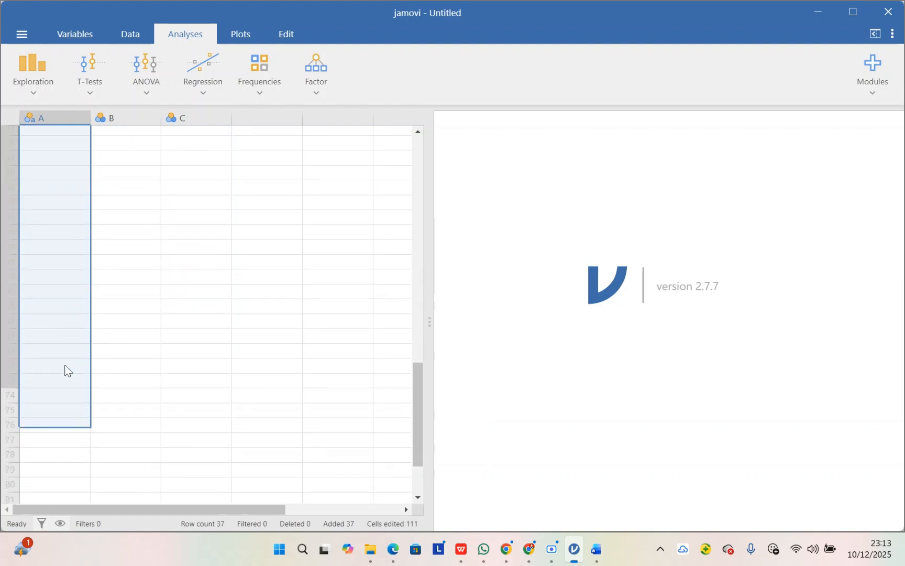
pyautogui.hotkey('shift', 'Down')
pyautogui.hotkey('shift', 'Down')
pyautogui.hotkey('shift', 'Down')
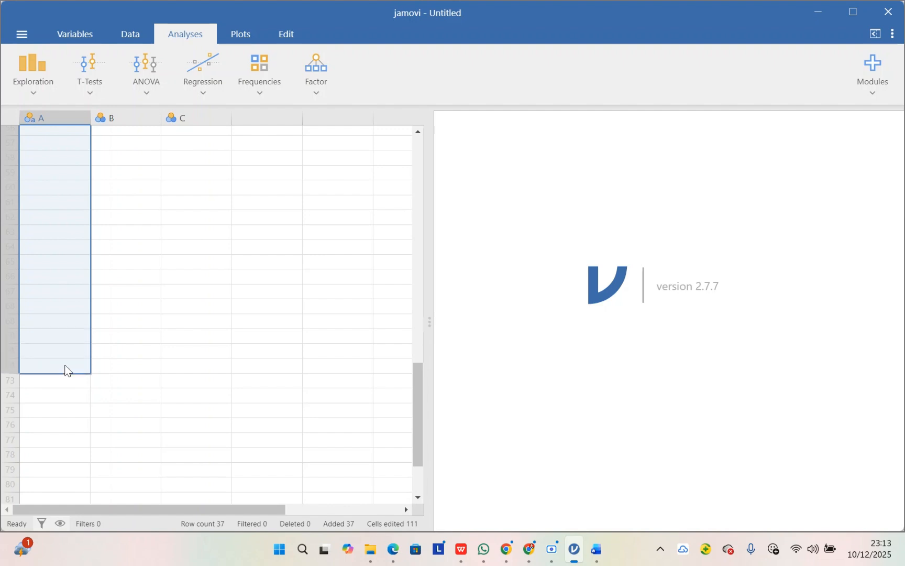
pyautogui.write('VIIB')
# Step: Copy all class VII B posttest scores from the Word table into column B of the jamovi sheet, starting at row 37
pyautogui.scroll(6, 66, 371)
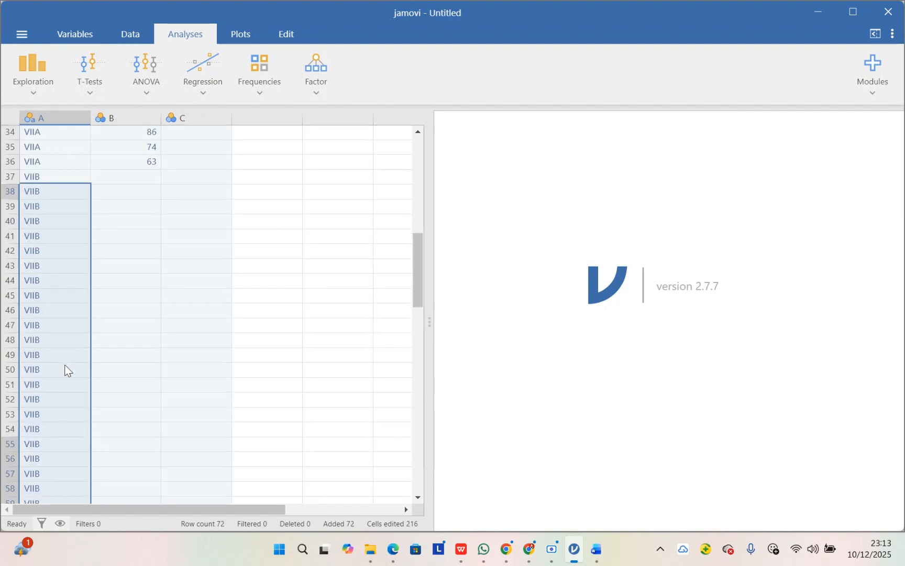
pyautogui.click(143, 405)
pyautogui.moveTo(597, 549)
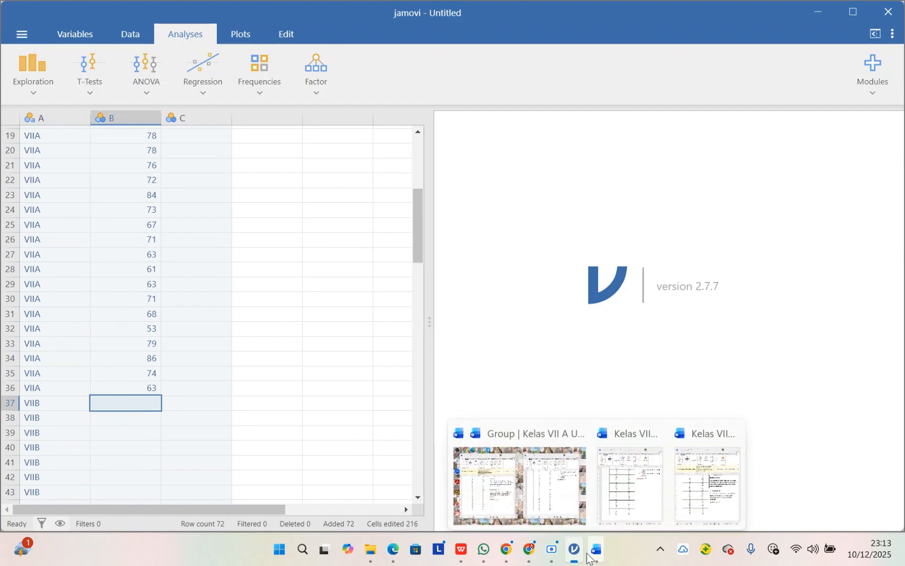
pyautogui.click(546, 487)
pyautogui.scroll(4, 588, 206)
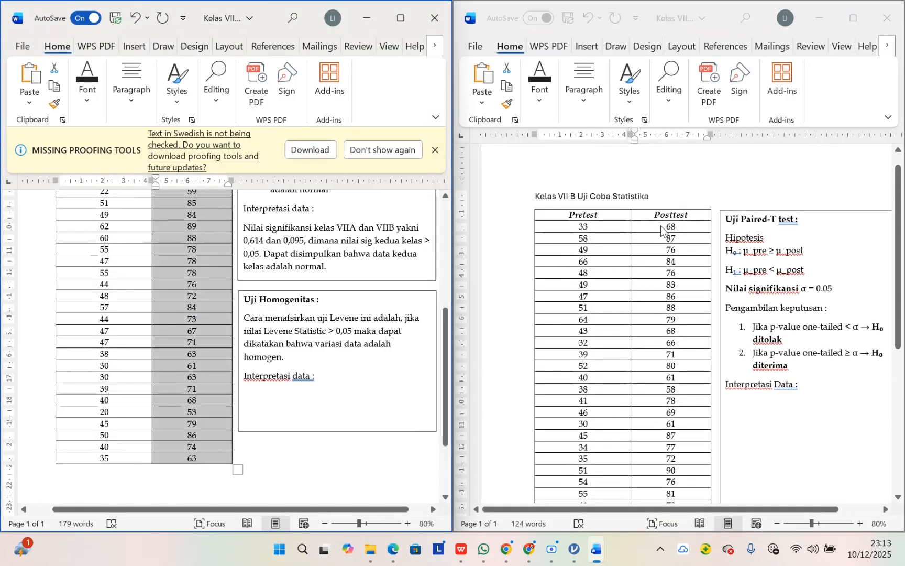
pyautogui.click(662, 226)
pyautogui.moveTo(661, 226); pyautogui.dragTo(660, 285)
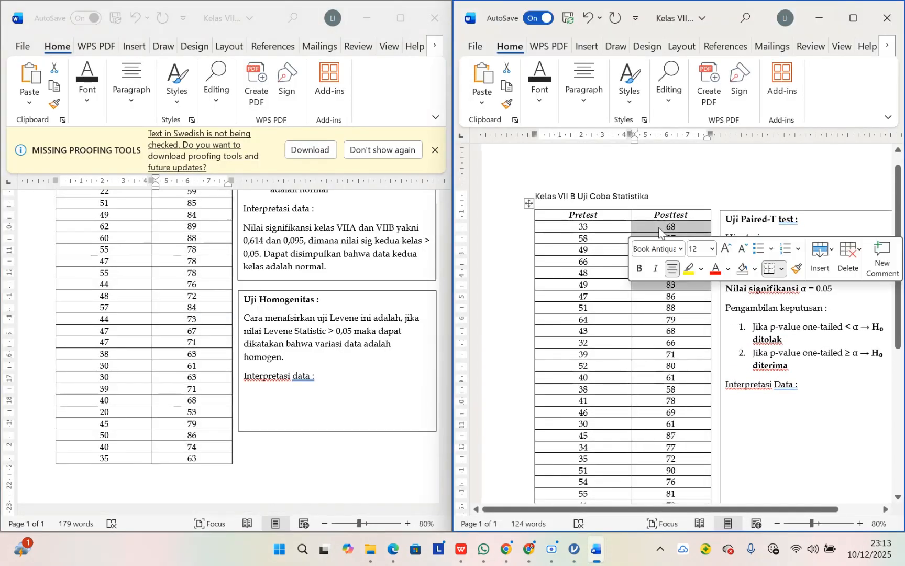
pyautogui.doubleClick(659, 229)
pyautogui.moveTo(668, 229); pyautogui.dragTo(666, 481)
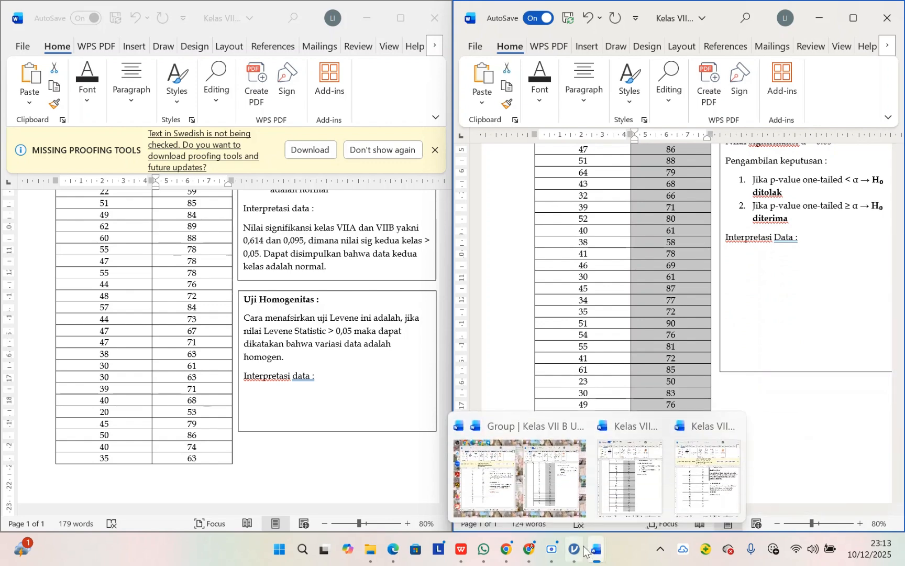
pyautogui.moveTo(575, 549)
pyautogui.click(550, 495)
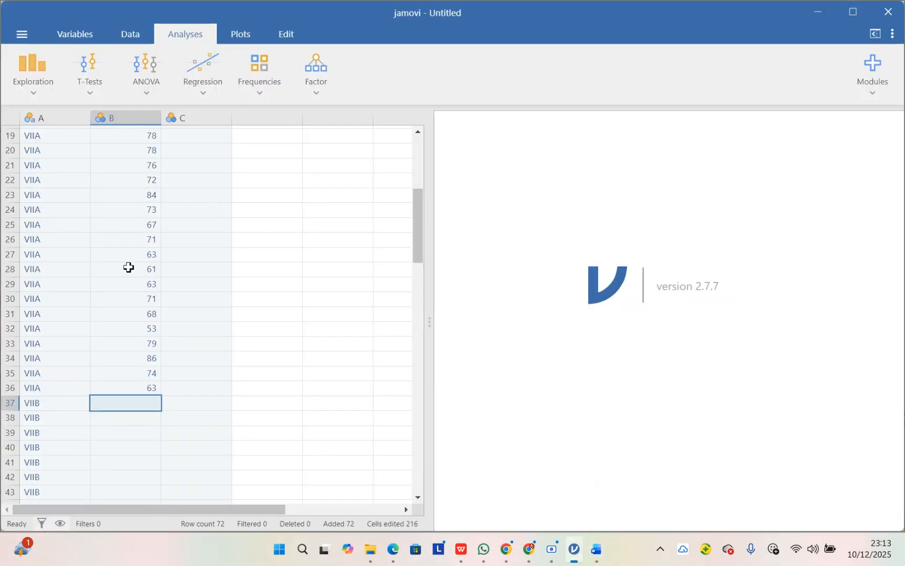
pyautogui.hotkey('ctrl', 'v')
pyautogui.scroll(-12, 128, 267)
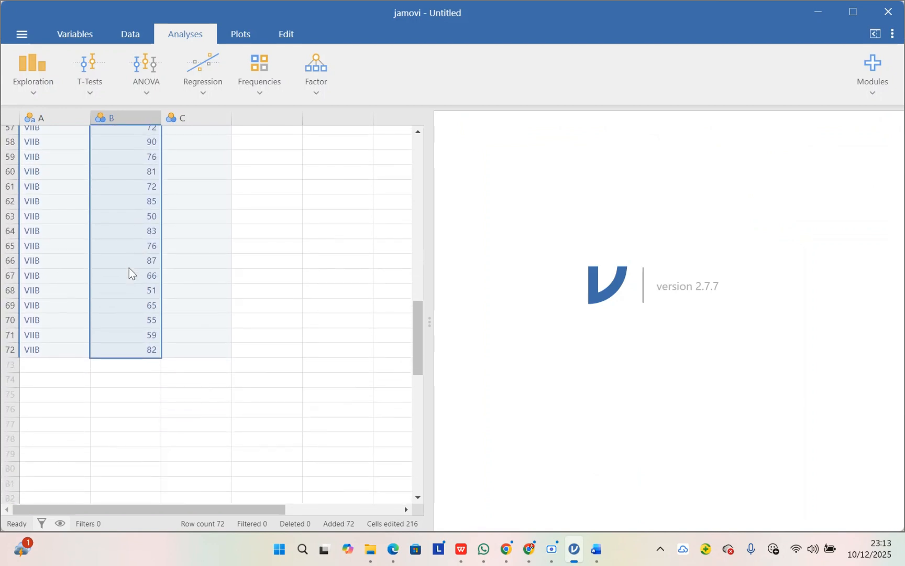
pyautogui.scroll(18, 129, 267)
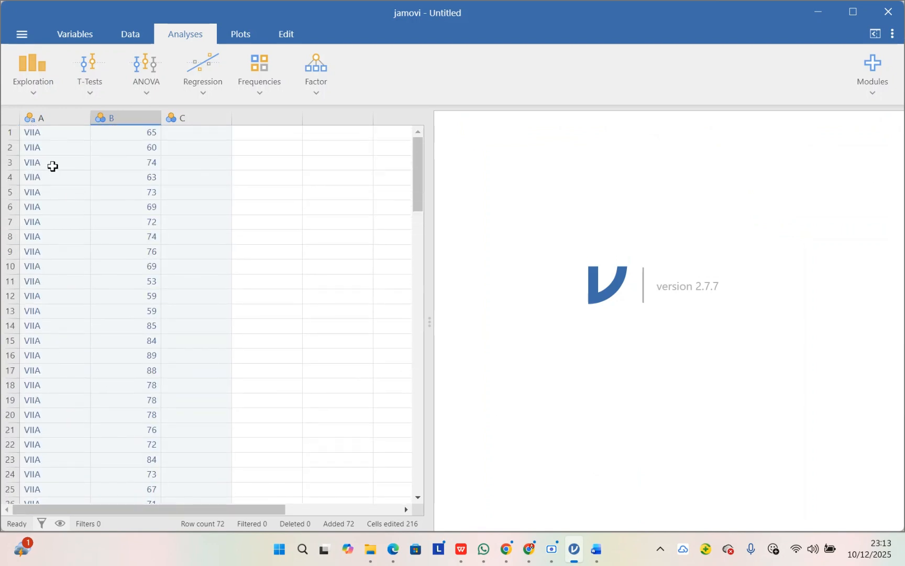
# Step: Rename the class label variable A as Kelas in the variable setup
pyautogui.click(56, 120)
pyautogui.click(145, 115)
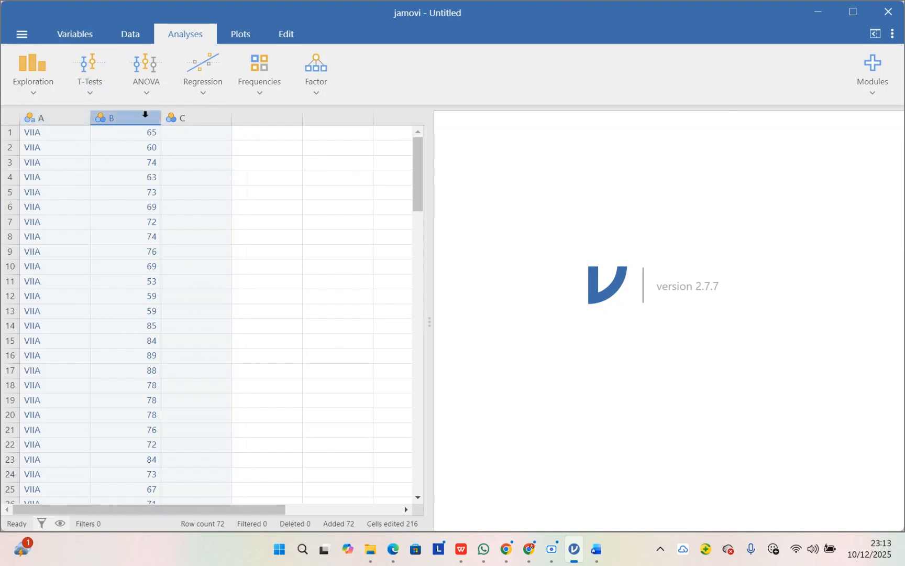
pyautogui.click(76, 33)
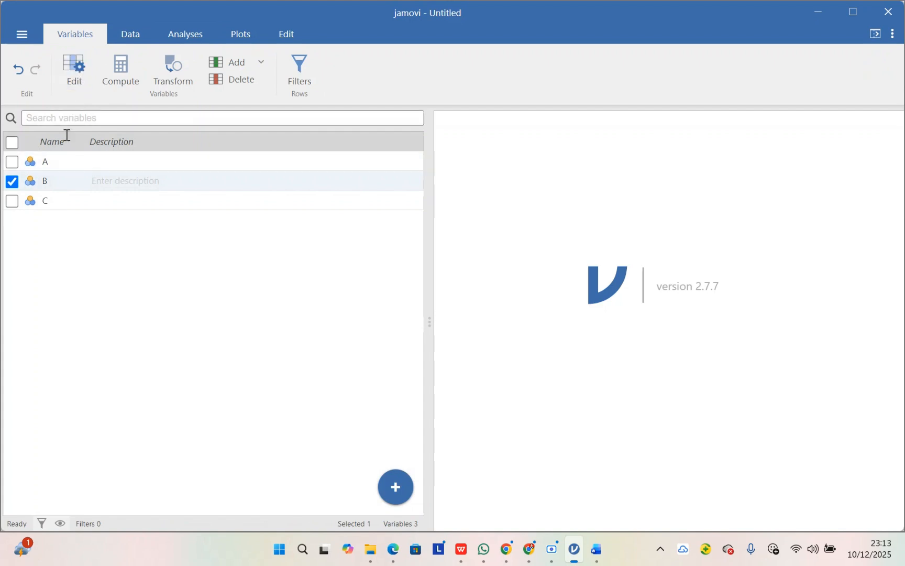
pyautogui.click(57, 162)
pyautogui.click(76, 60)
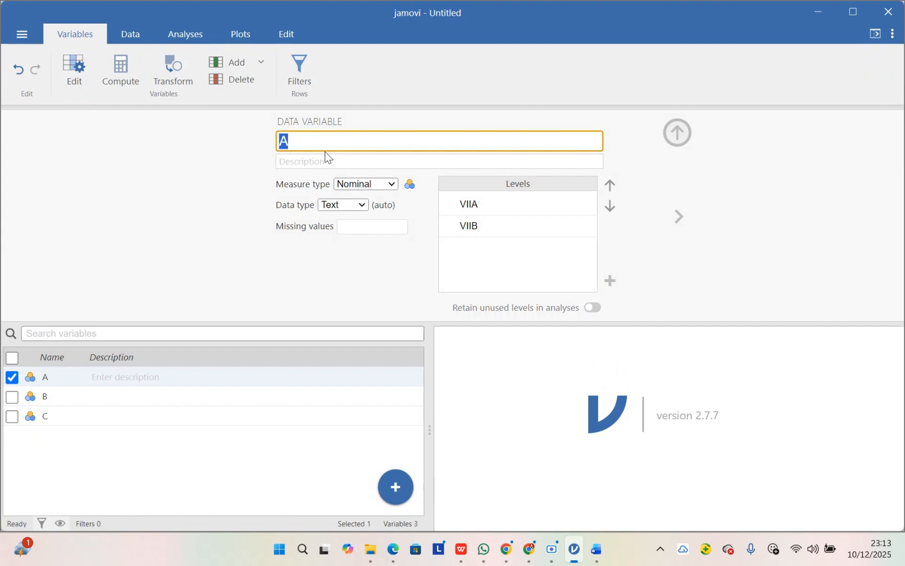
pyautogui.write('Kelas')
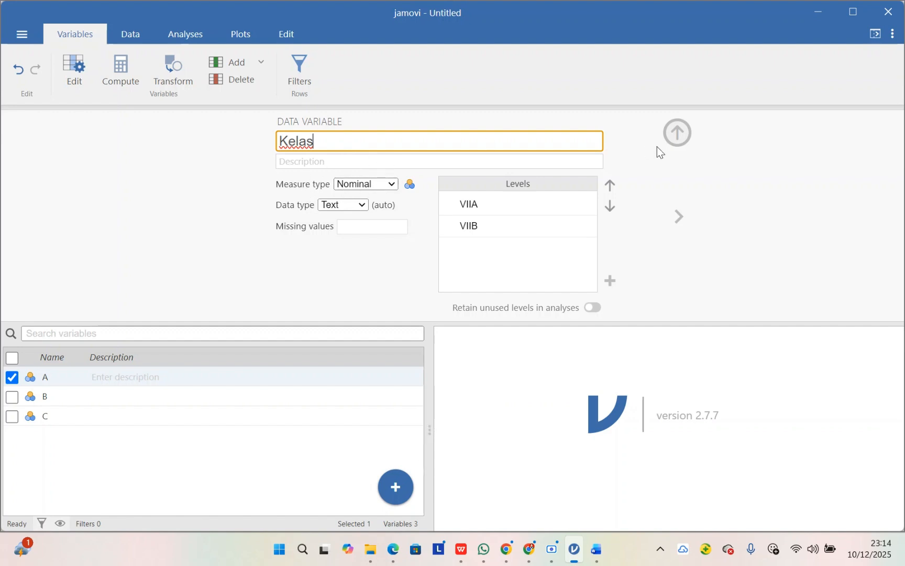
# Step: Rename variable B as Nilai, set its measure type to Continuous, and return to the data sheet
pyautogui.click(72, 393)
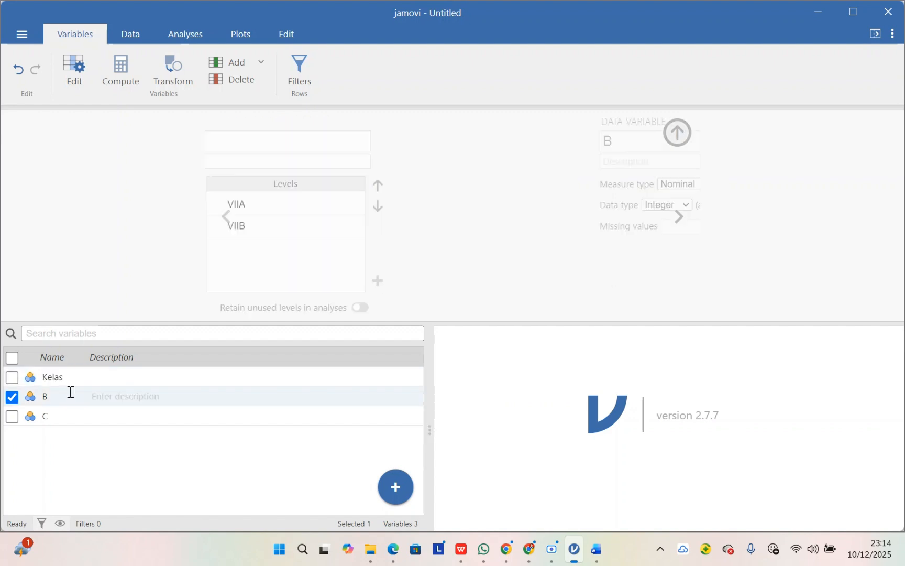
pyautogui.doubleClick(303, 144)
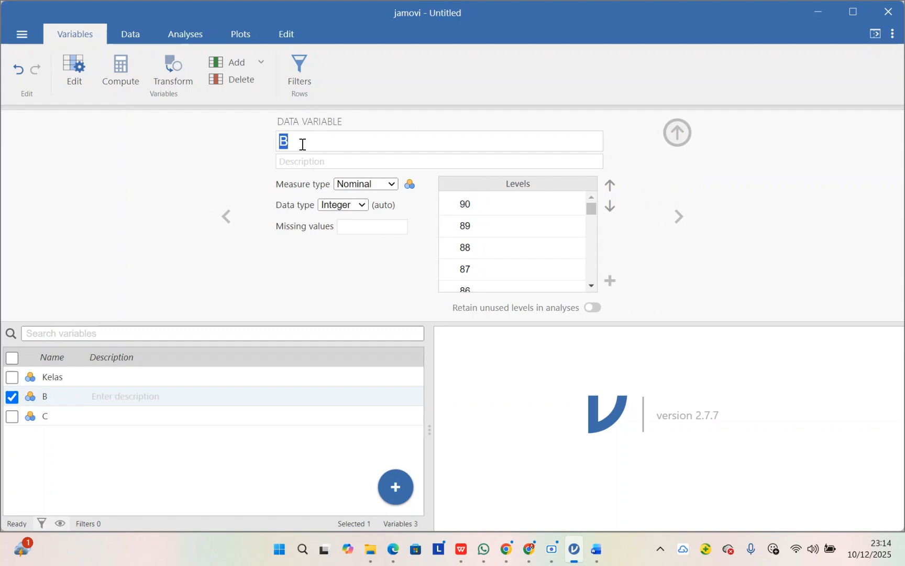
pyautogui.write('Nilai')
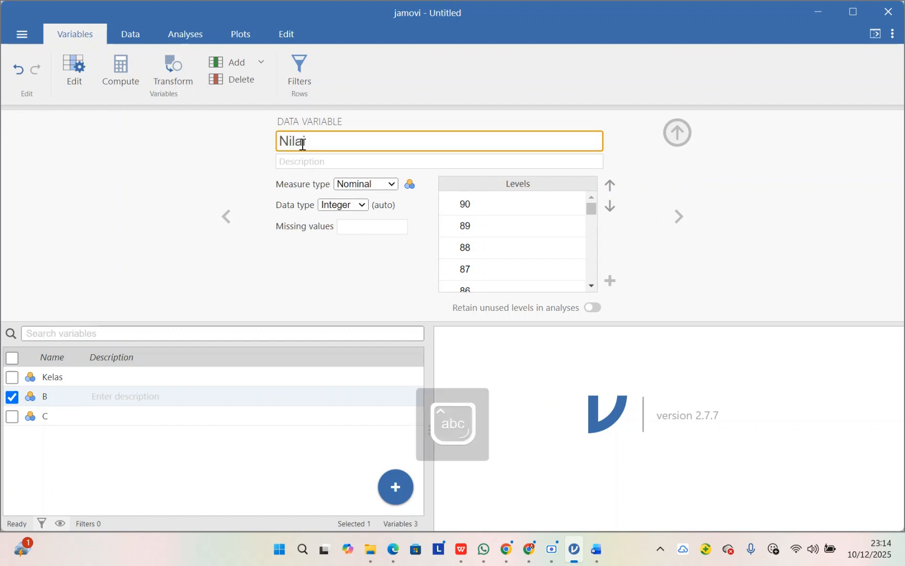
pyautogui.click(378, 184)
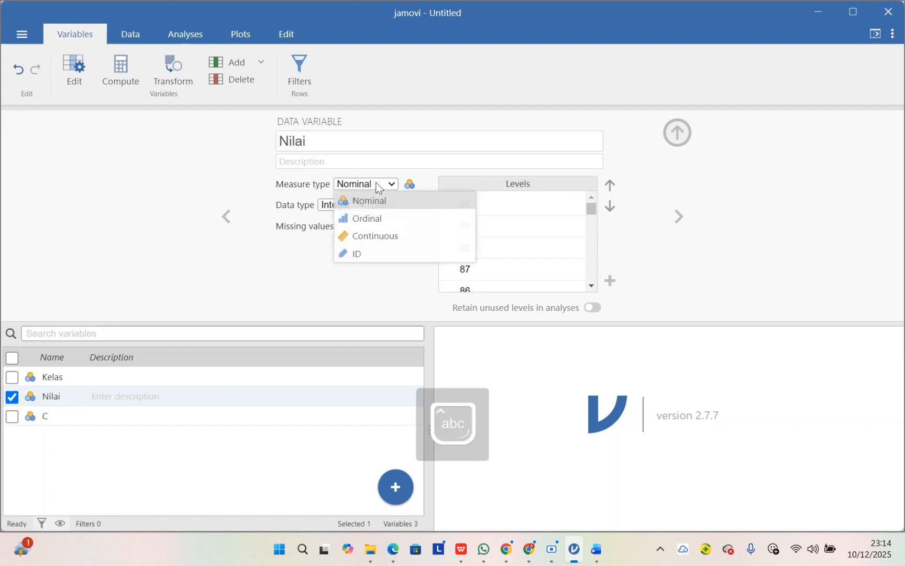
pyautogui.click(389, 236)
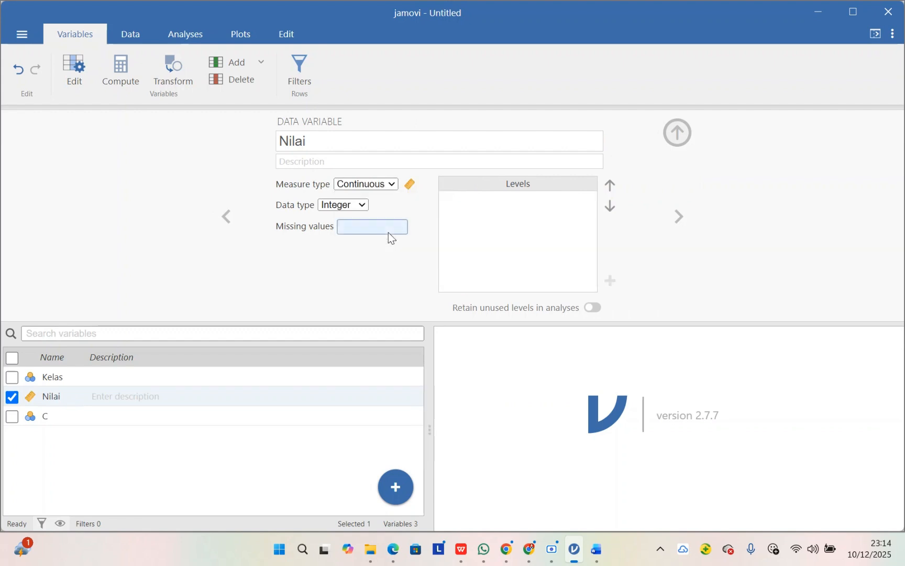
pyautogui.click(671, 137)
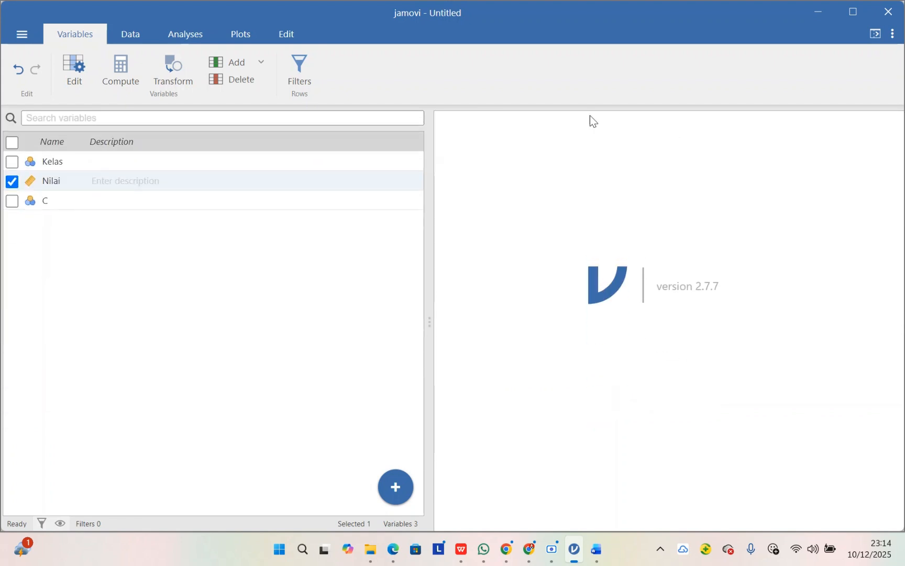
pyautogui.click(122, 35)
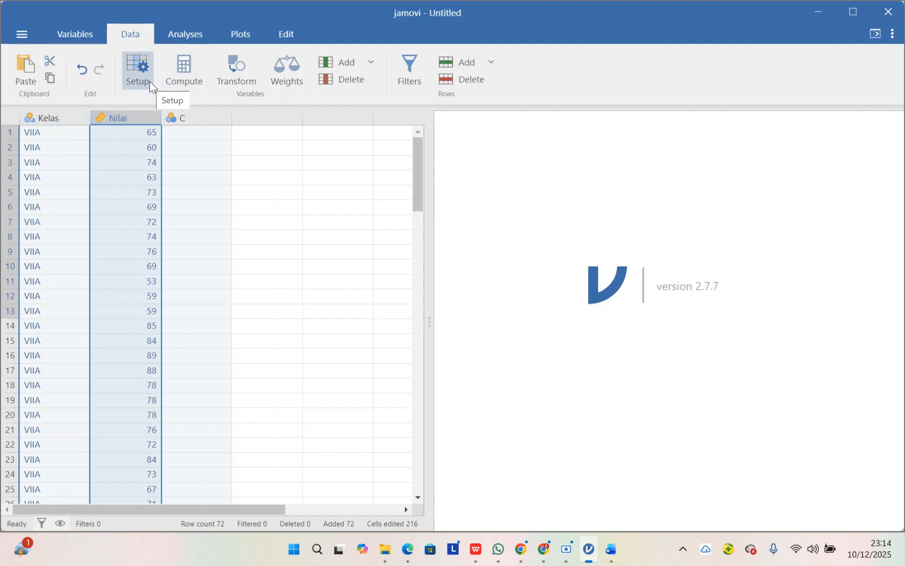
# Step: Set up an Independent Samples T-Test with Nilai as the dependent variable and Kelas as the grouping variable
pyautogui.click(186, 36)
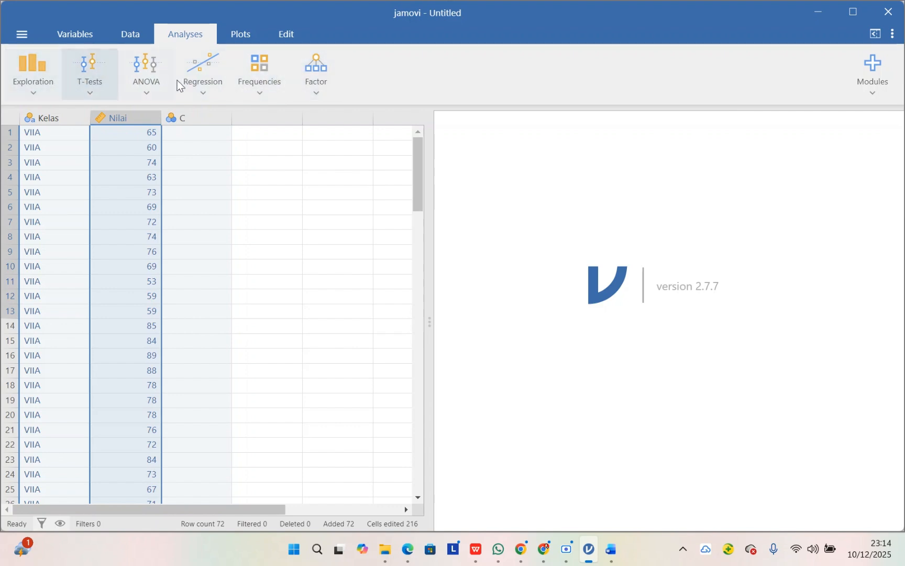
pyautogui.click(90, 93)
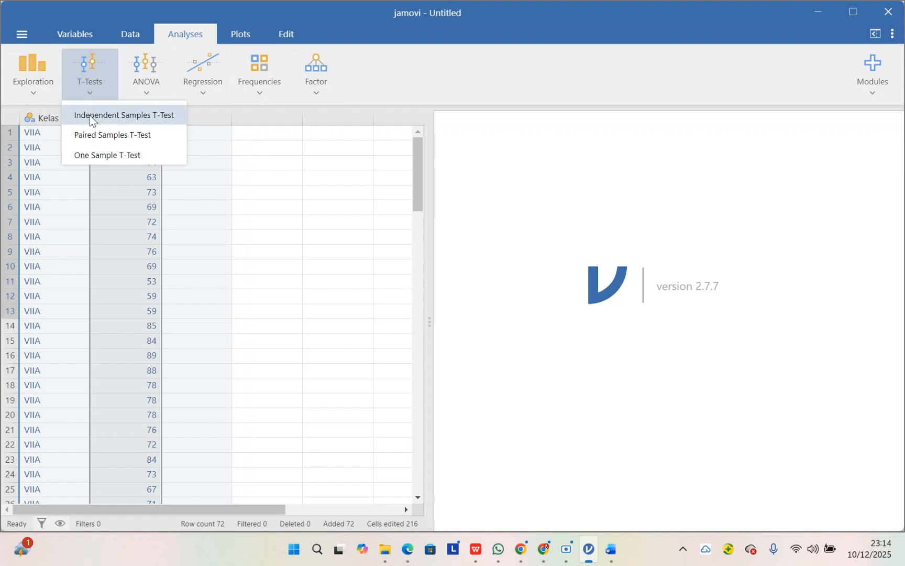
pyautogui.click(91, 115)
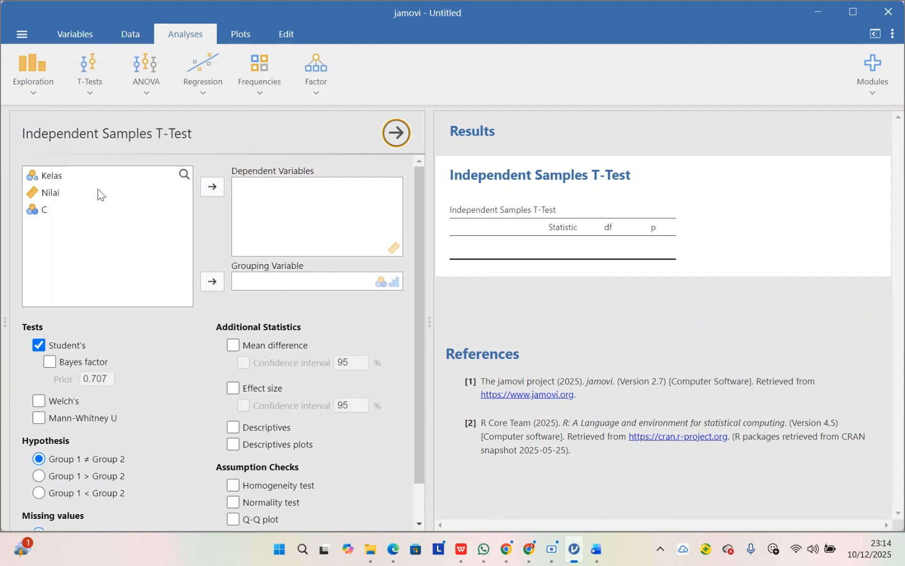
pyautogui.click(53, 193)
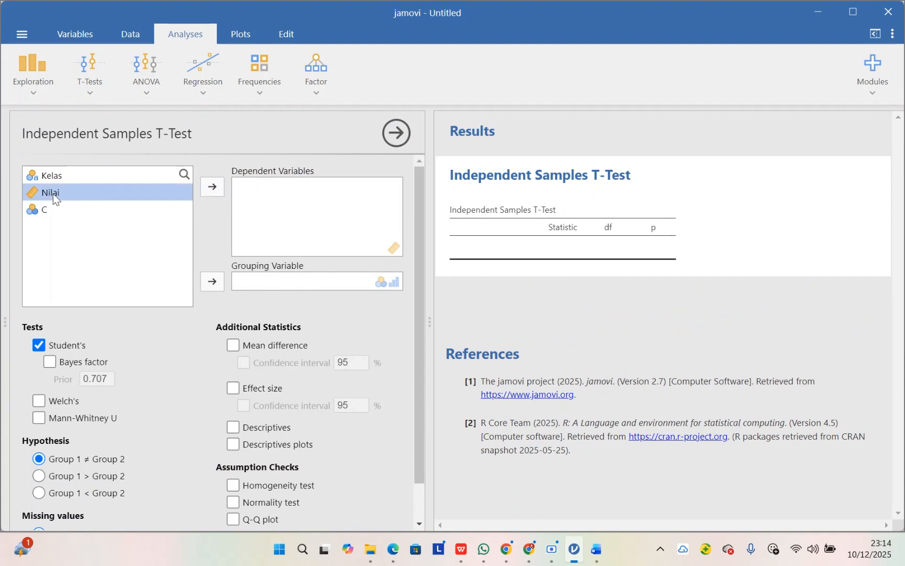
pyautogui.click(213, 189)
pyautogui.click(107, 169)
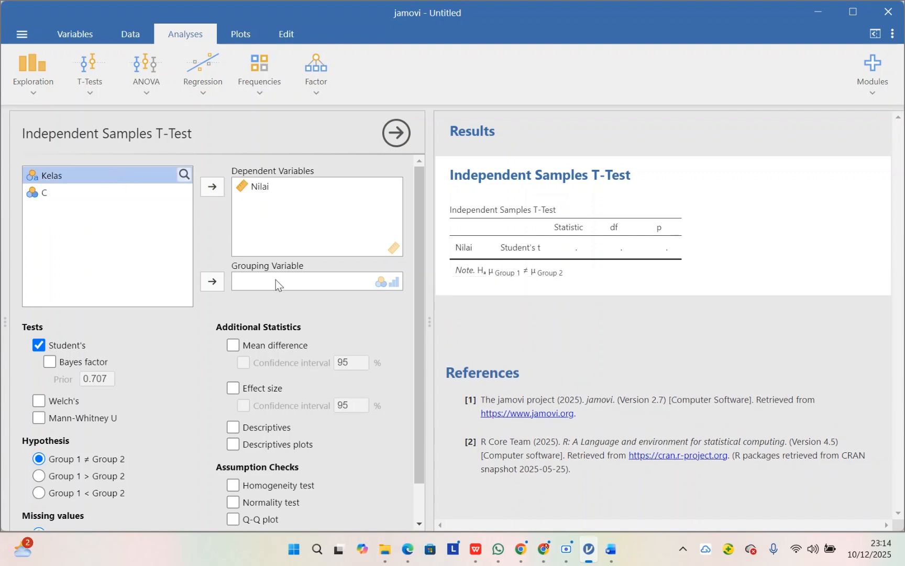
pyautogui.click(213, 281)
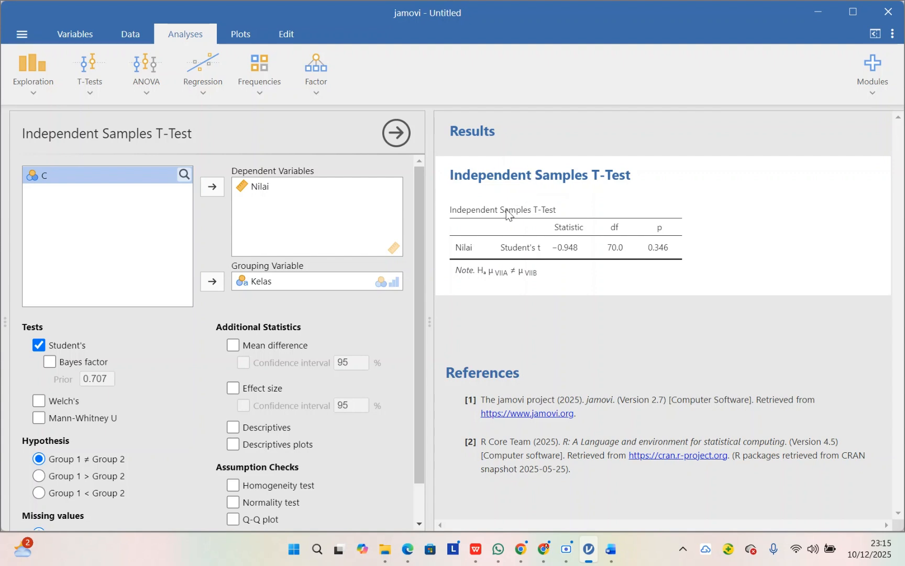
# Step: Add the homogeneity and normality tests as assumption checks and review their result tables
pyautogui.scroll(-1, 297, 286)
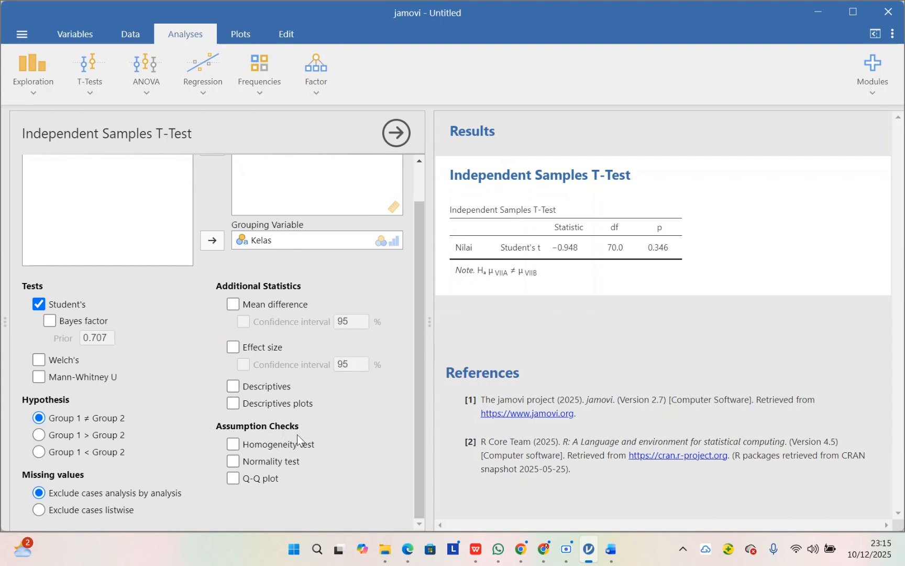
pyautogui.click(233, 445)
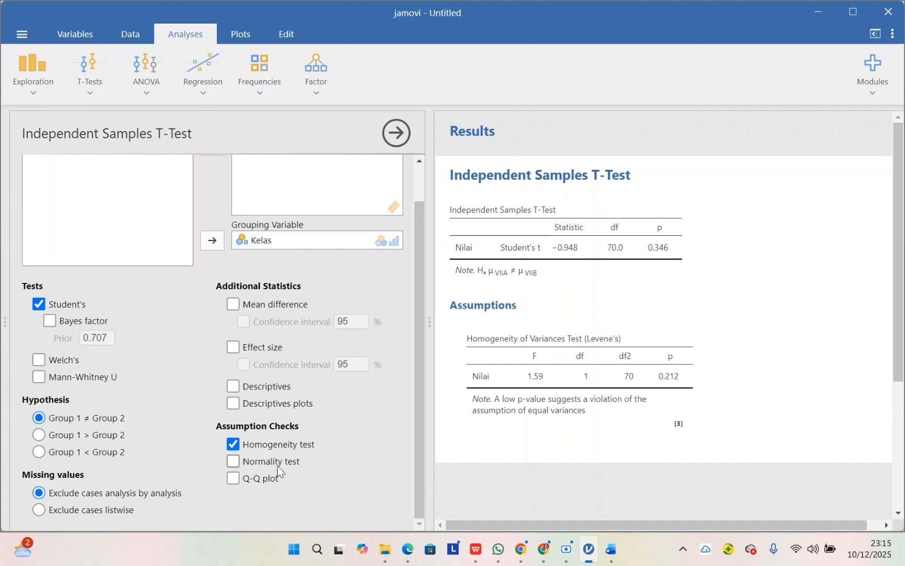
pyautogui.click(233, 462)
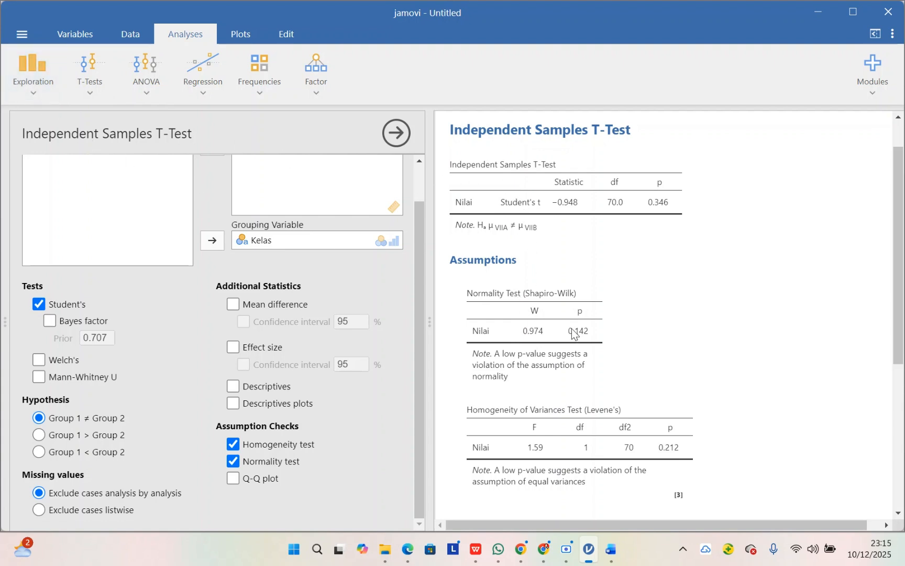
pyautogui.scroll(-3, 576, 377)
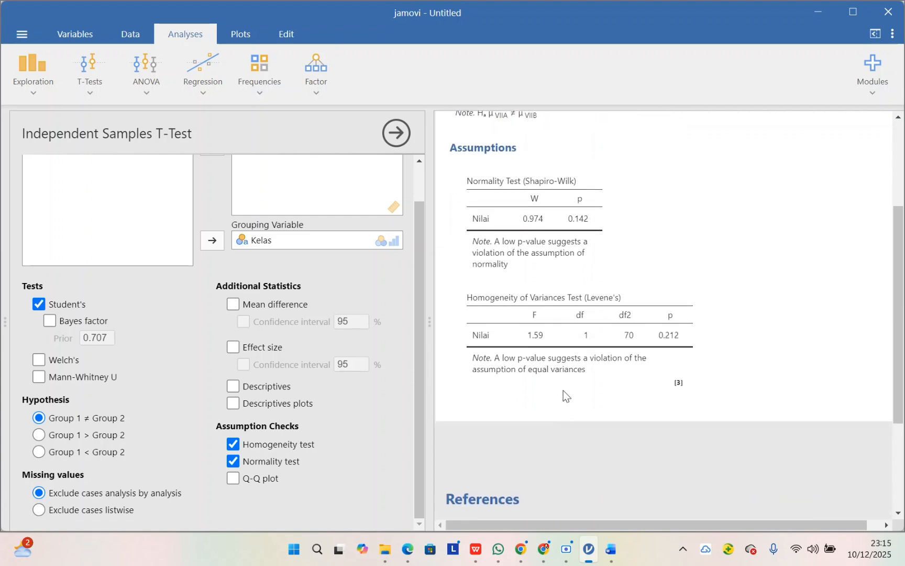
pyautogui.scroll(4, 563, 390)
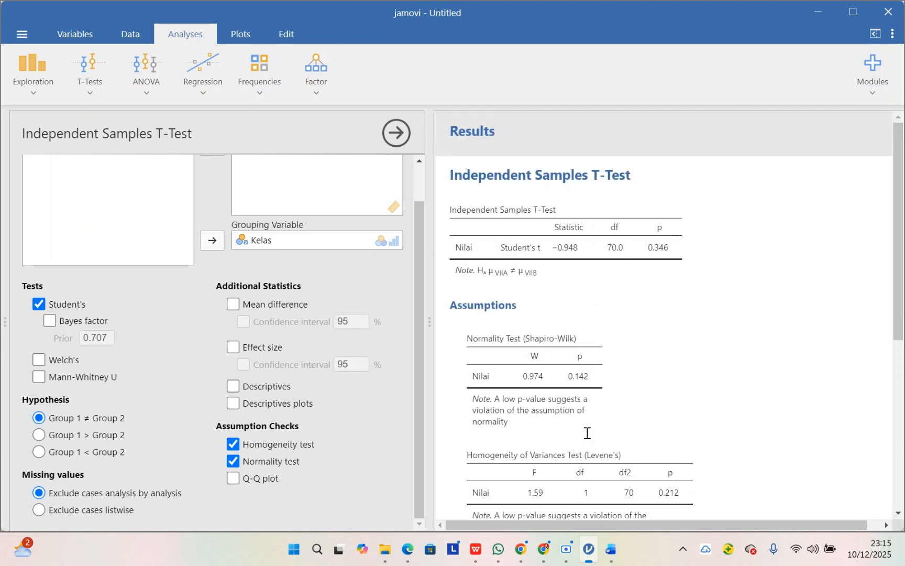
pyautogui.scroll(-5, 587, 433)
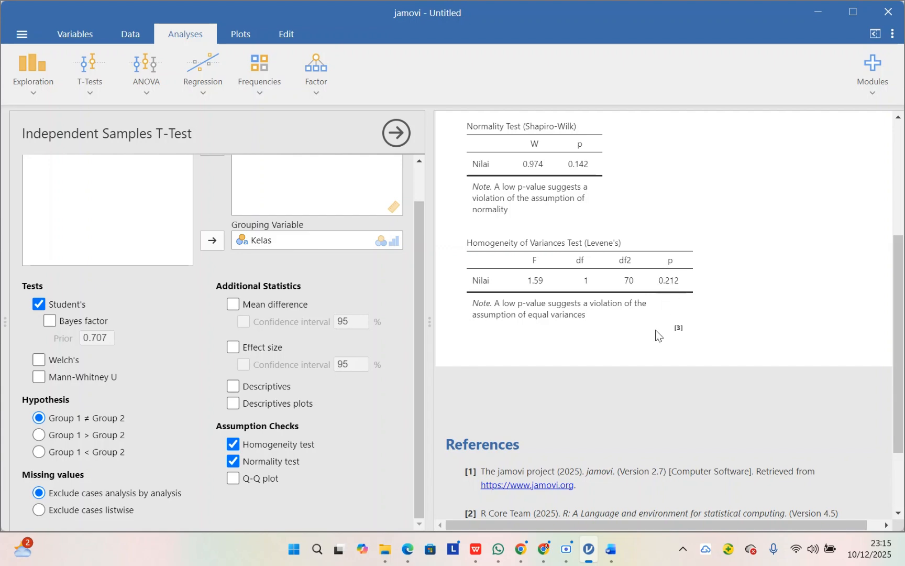
# Step: Switch to the Word documents and begin the Uji Homogenitas interpretation with "Nilai signifikansi 0.212 > 0,5"
pyautogui.moveTo(611, 549)
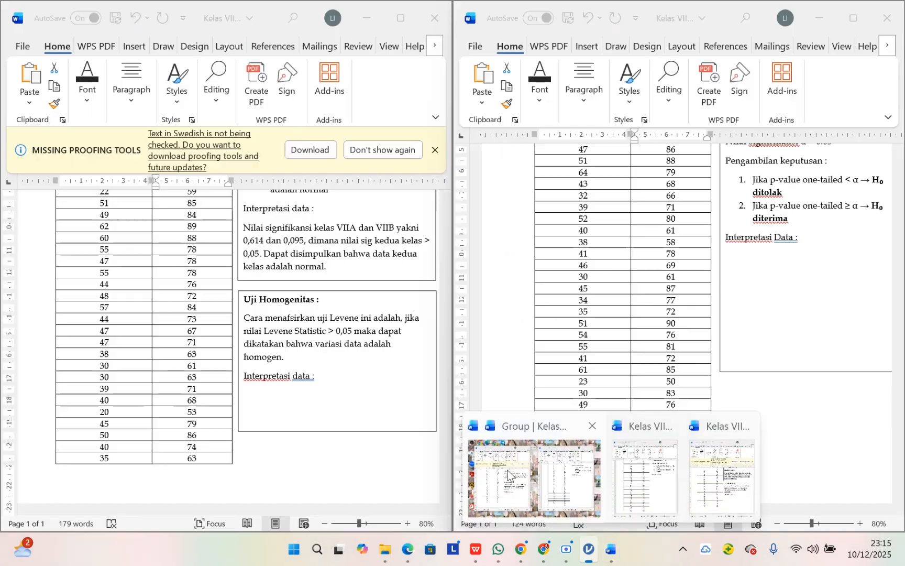
pyautogui.click(507, 475)
pyautogui.click(341, 388)
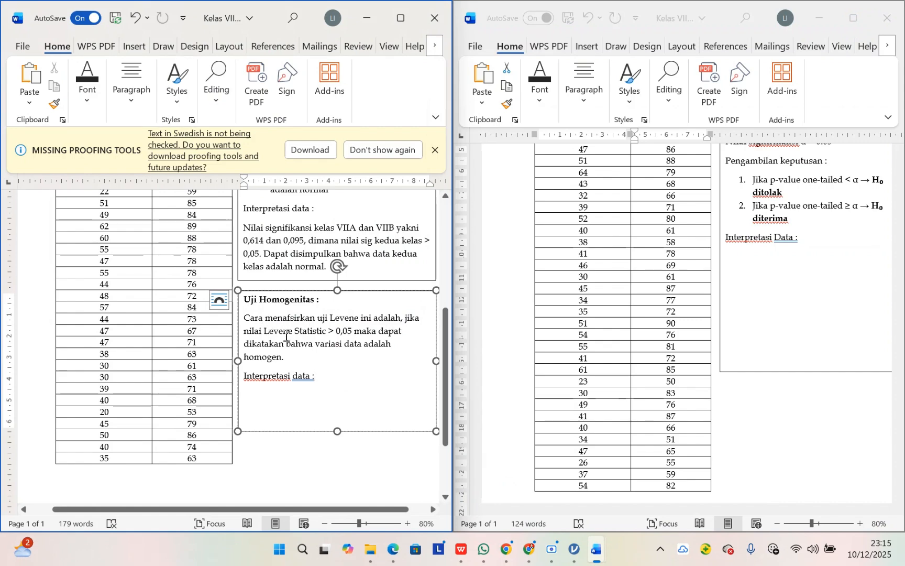
pyautogui.moveTo(264, 332); pyautogui.dragTo(350, 343)
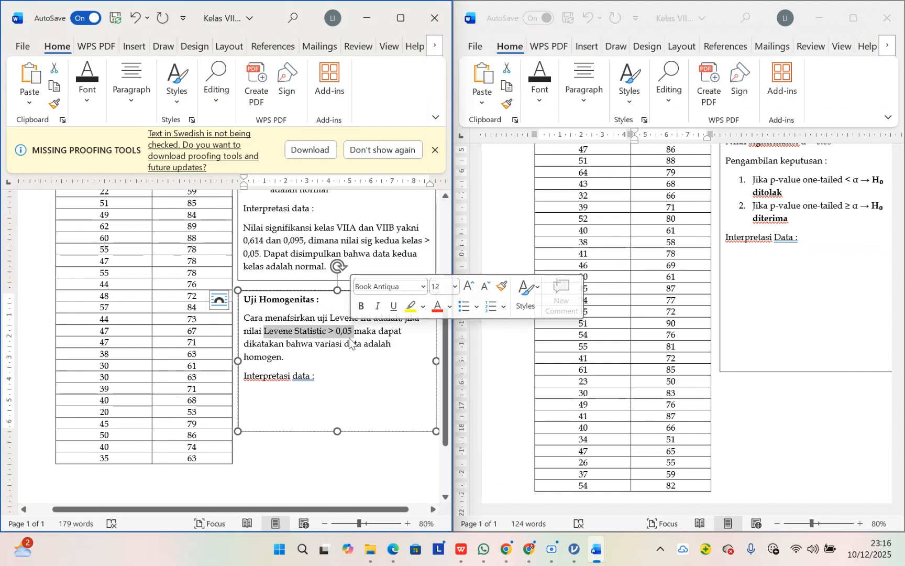
pyautogui.click(268, 356)
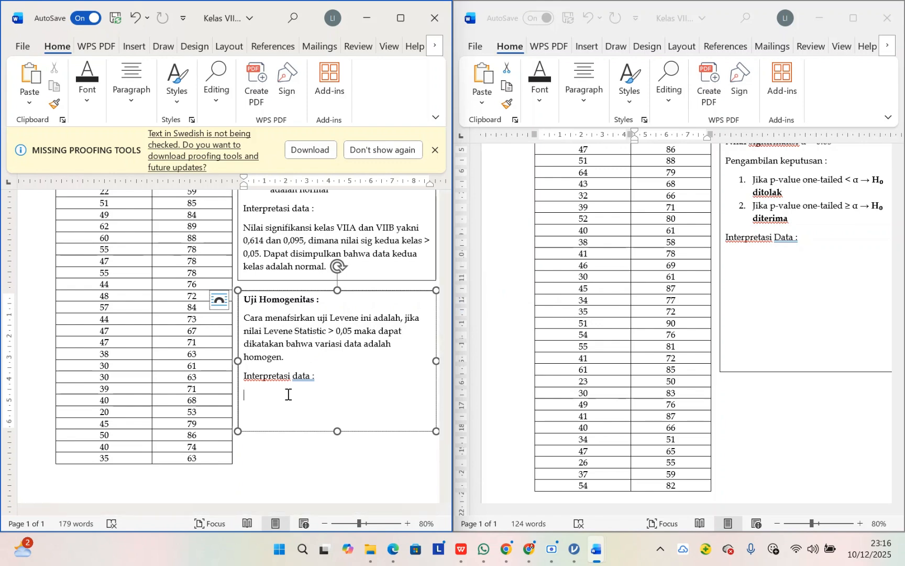
pyautogui.write('Nil')
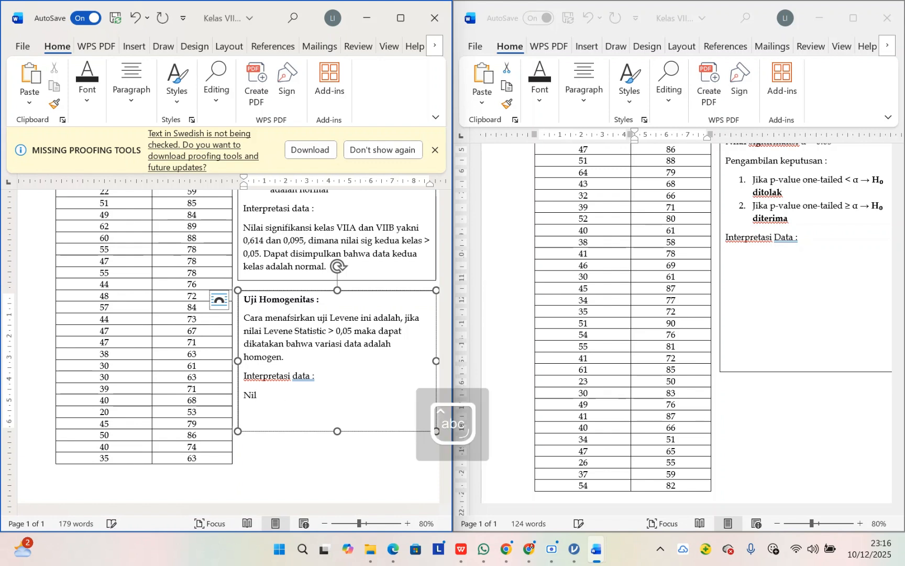
pyautogui.write('ai signifikansi')
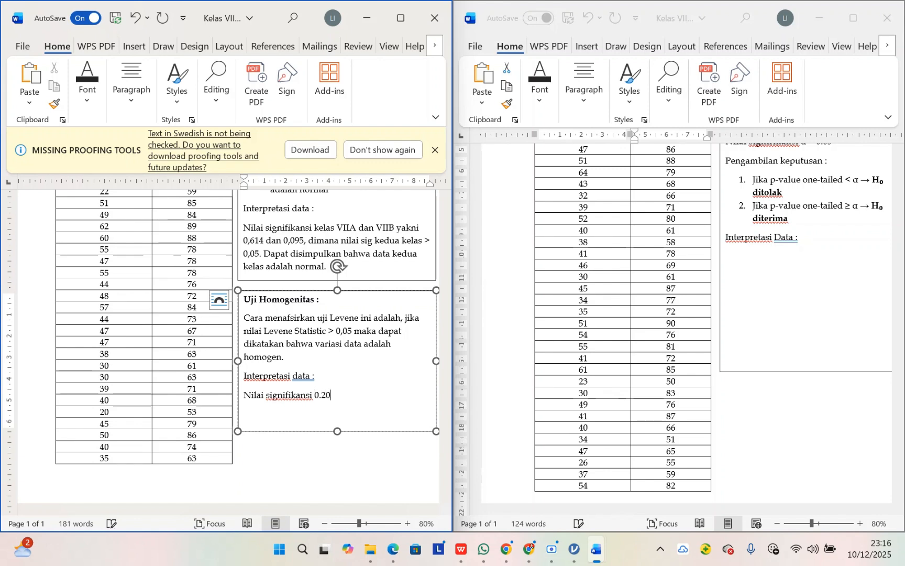
pyautogui.write('0.212')
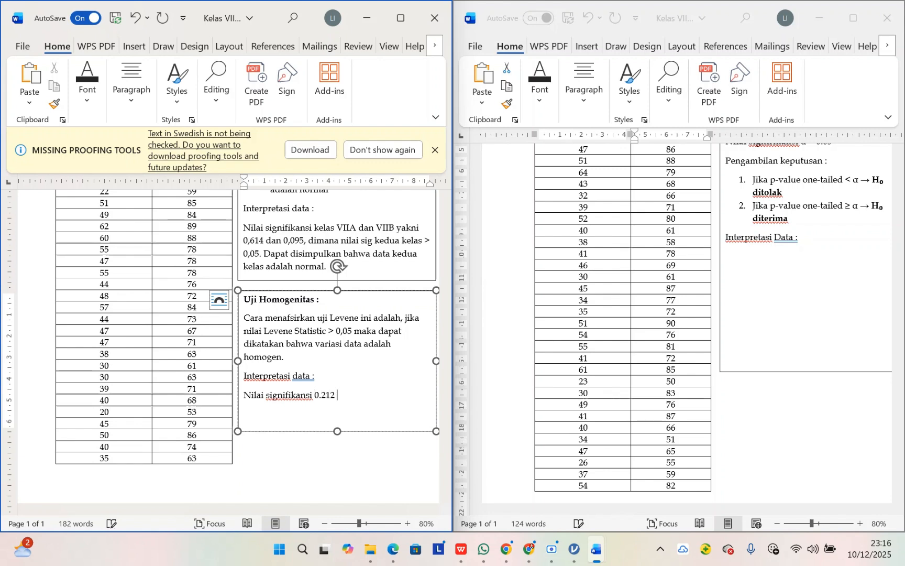
pyautogui.write(' > ')
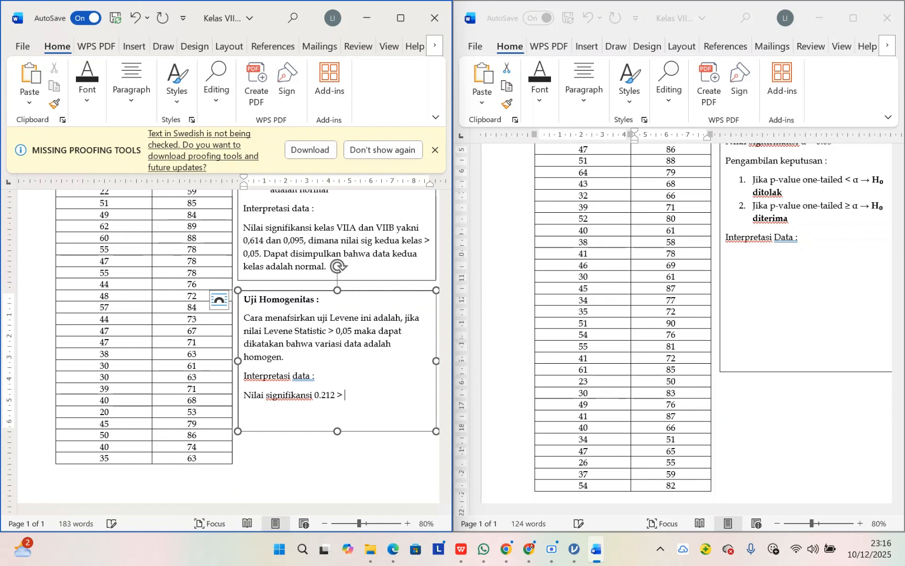
pyautogui.write('0.')
pyautogui.write(',')
pyautogui.write(',')
# Step: Correct the numbers in the homogeneity interpretation to 0,212 and 0,05
pyautogui.click(321, 395)
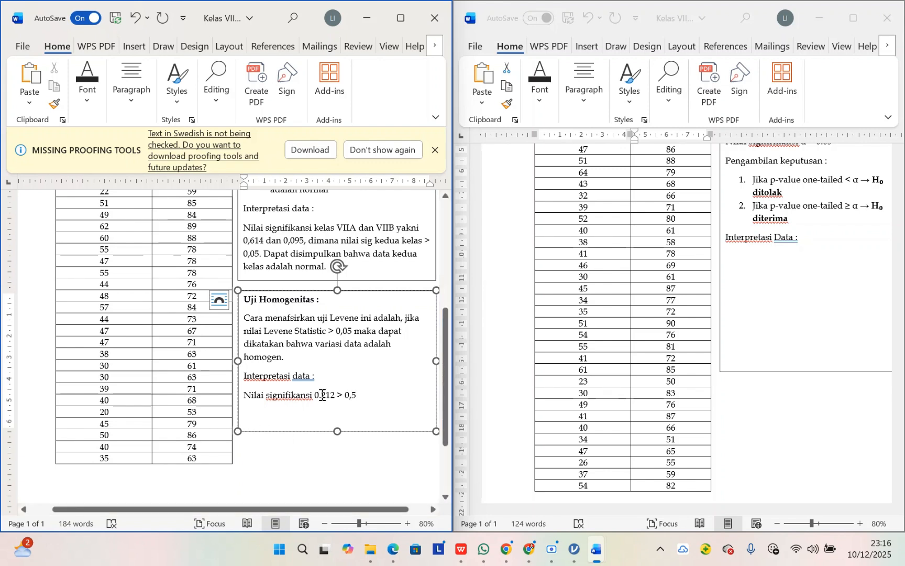
pyautogui.press('BackSpace')
pyautogui.write(',')
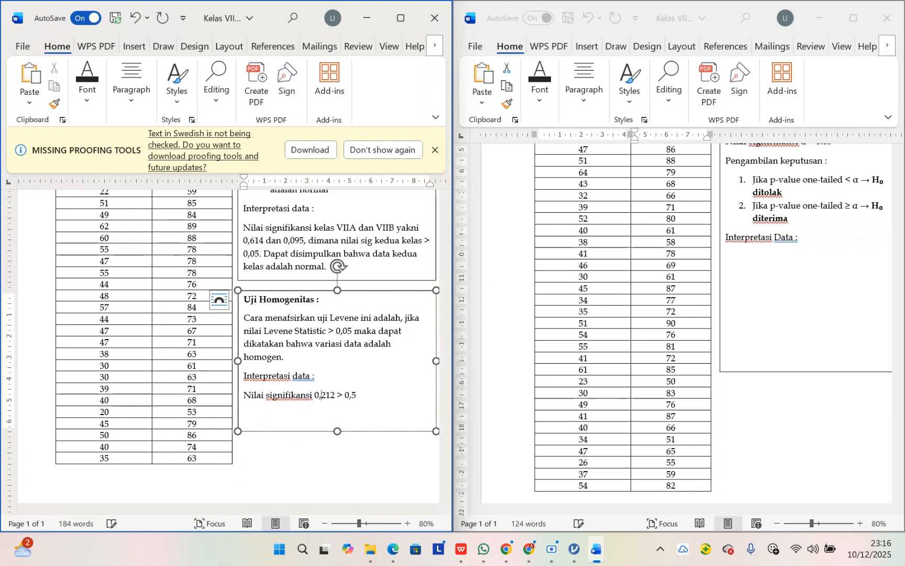
pyautogui.click(373, 396)
pyautogui.press('BackSpace')
pyautogui.write('05')
pyautogui.write('b')
pyautogui.write('yang')
# Step: Complete the homogeneity interpretation with "menunjukkan bahwa variansi kedua data kelas adalah homogen."
pyautogui.press('BackSpace')
pyautogui.press('BackSpace')
pyautogui.press('BackSpace')
pyautogui.press('BackSpace')
pyautogui.press('BackSpace')
pyautogui.press('BackSpace')
pyautogui.write('menunjukkan bahwa ')
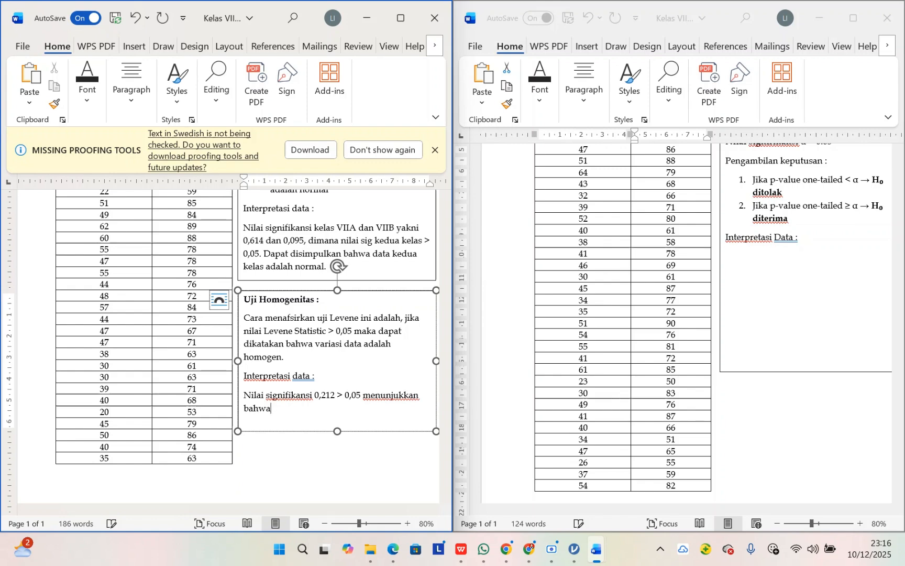
pyautogui.write('vari')
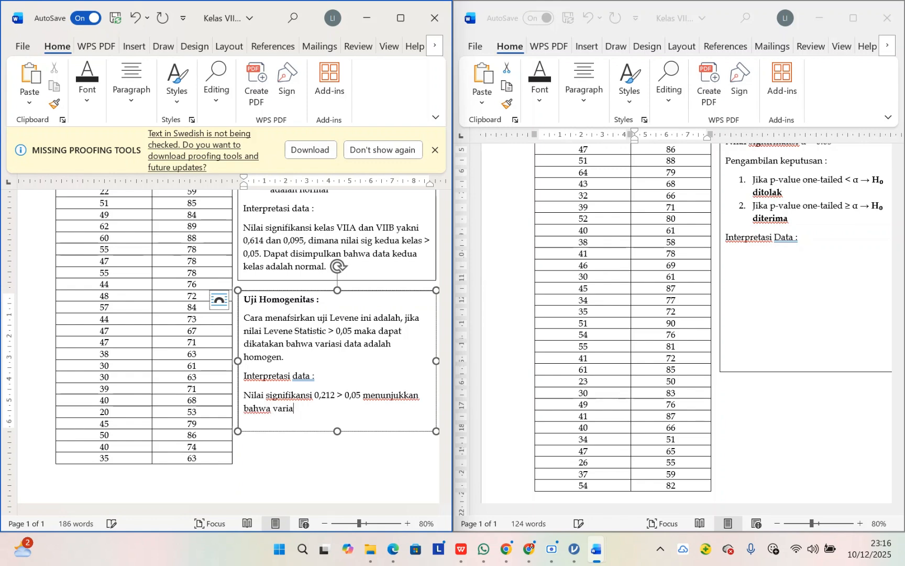
pyautogui.write('ansi ke')
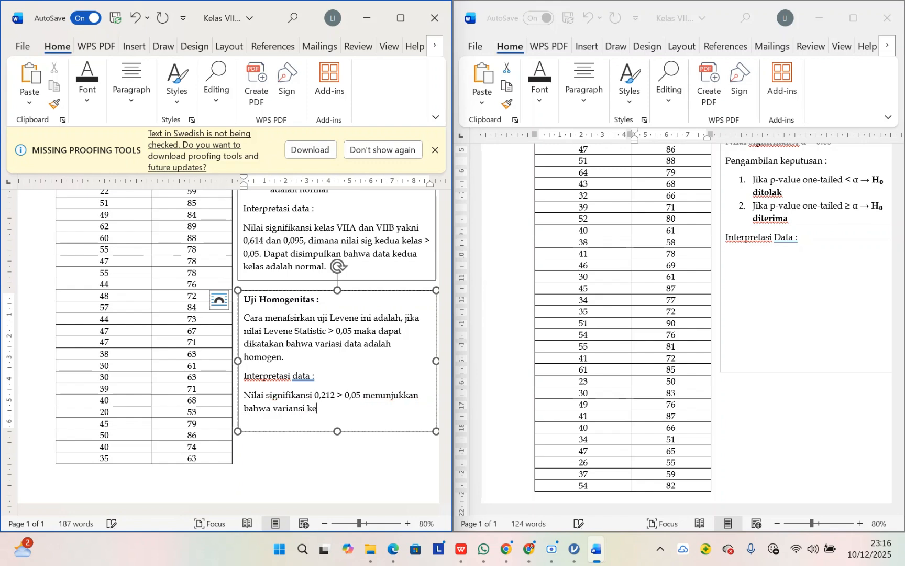
pyautogui.write('dua data kelas ada')
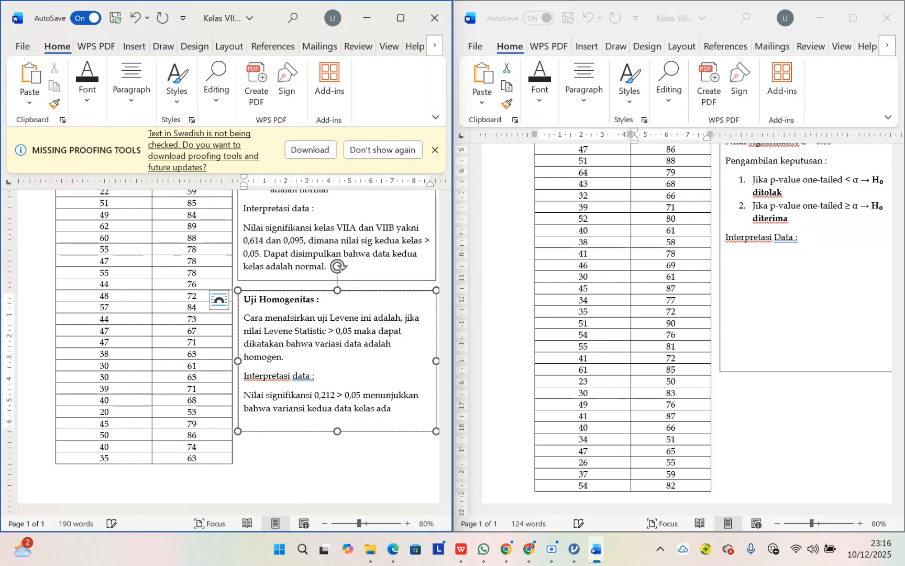
pyautogui.write('lah homogen.')
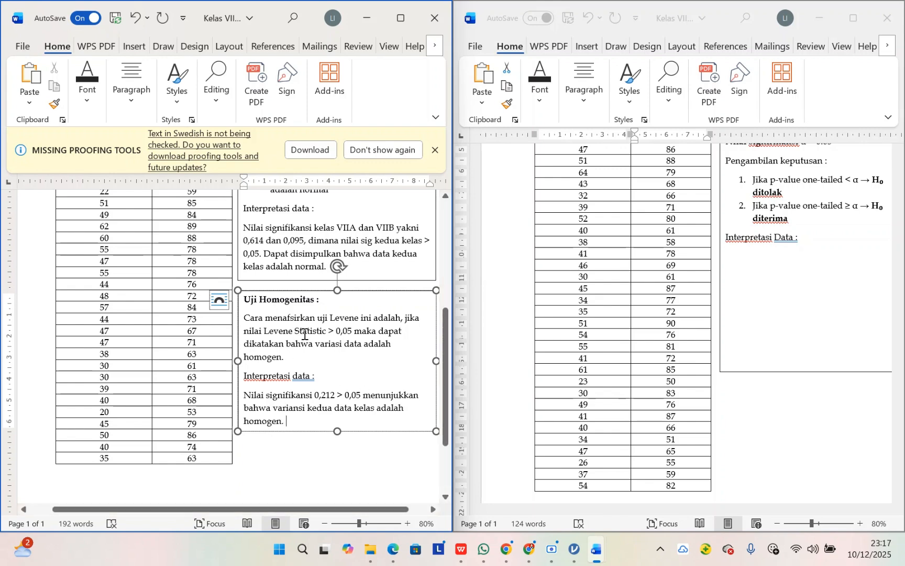
pyautogui.scroll(5, 304, 334)
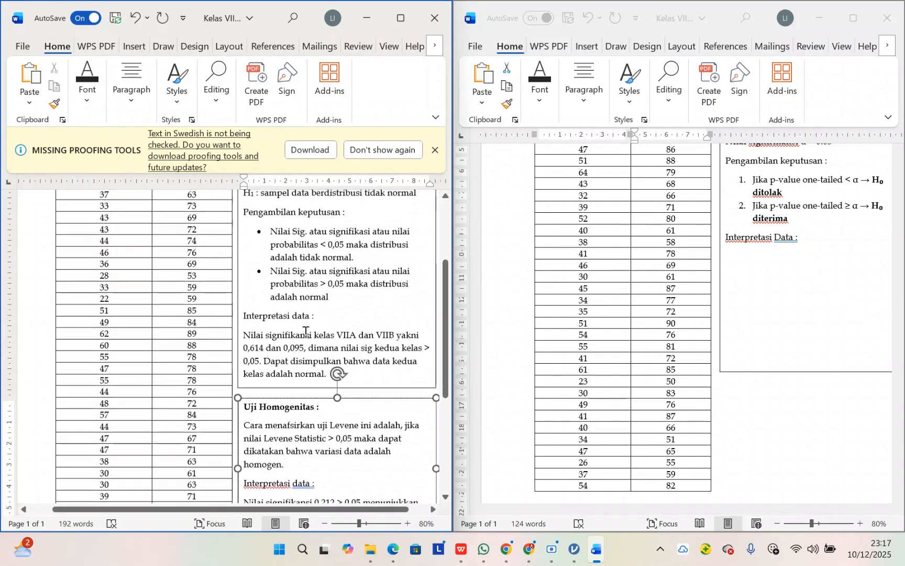
pyautogui.scroll(3, 306, 331)
pyautogui.scroll(-2, 307, 331)
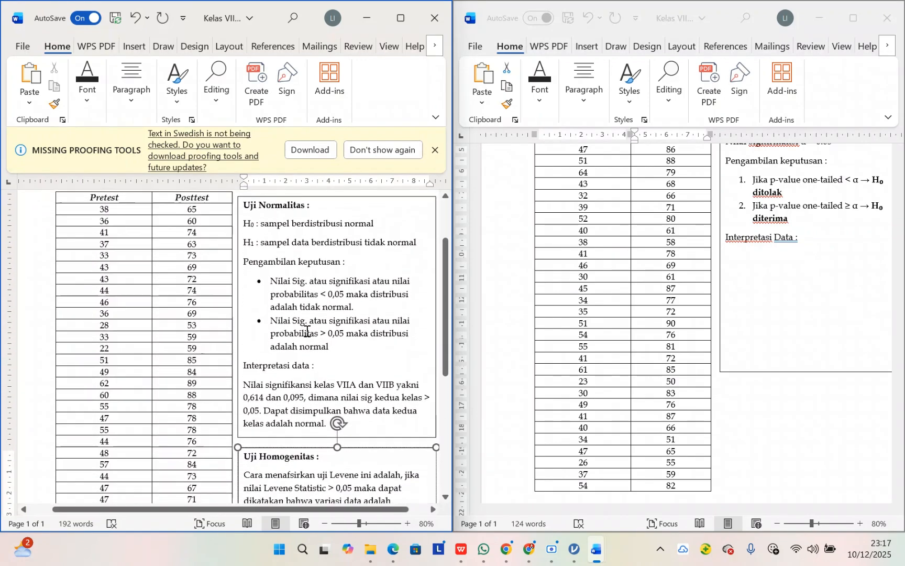
pyautogui.scroll(-4, 307, 331)
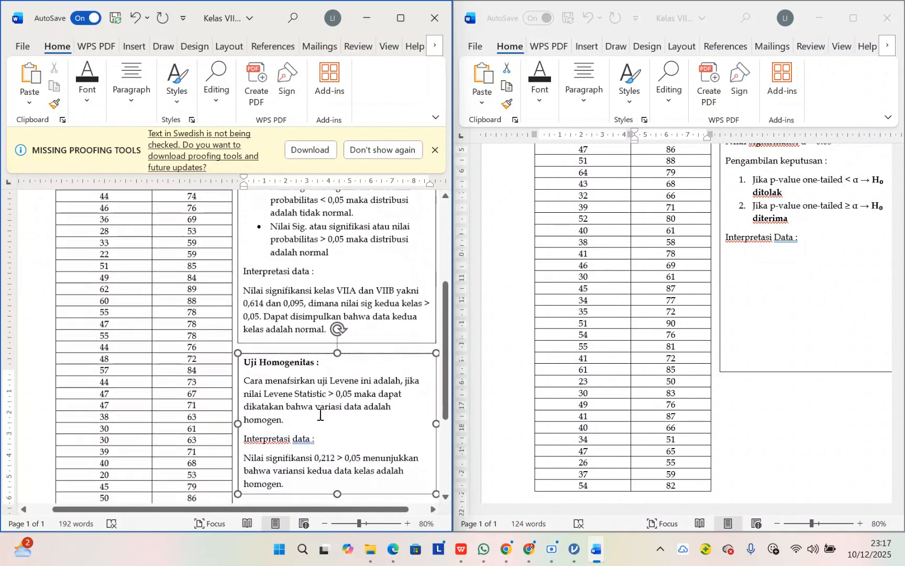
# Step: Switch to jamovi and save the analysis as "Uji Homogenitas VIIA dan VIIB" in the STATISTIKA DALAM PEND IPA folder
pyautogui.click(574, 549)
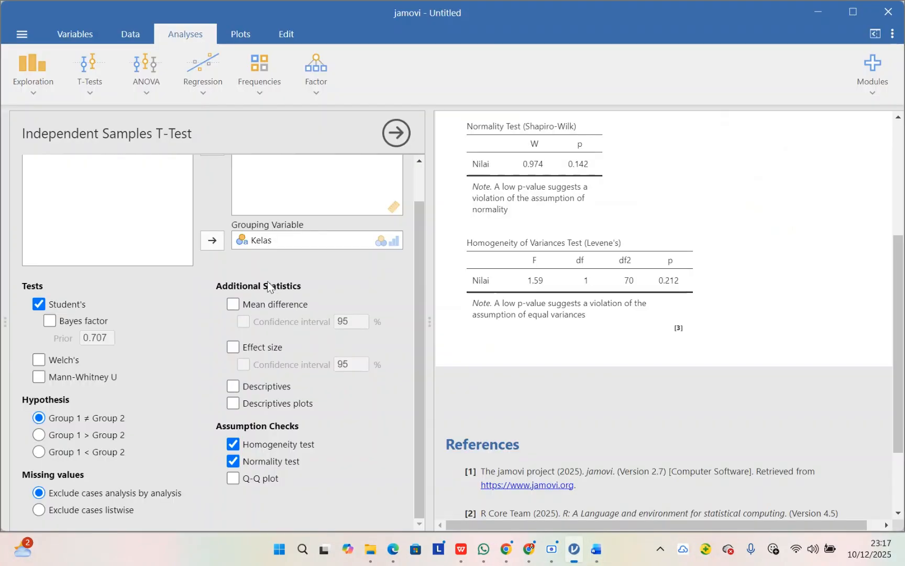
pyautogui.scroll(2, 231, 303)
pyautogui.click(22, 36)
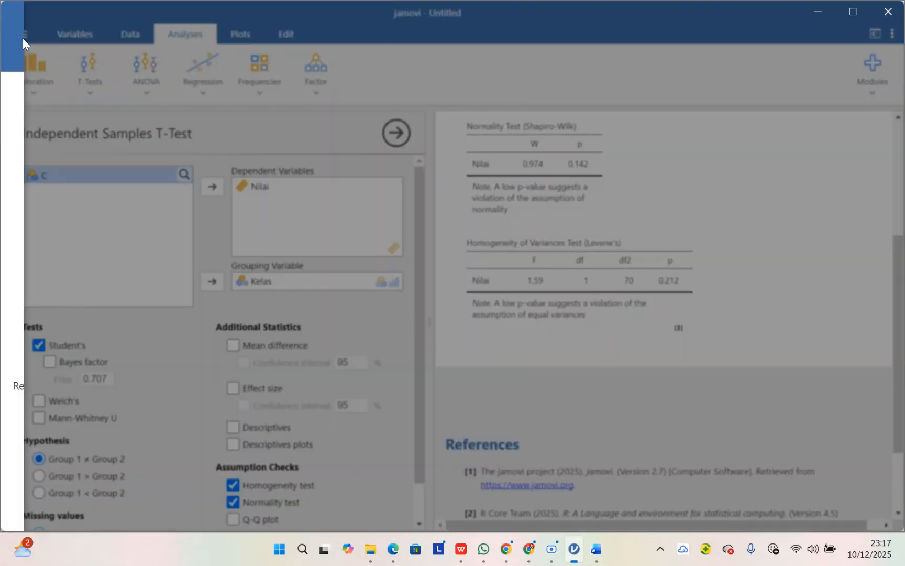
pyautogui.click(58, 229)
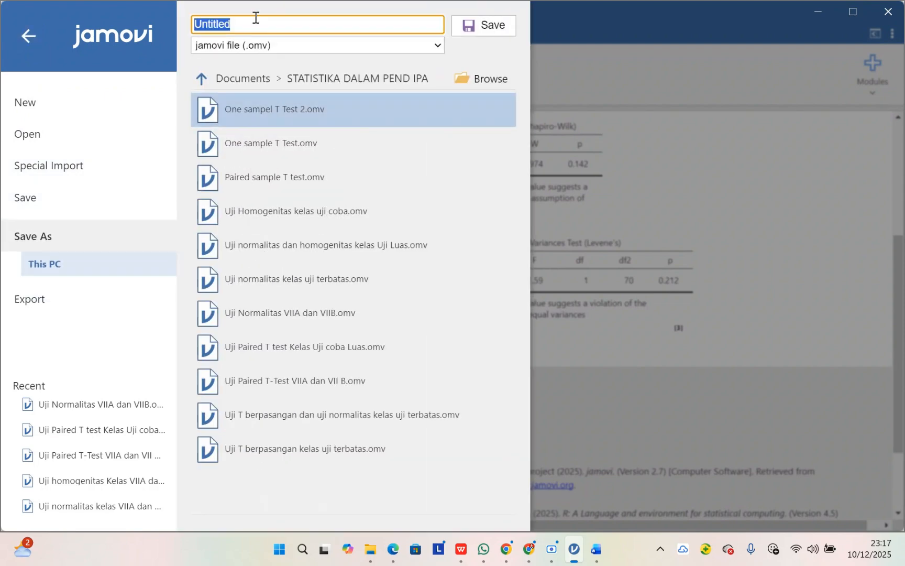
pyautogui.write('Uji ')
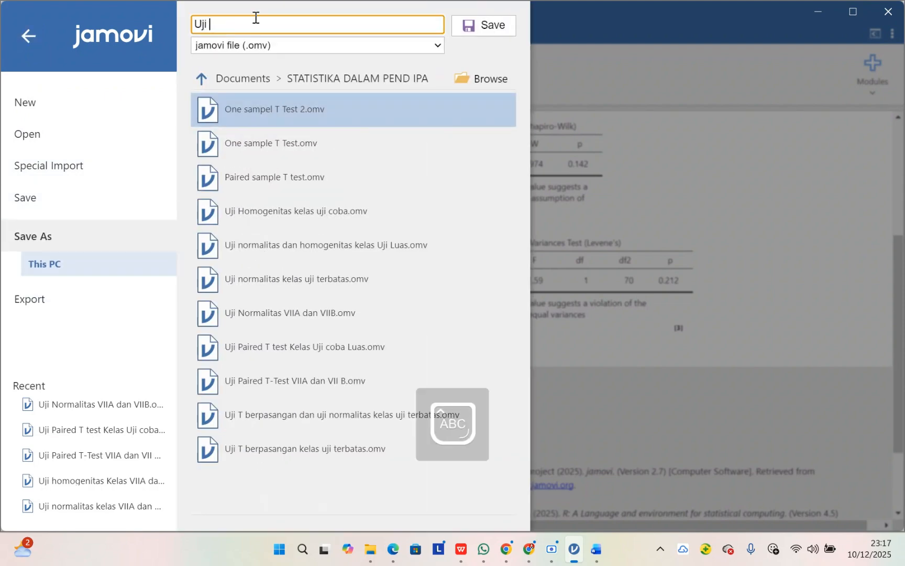
pyautogui.write('Homogne')
pyautogui.press('BackSpace')
pyautogui.press('BackSpace')
pyautogui.write('enitas')
pyautogui.press('capslock')
pyautogui.write('VIIS')
pyautogui.press('BackSpace')
pyautogui.write('A')
pyautogui.press('capslock')
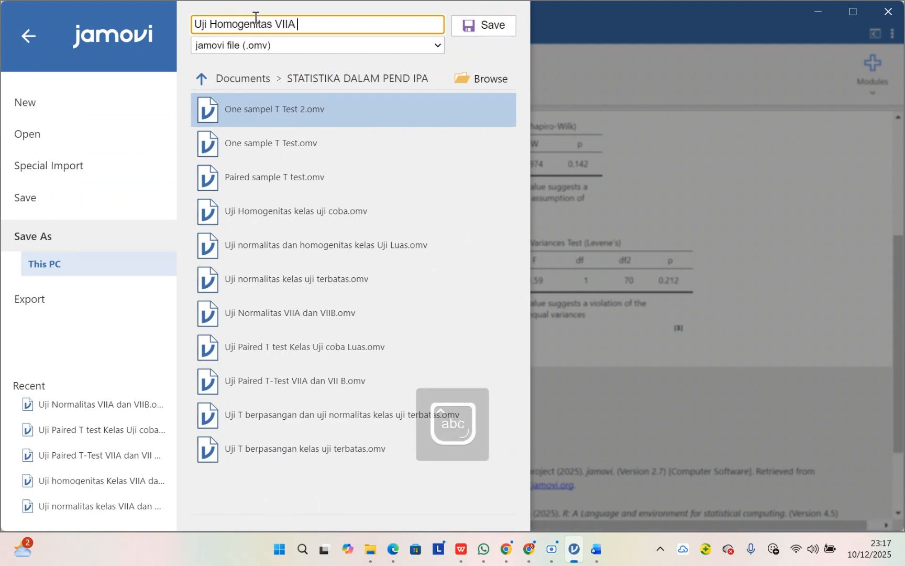
pyautogui.write('dan')
pyautogui.press('capslock')
pyautogui.write('VIIB')
pyautogui.press('capslock')
pyautogui.click(512, 26)
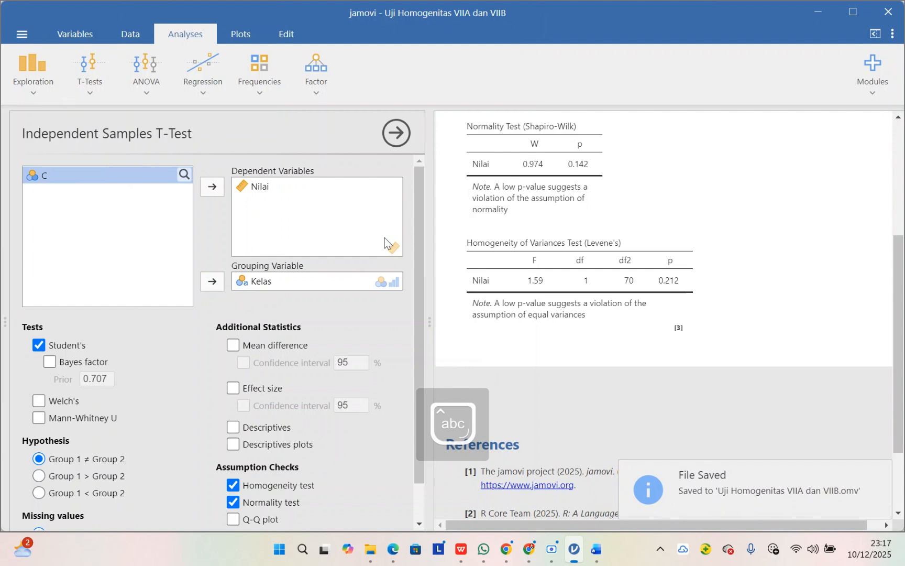
# Step: Close the t-test options to return to the data sheet, and create a new blank jamovi file
pyautogui.click(396, 133)
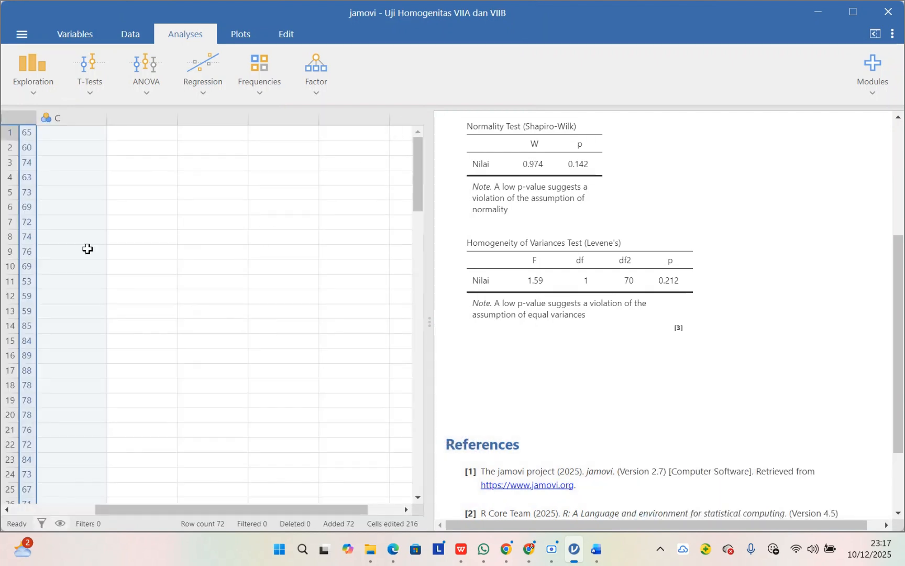
pyautogui.hscroll(-2, 36, 272)
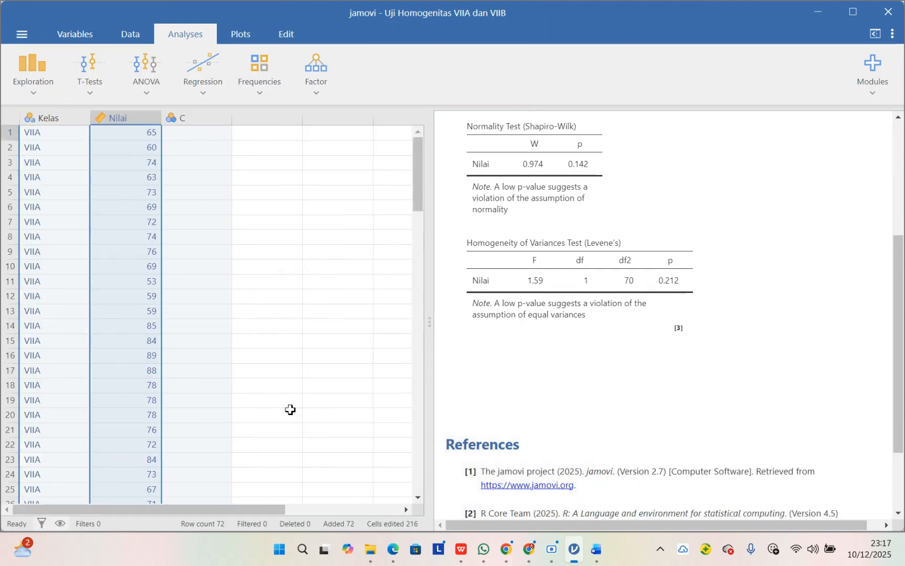
pyautogui.moveTo(599, 551)
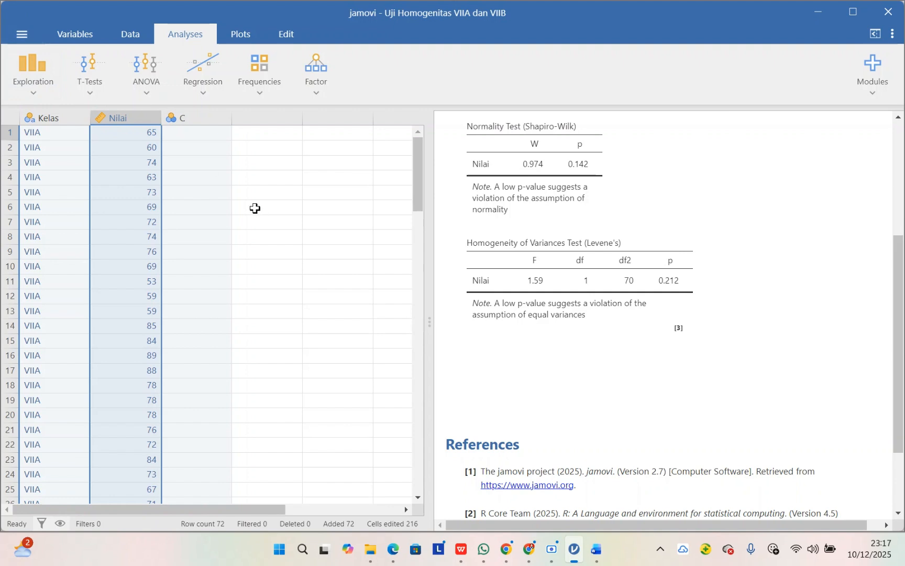
pyautogui.click(19, 35)
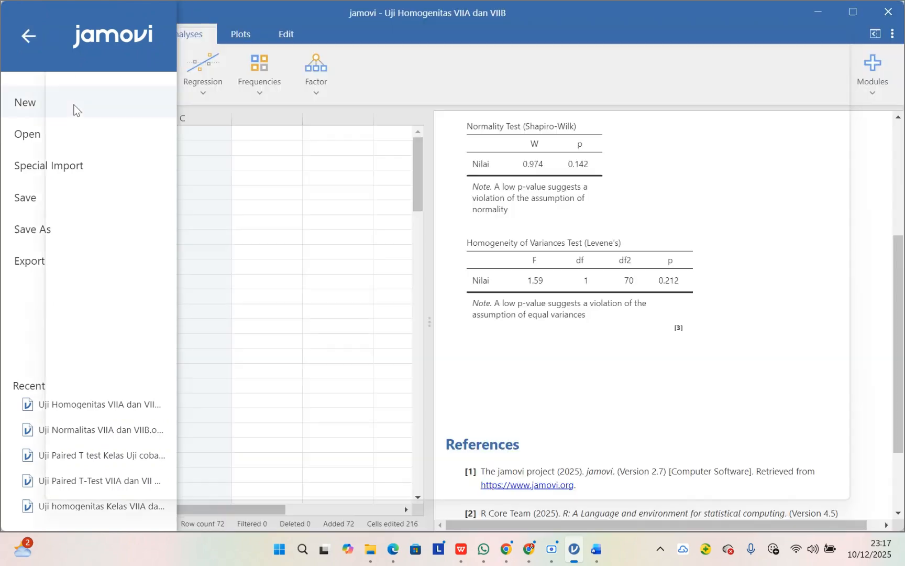
pyautogui.click(76, 109)
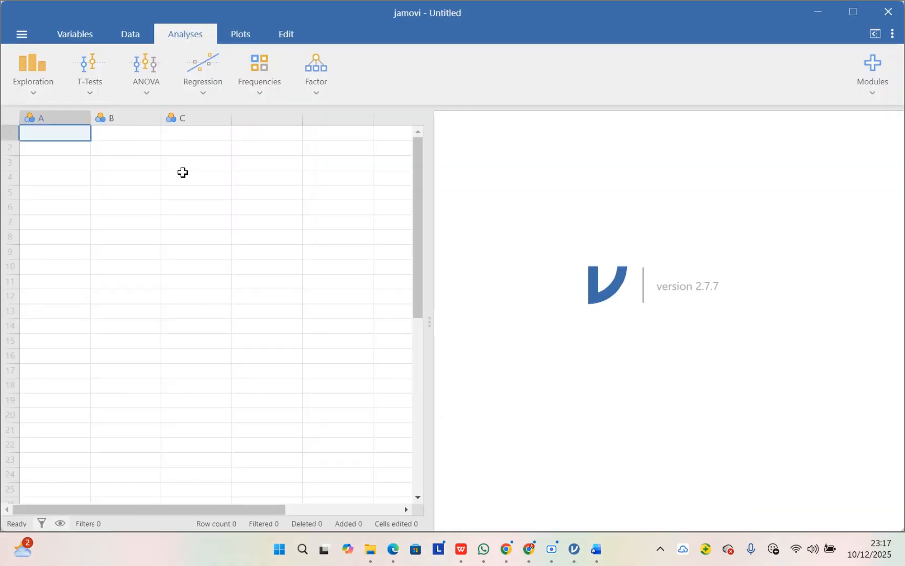
# Step: Copy the class VII A pretest and posttest scores from the Word table into the first two columns of the blank jamovi sheet
pyautogui.click(596, 549)
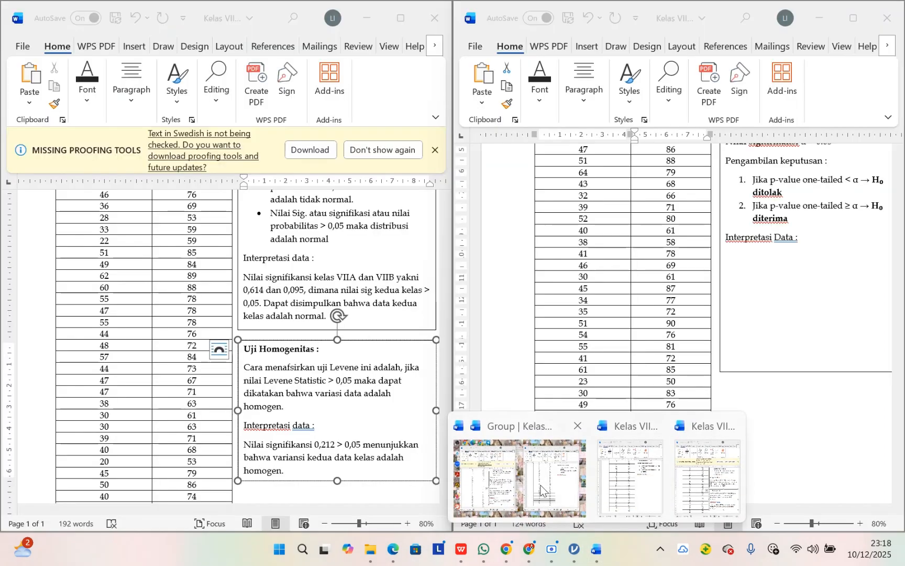
pyautogui.scroll(1, 332, 397)
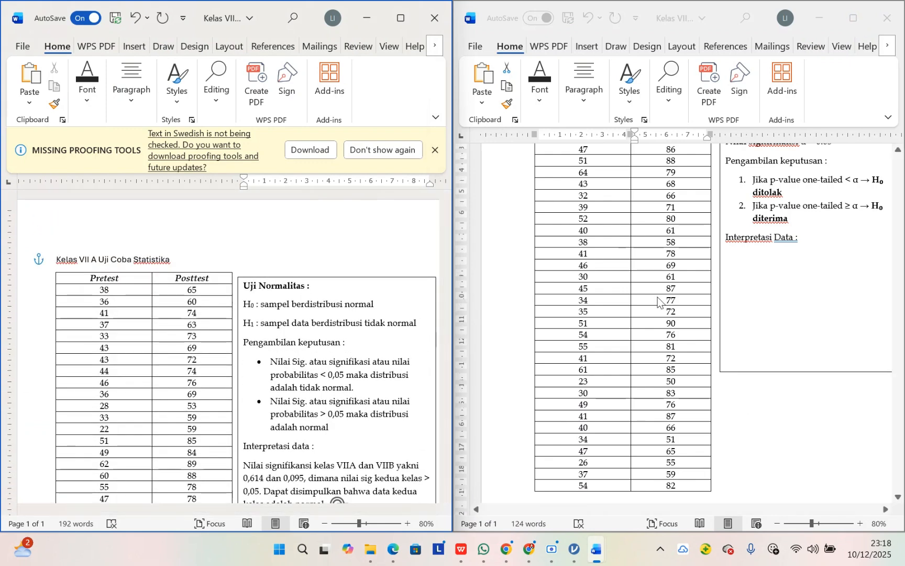
pyautogui.scroll(5, 661, 304)
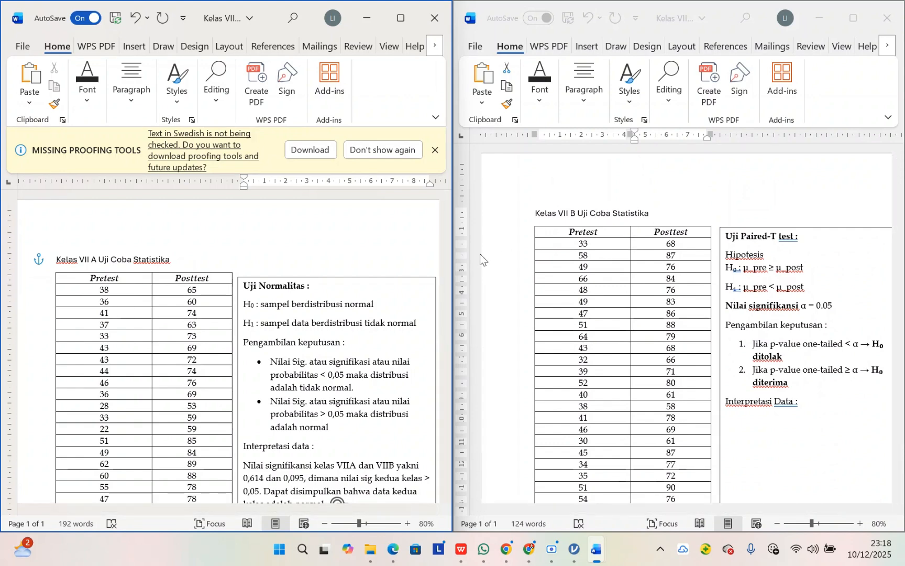
pyautogui.click(131, 292)
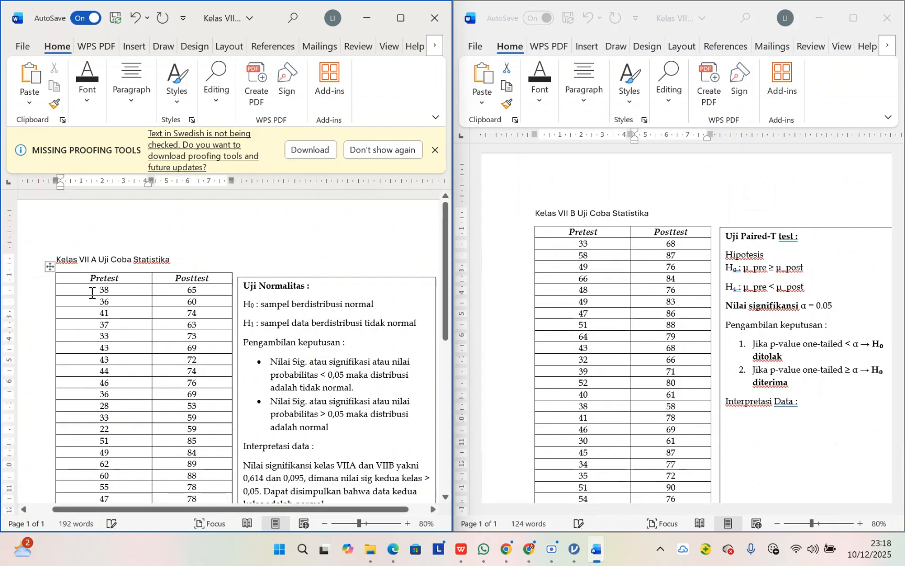
pyautogui.moveTo(92, 293); pyautogui.dragTo(195, 352)
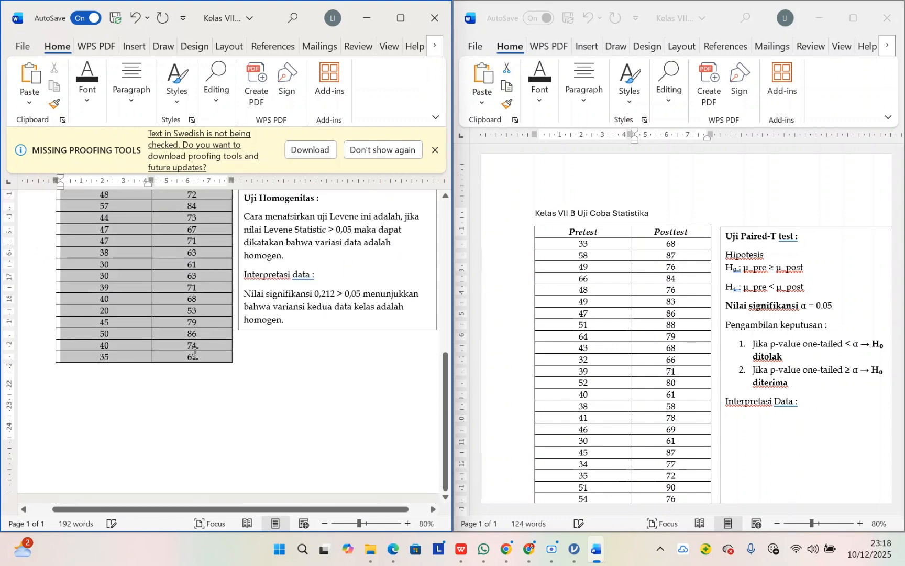
pyautogui.click(575, 556)
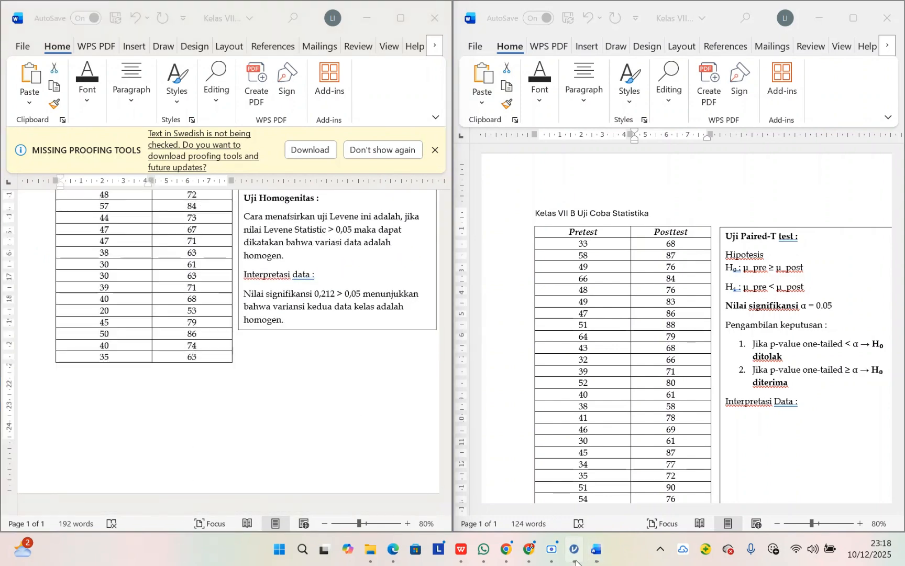
pyautogui.hotkey('ctrl', 'v')
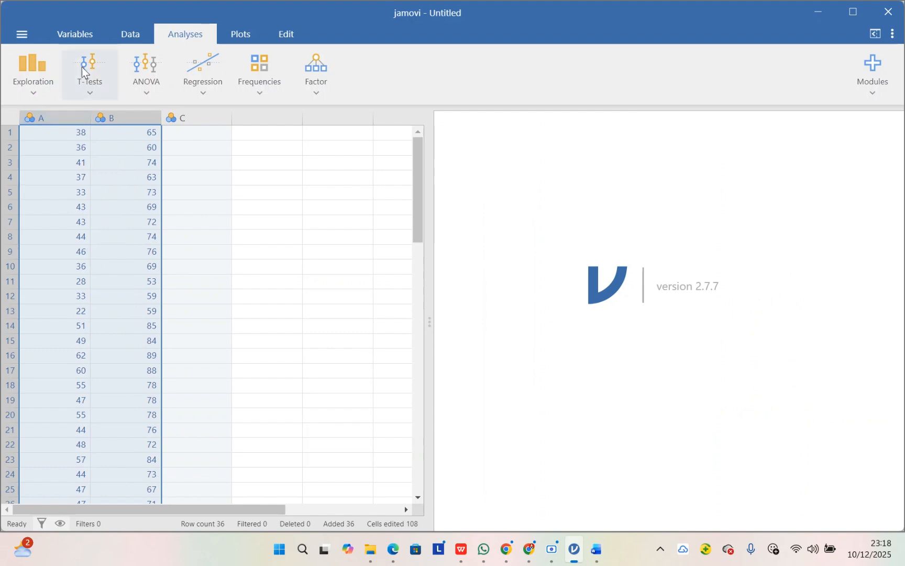
# Step: Rename variable A as "Prestest VIIA" and set its measure type to Continuous
pyautogui.click(67, 33)
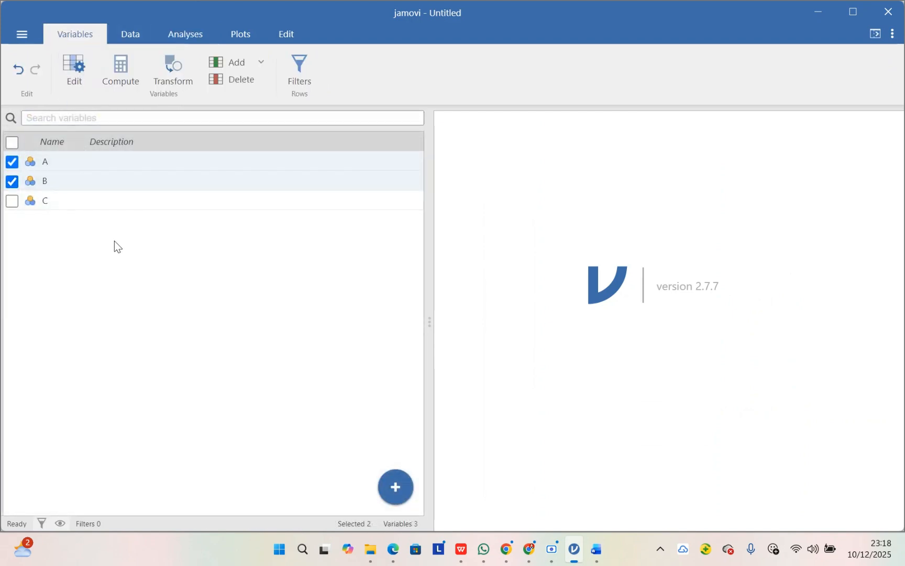
pyautogui.click(125, 34)
pyautogui.click(70, 35)
pyautogui.click(127, 34)
pyautogui.click(85, 233)
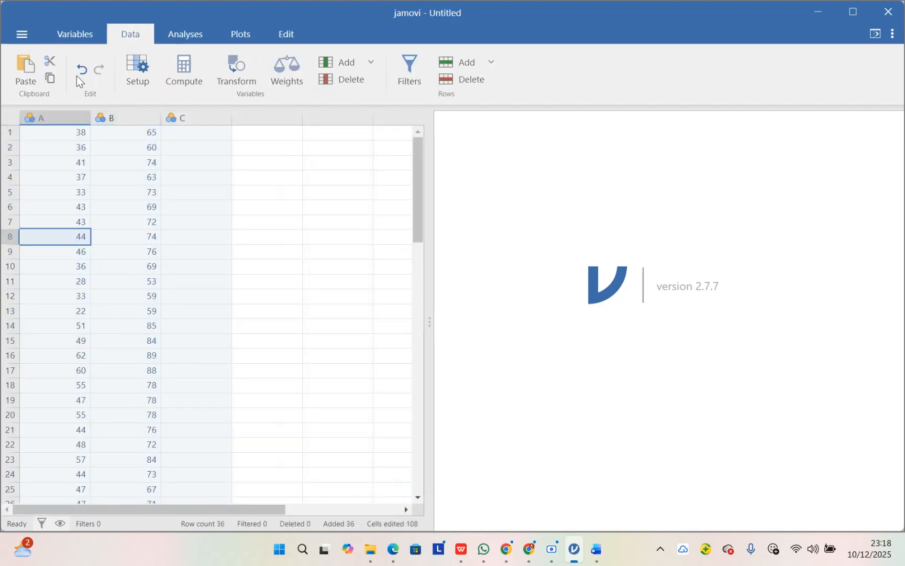
pyautogui.click(71, 38)
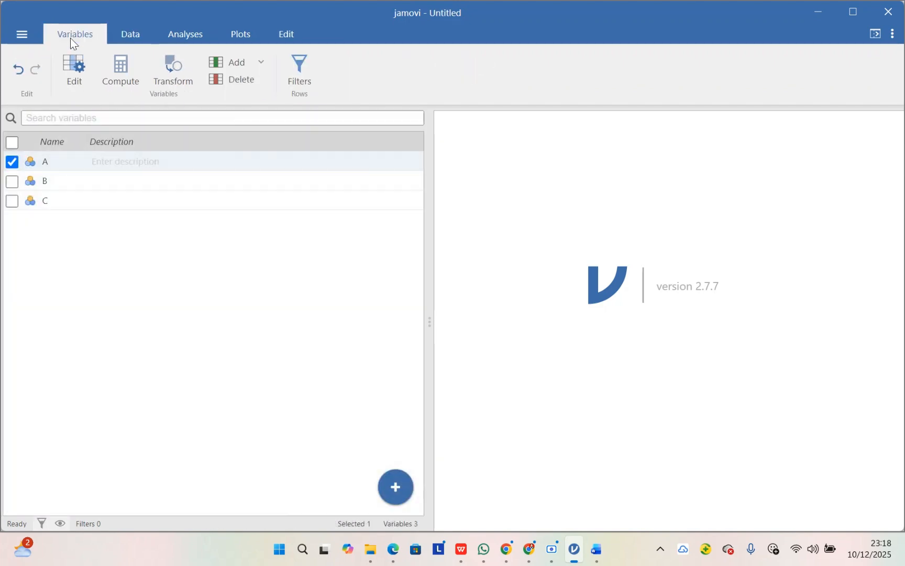
pyautogui.click(68, 66)
pyautogui.write('P')
pyautogui.press('capslock')
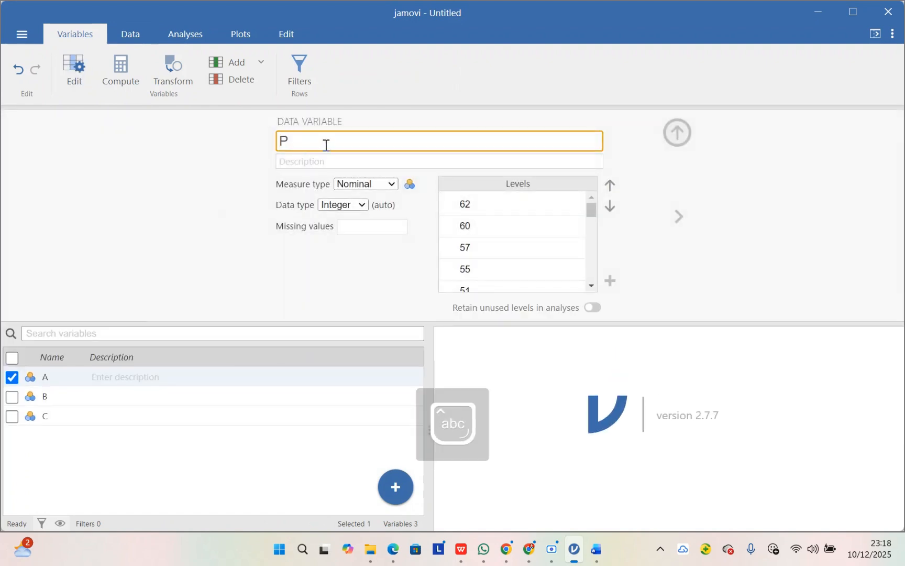
pyautogui.write('restest')
pyautogui.press('capslock')
pyautogui.write('VIIA')
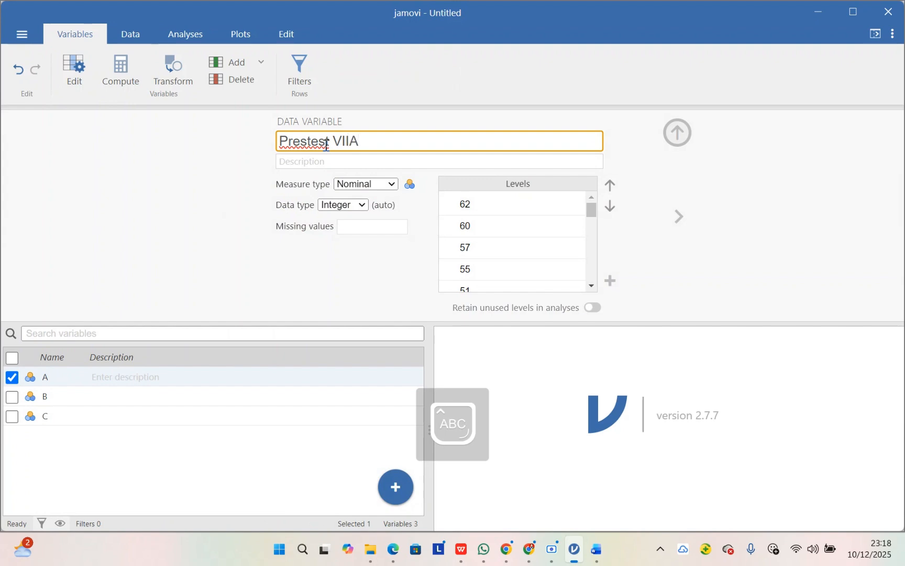
pyautogui.click(392, 185)
pyautogui.click(396, 234)
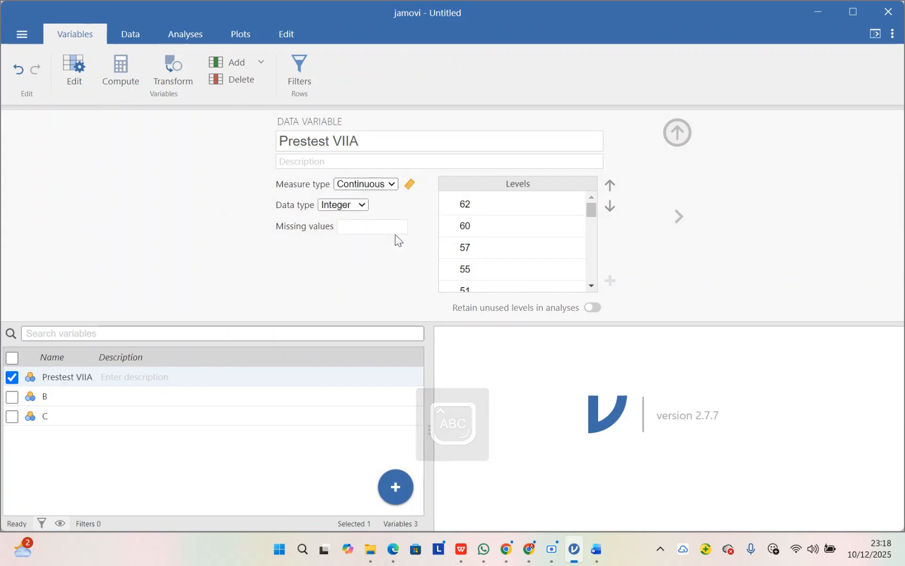
# Step: Rename variable B as "Posttest VIIA", set its measure type to Continuous, and close the variable editor
pyautogui.click(30, 399)
pyautogui.click(300, 131)
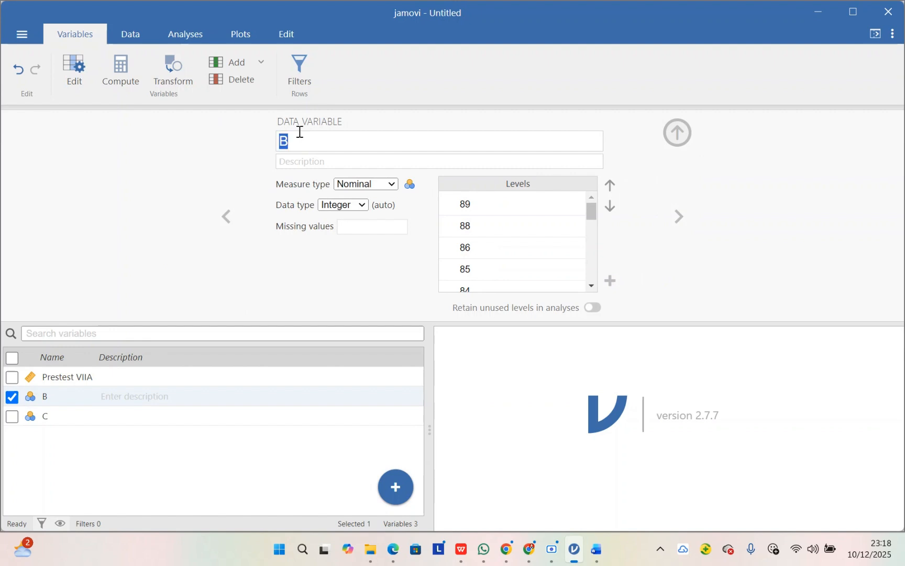
pyautogui.write('Pos')
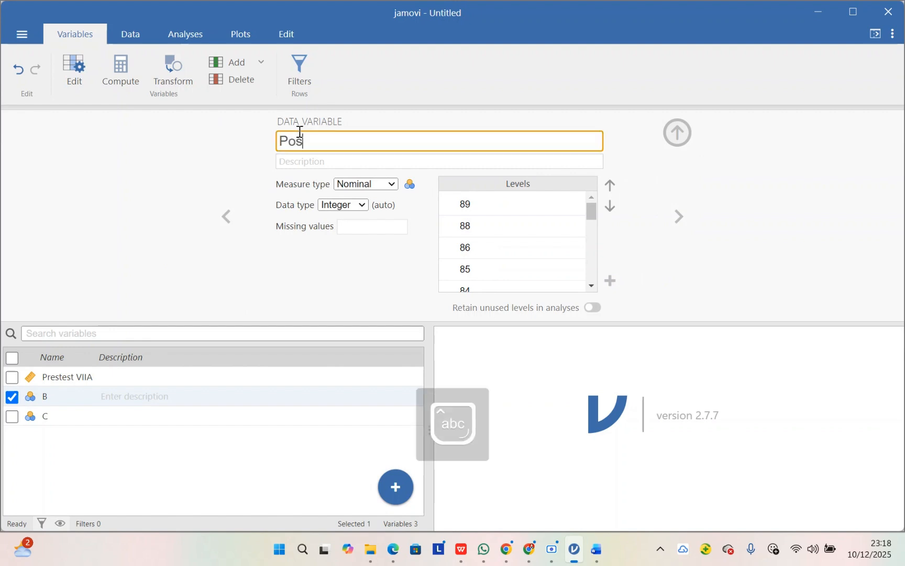
pyautogui.write('ttest')
pyautogui.press('capslock')
pyautogui.write('VIIB')
pyautogui.press('BackSpace')
pyautogui.write('A')
pyautogui.click(374, 184)
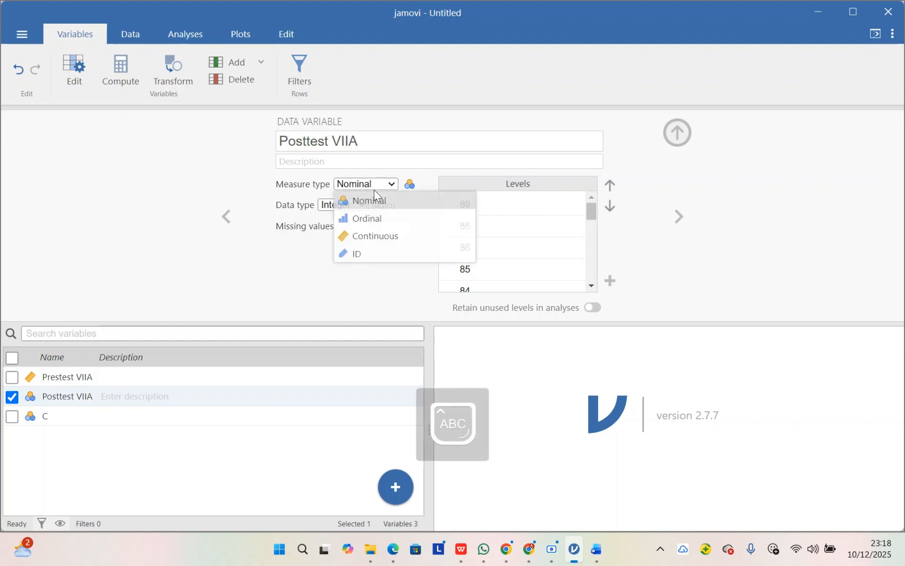
pyautogui.click(388, 234)
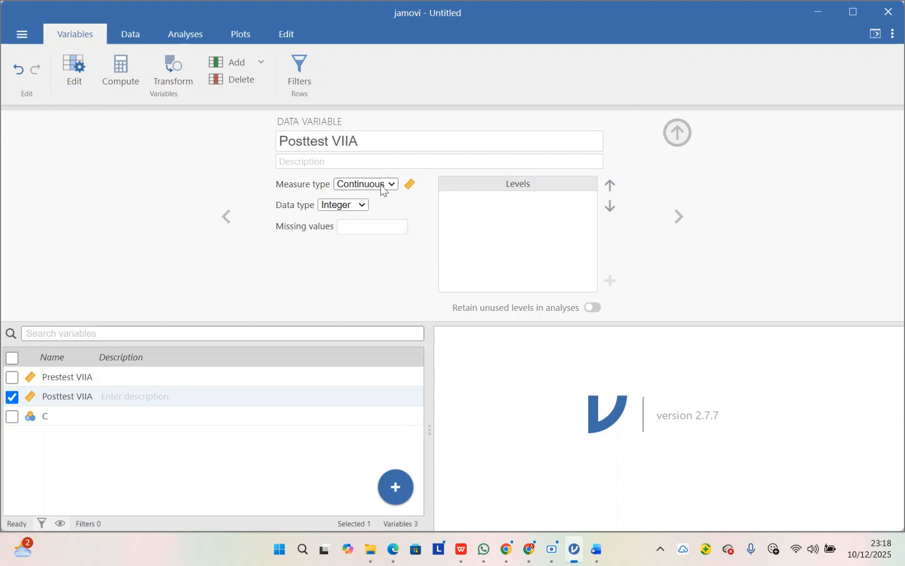
pyautogui.click(680, 133)
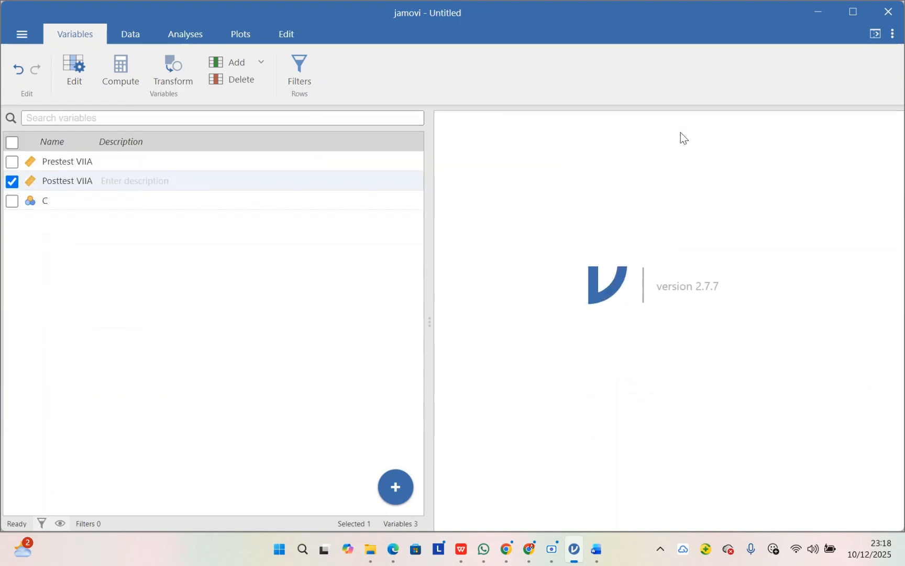
# Step: Copy the class VII B pretest and posttest scores from Word into the jamovi data sheet, starting at the first row of column C
pyautogui.click(141, 36)
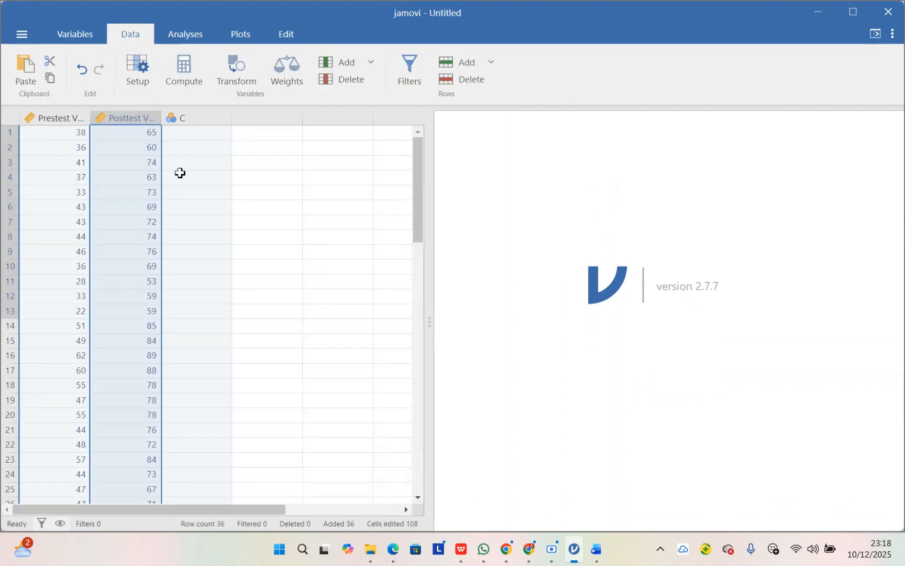
pyautogui.click(194, 134)
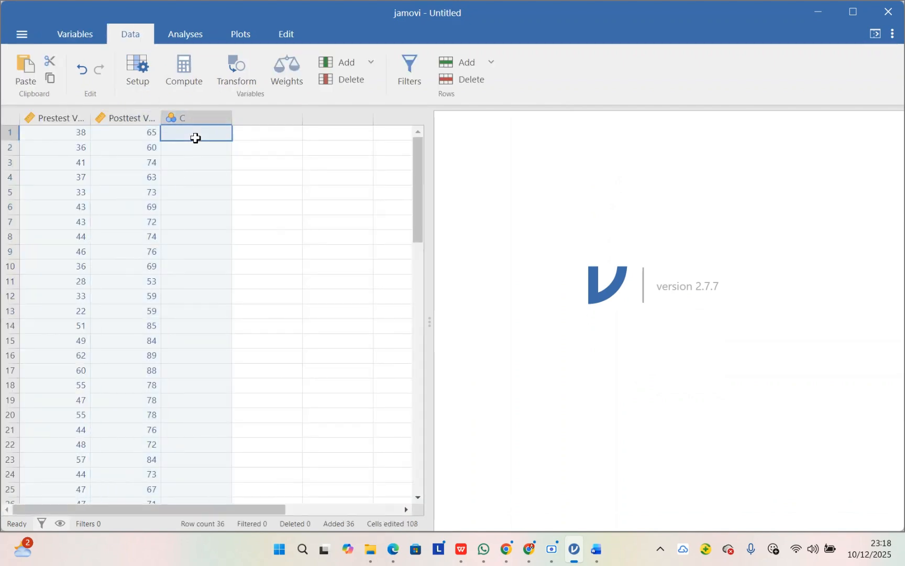
pyautogui.moveTo(596, 550)
pyautogui.click(578, 509)
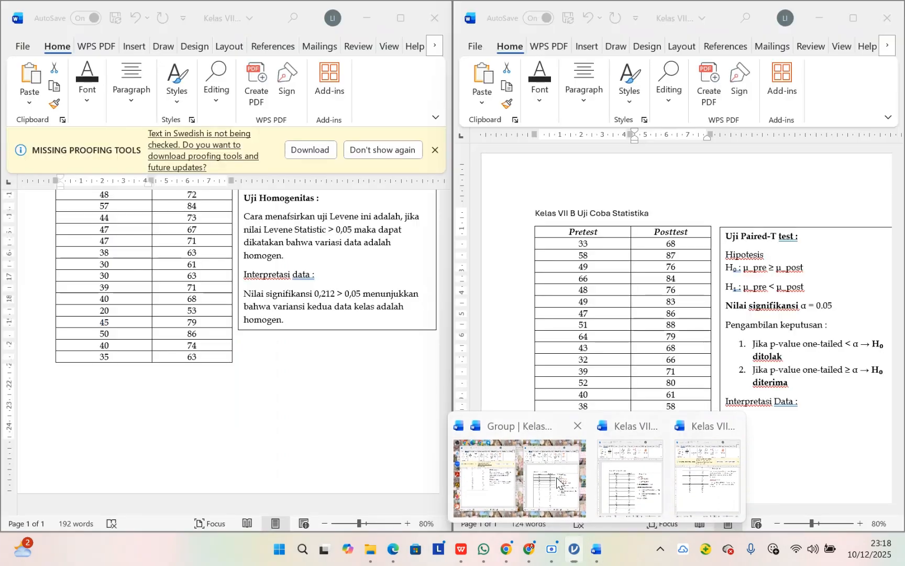
pyautogui.keyDown('shift'); pyautogui.click(554, 244); pyautogui.keyUp('shift')
pyautogui.hotkey('ctrl', 'c')
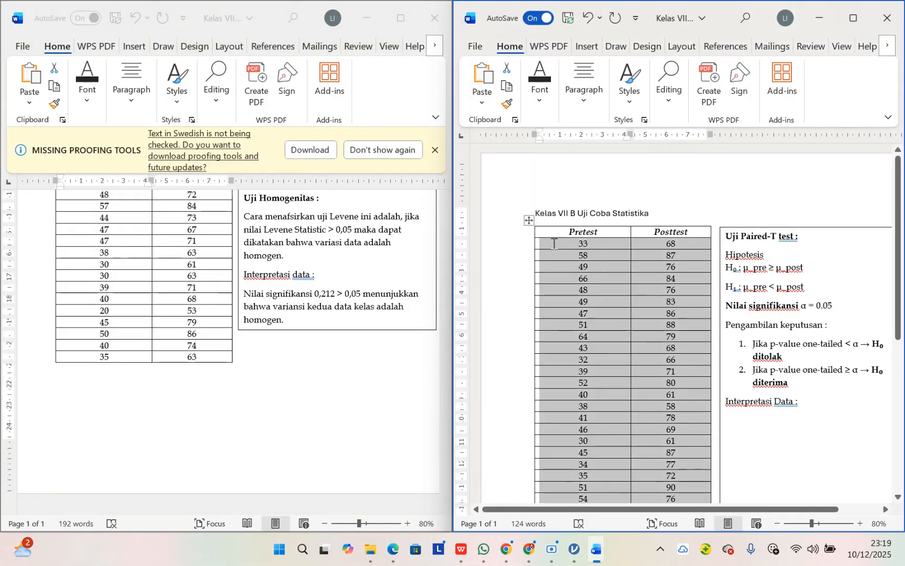
pyautogui.scroll(-3, 672, 303)
pyautogui.scroll(-5, 673, 299)
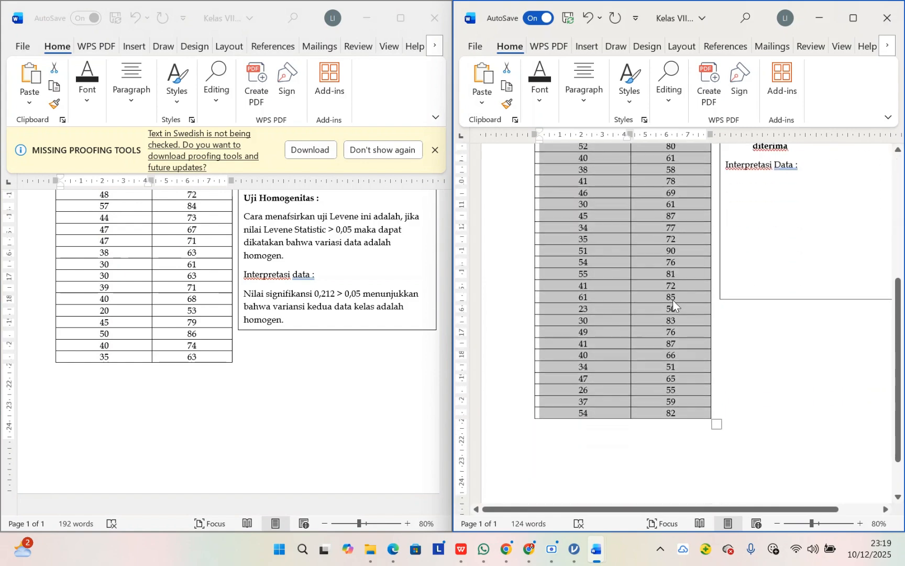
pyautogui.click(574, 549)
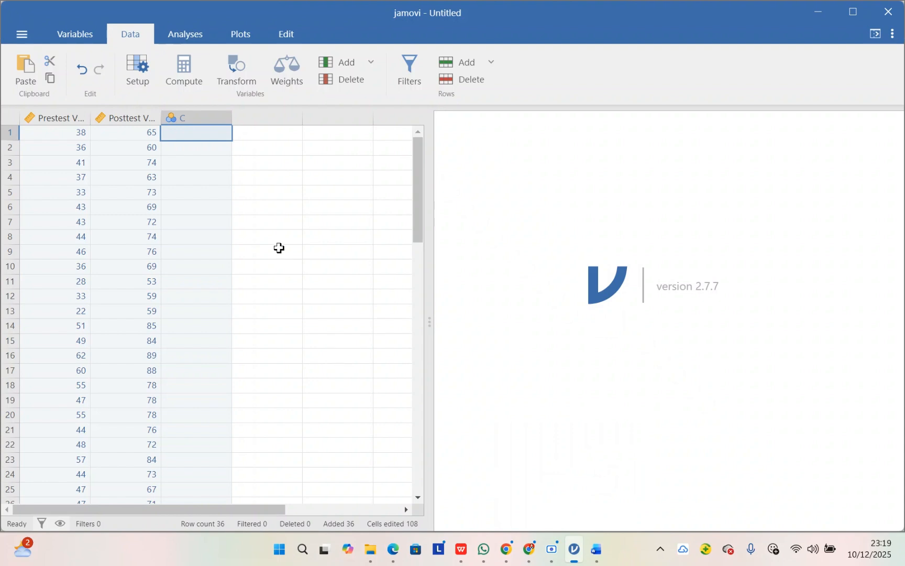
pyautogui.hotkey('ctrl', 'v')
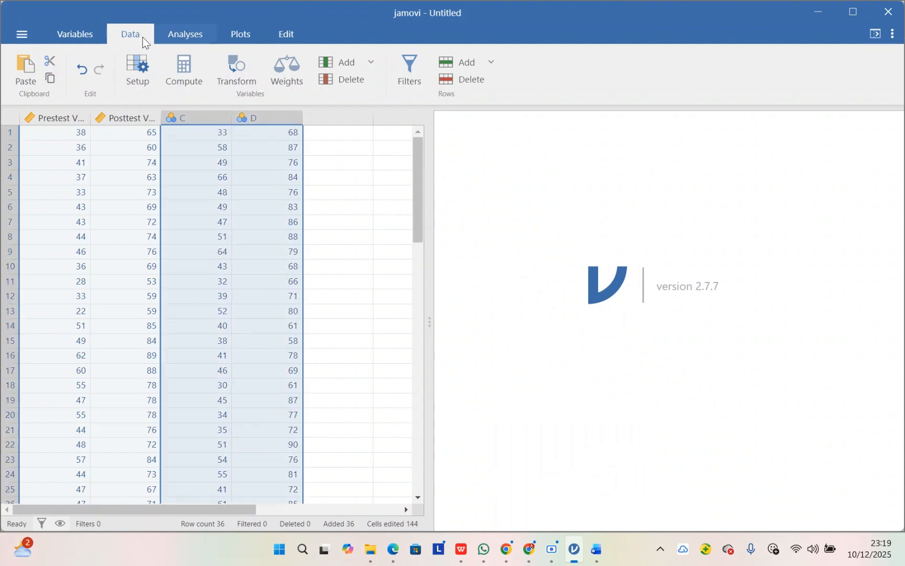
# Step: Rename variable C as "Pretest VIIB" and set its measure type to Continuous
pyautogui.click(87, 32)
pyautogui.click(131, 40)
pyautogui.click(236, 162)
pyautogui.click(68, 32)
pyautogui.click(74, 70)
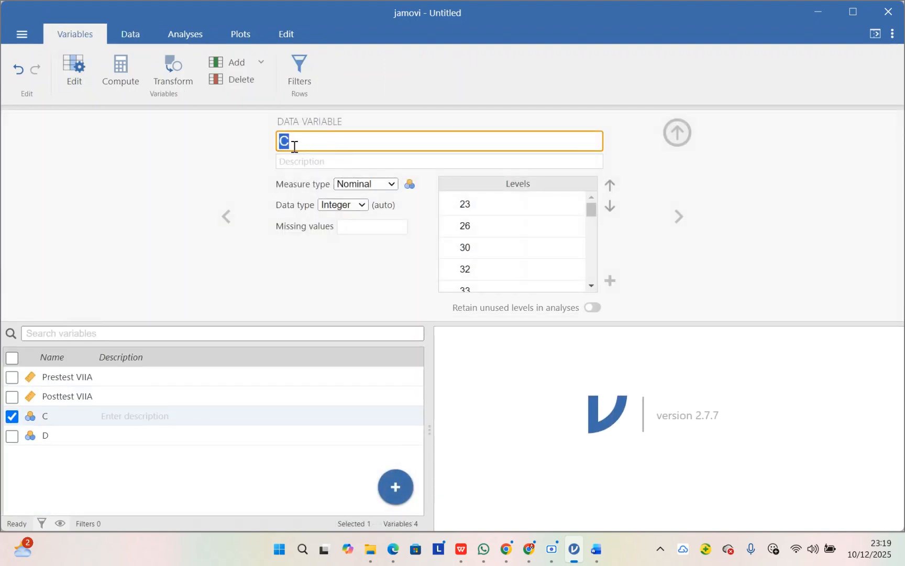
pyautogui.write('Prete')
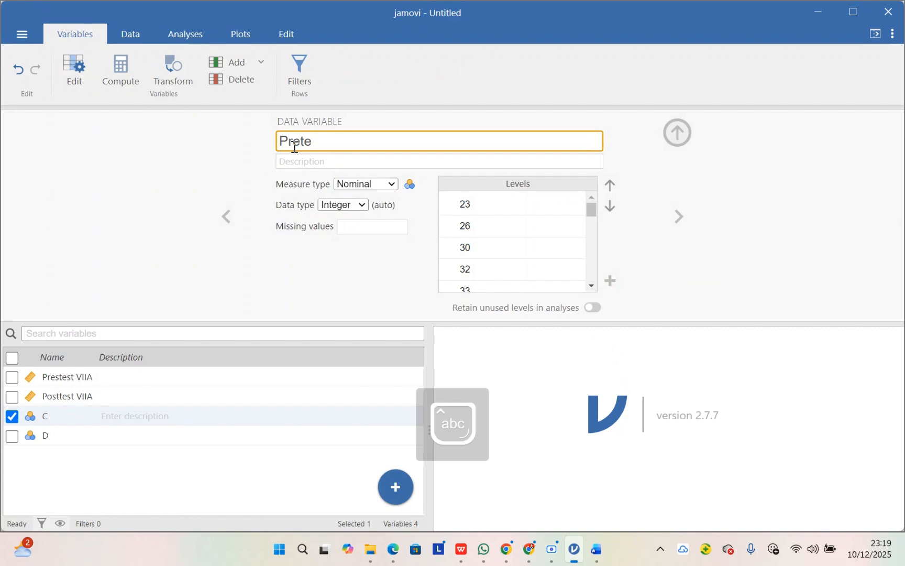
pyautogui.write('st')
pyautogui.press('capslock')
pyautogui.write('VIIB')
pyautogui.click(373, 183)
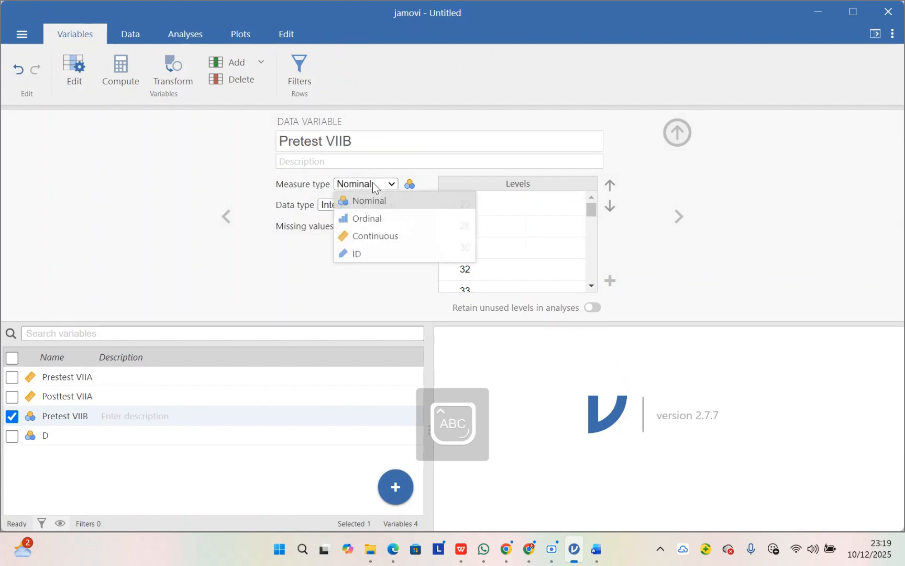
pyautogui.click(385, 240)
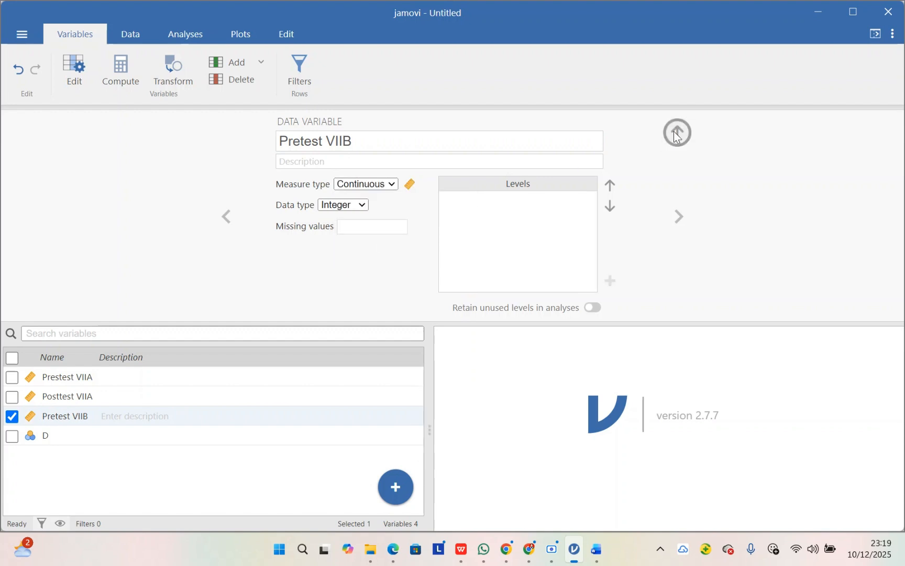
# Step: Rename variable D as "Posttest VIIB", set its measure type to Continuous, and return to the data sheet
pyautogui.click(189, 437)
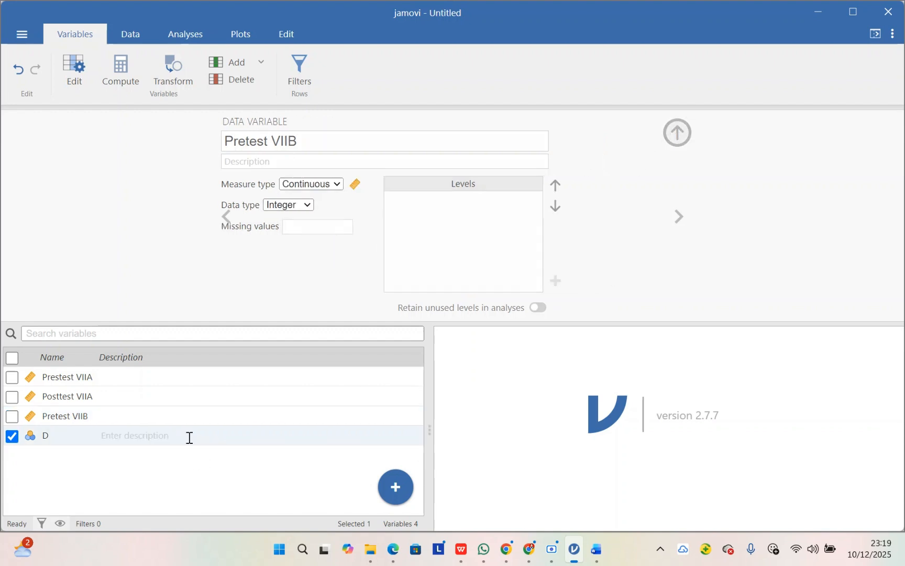
pyautogui.click(318, 147)
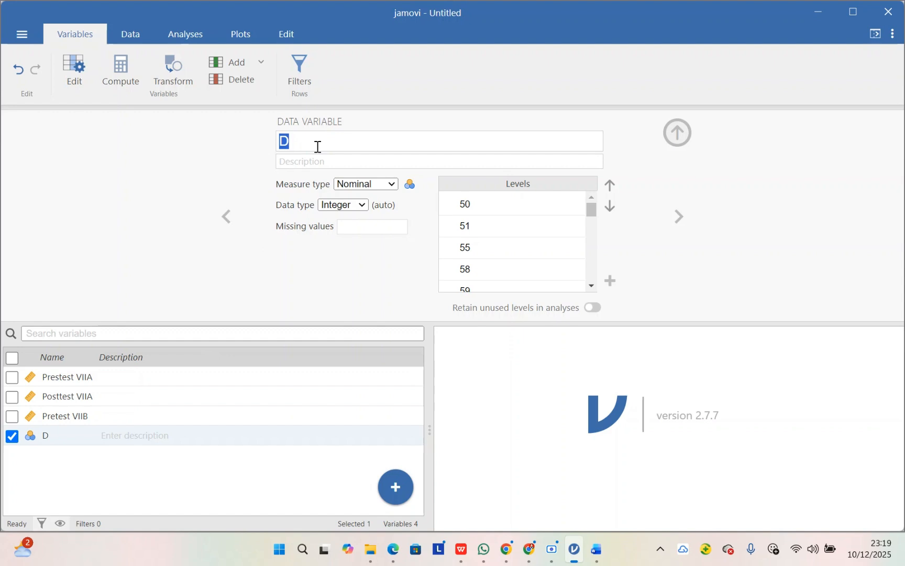
pyautogui.write('Postte')
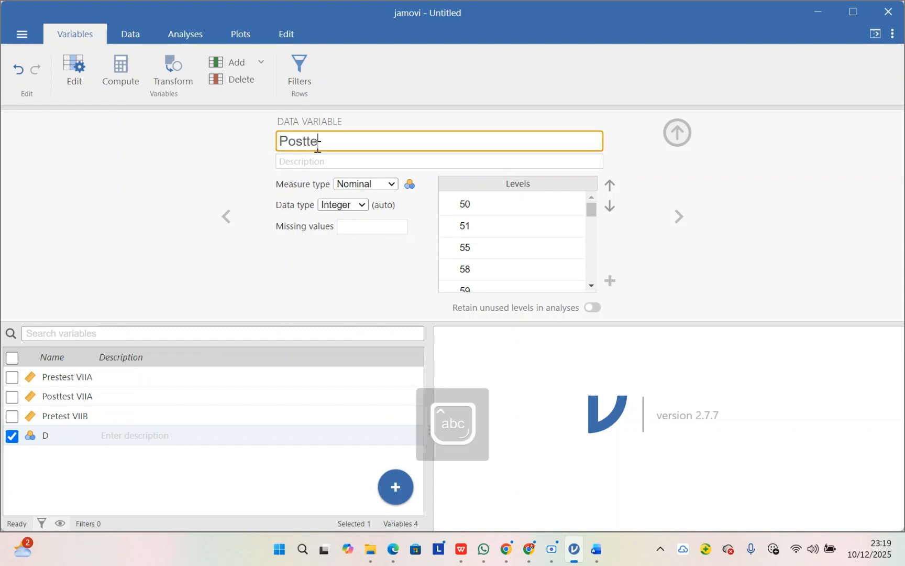
pyautogui.write('st')
pyautogui.press('capslock')
pyautogui.write('VIIB')
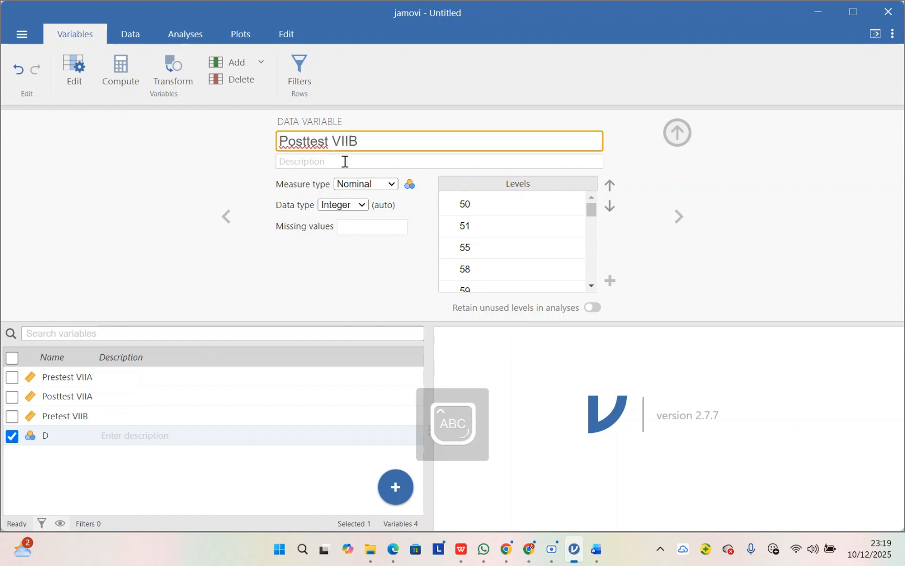
pyautogui.click(392, 184)
pyautogui.click(383, 233)
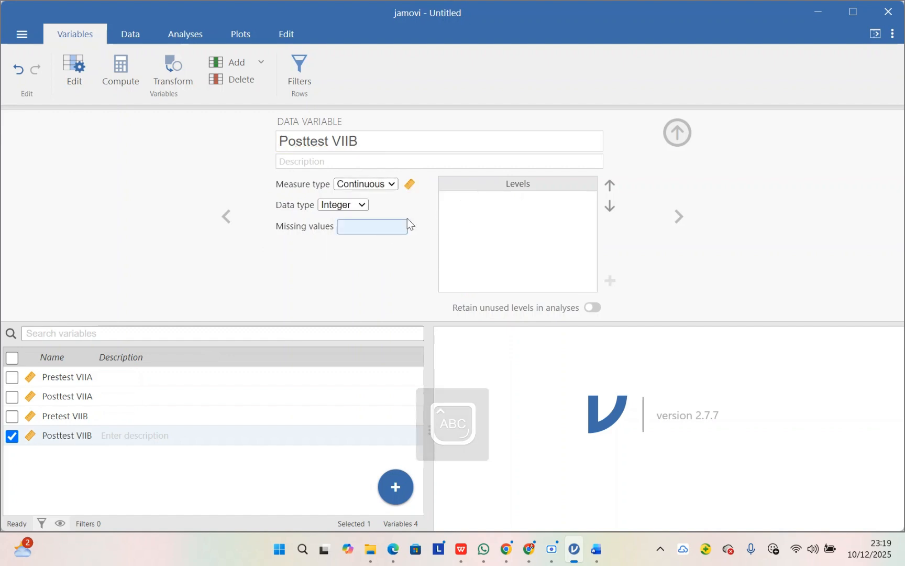
pyautogui.click(680, 132)
pyautogui.click(134, 36)
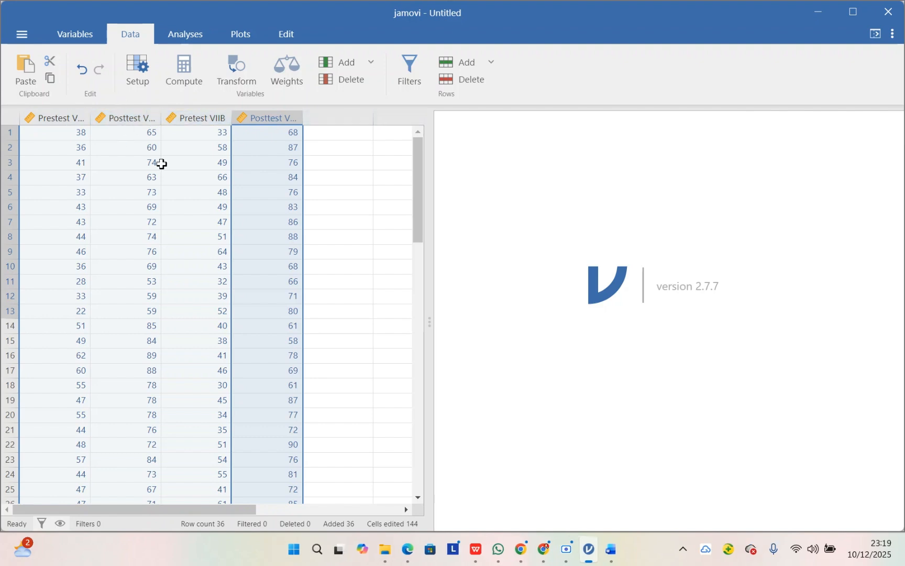
# Step: Set up a Paired Samples T-Test that pairs Prestest VIIA with Posttest VIIA and Pretest VIIB with Posttest VIIB
pyautogui.click(186, 36)
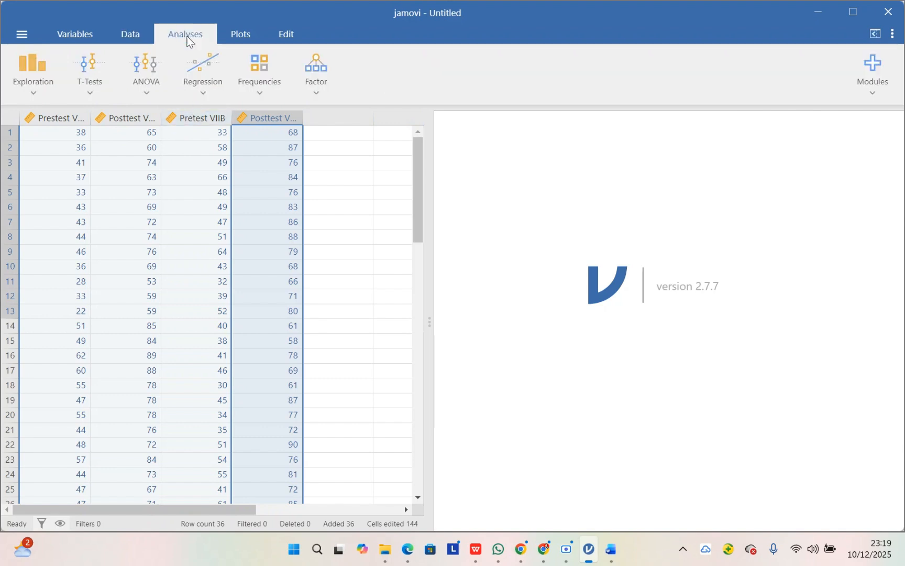
pyautogui.click(90, 96)
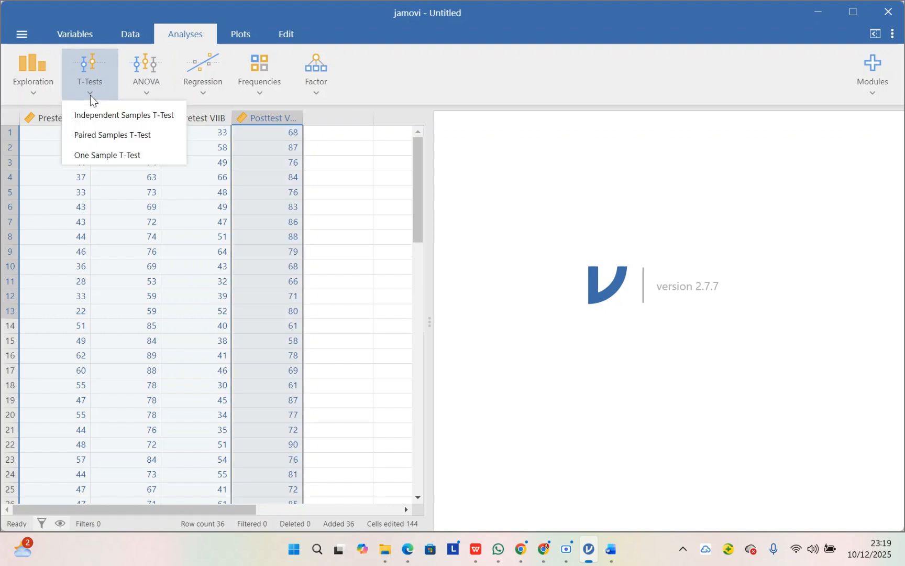
pyautogui.click(147, 139)
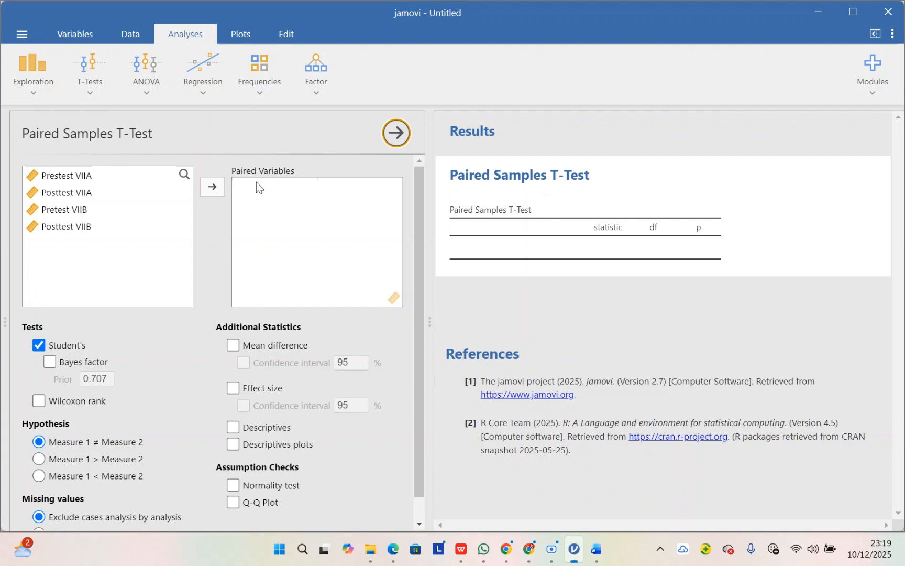
pyautogui.click(86, 178)
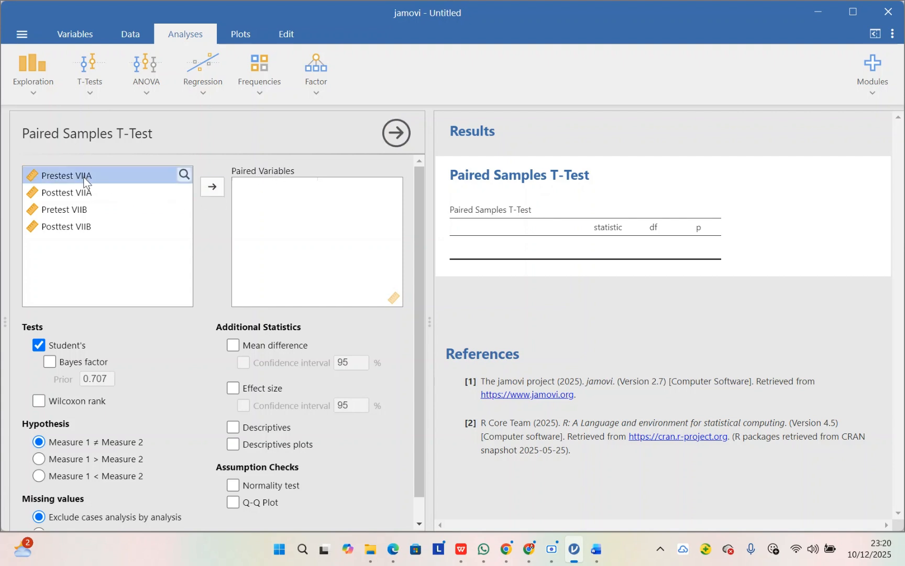
pyautogui.click(216, 190)
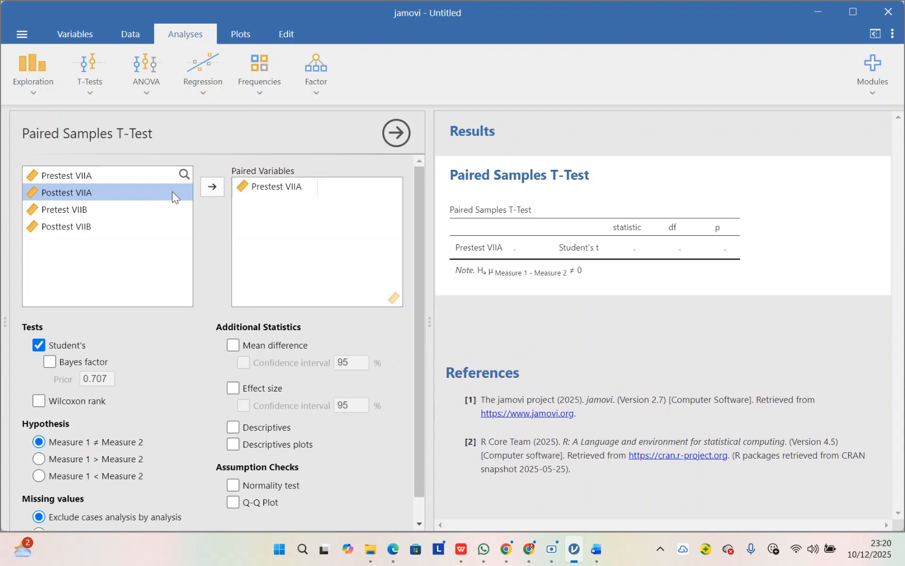
pyautogui.click(211, 186)
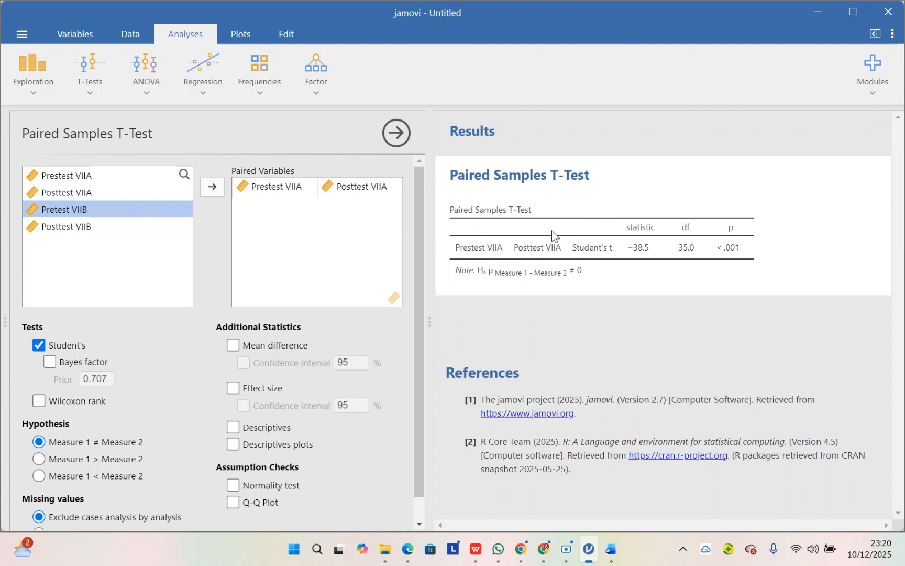
pyautogui.click(212, 186)
pyautogui.click(212, 186)
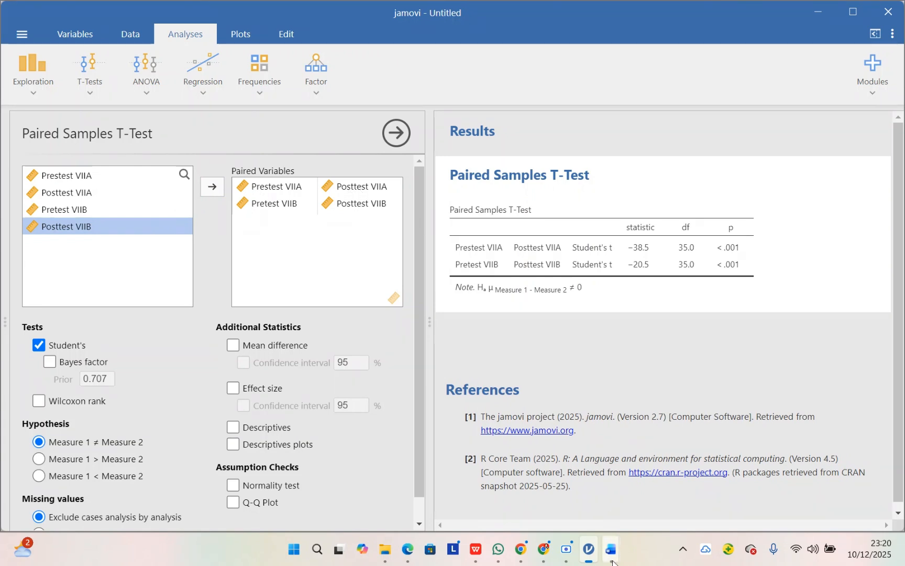
# Step: Switch to the class VII B document in Word and review the paired t-test hypotheses, significance level and decision rules
pyautogui.moveTo(611, 560)
pyautogui.click(587, 474)
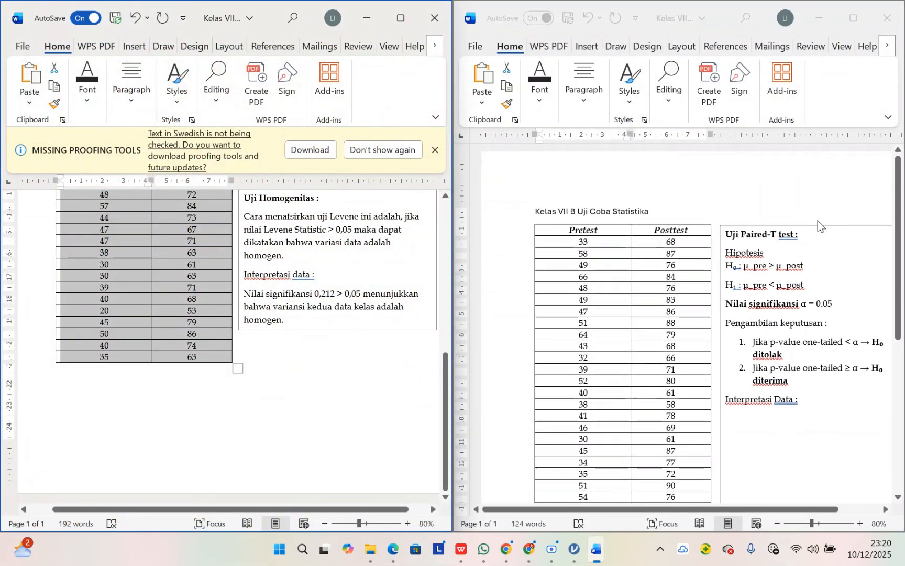
pyautogui.scroll(-2, 817, 221)
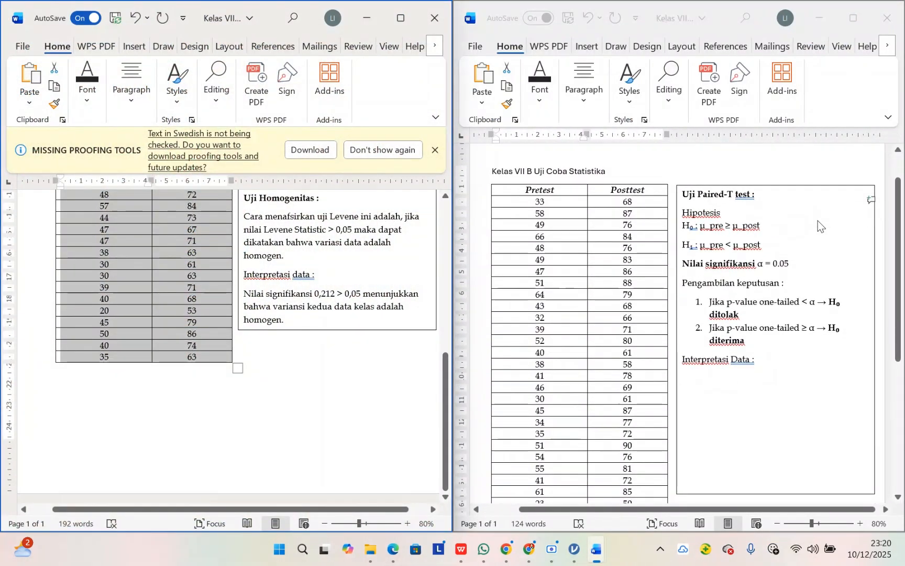
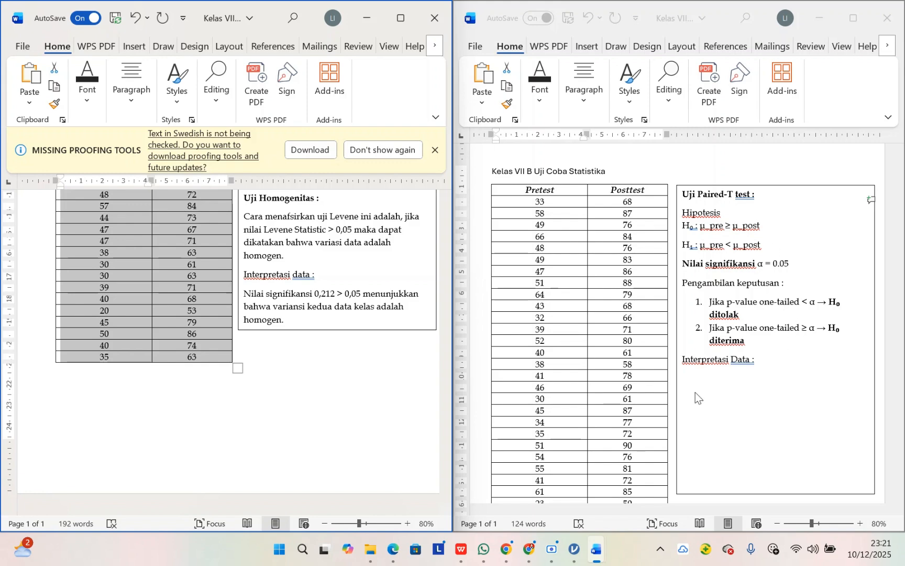
# Step: In jamovi, set the paired t-test hypothesis to Measure 1 < Measure 2, enable the normality test, and review the results
pyautogui.moveTo(594, 556)
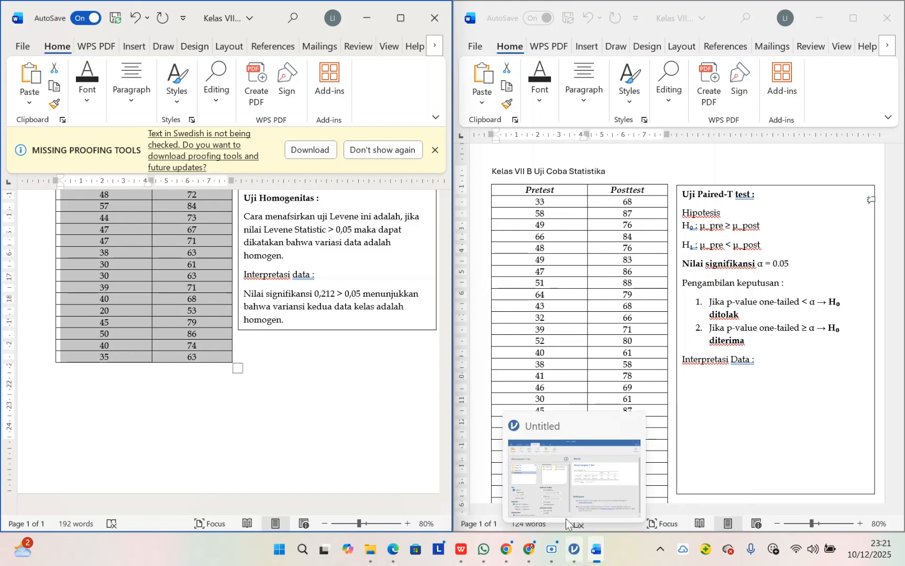
pyautogui.click(556, 497)
pyautogui.scroll(-1, 80, 425)
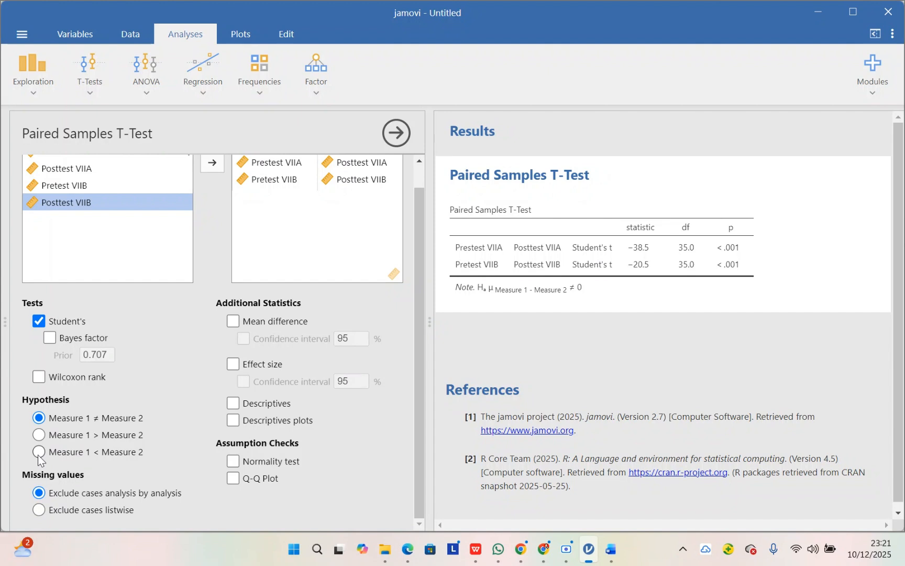
pyautogui.click(38, 453)
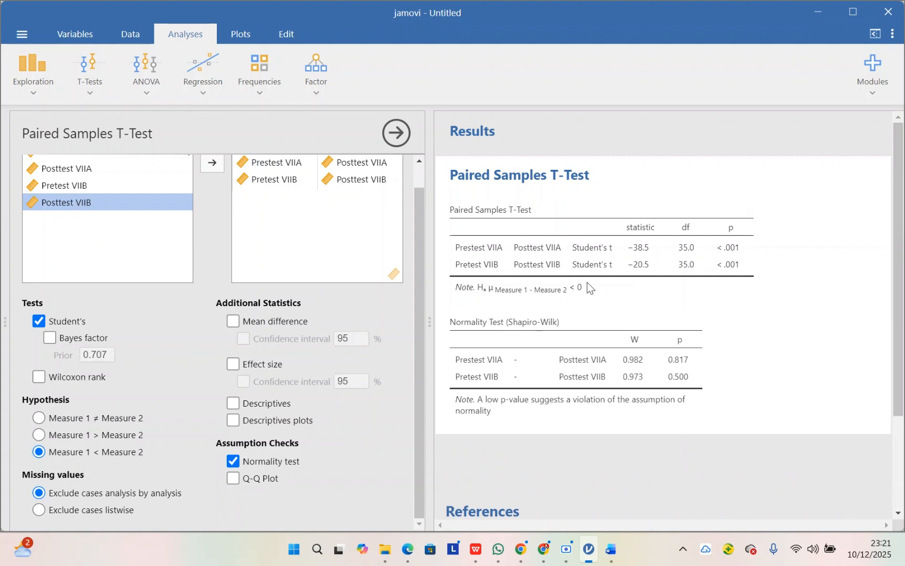
pyautogui.scroll(-1, 512, 338)
pyautogui.scroll(1, 512, 338)
pyautogui.moveTo(452, 176); pyautogui.dragTo(668, 262)
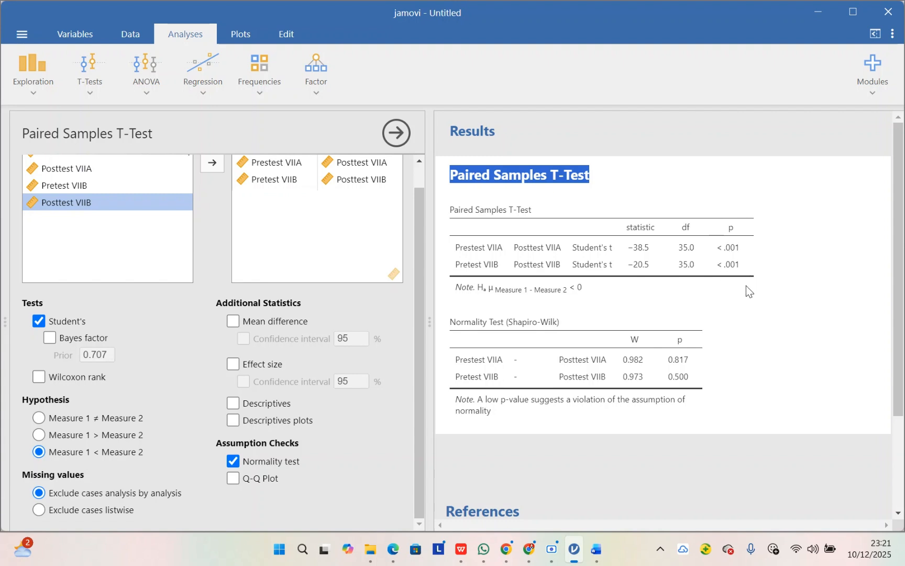
# Step: In the class VII B Word document, start a line under Interpretasi Data reading "Nilai sig (1-tailed) pada kedua kelas adalah"
pyautogui.moveTo(593, 562)
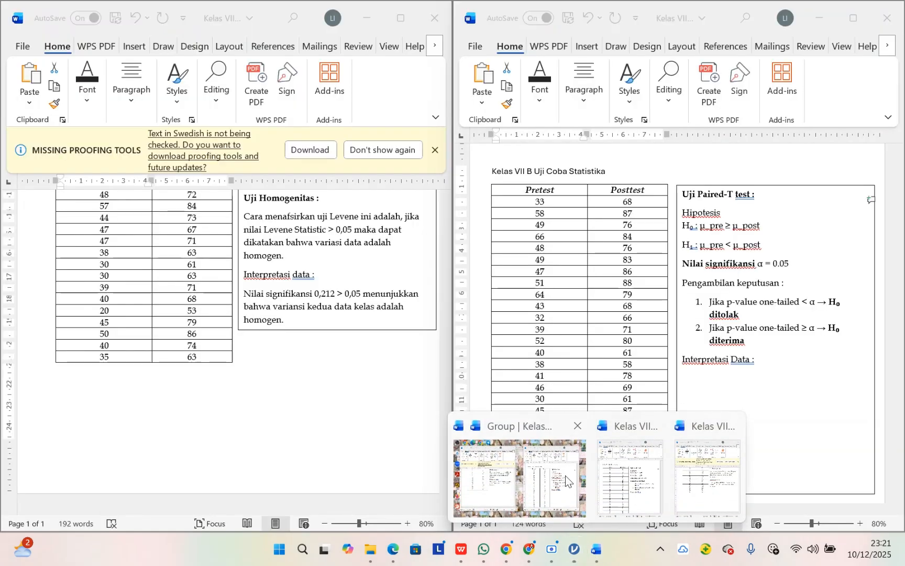
pyautogui.click(566, 475)
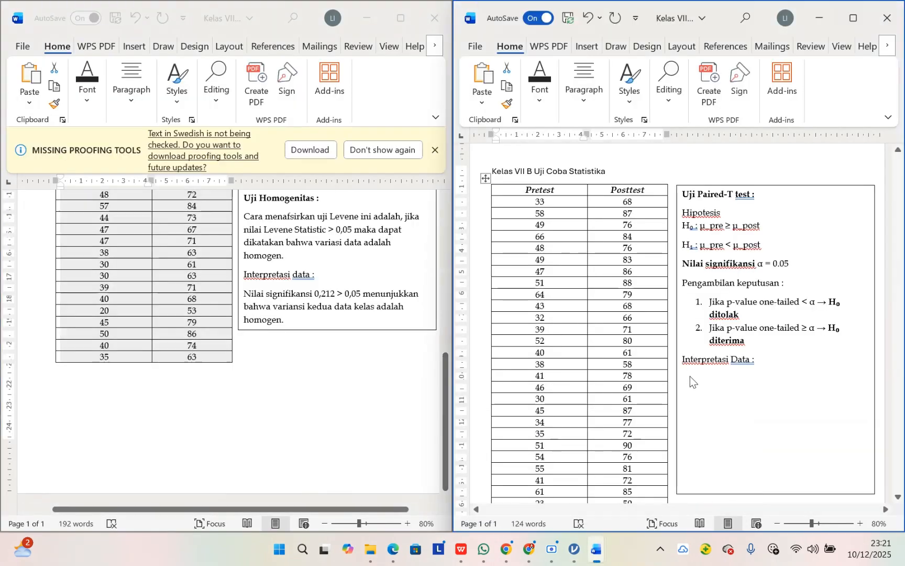
pyautogui.click(691, 376)
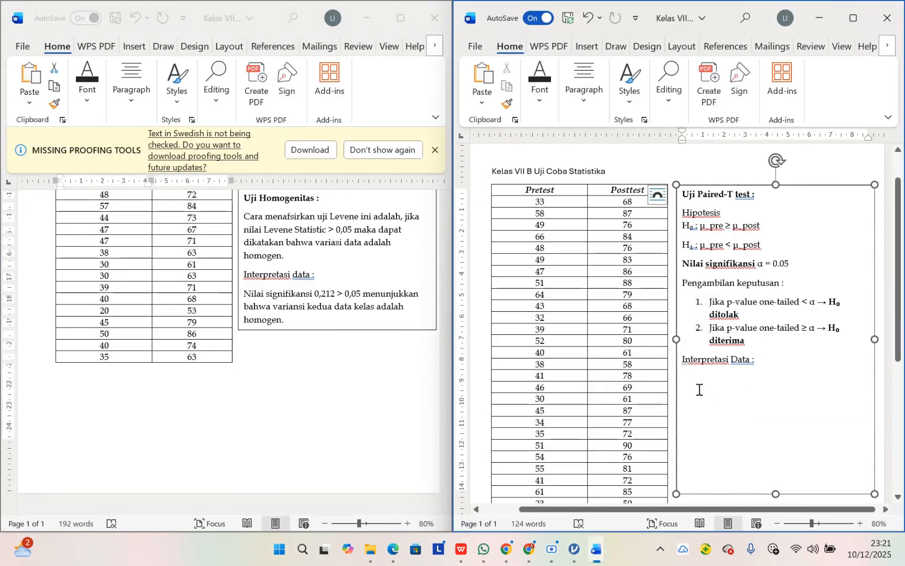
pyautogui.click(765, 365)
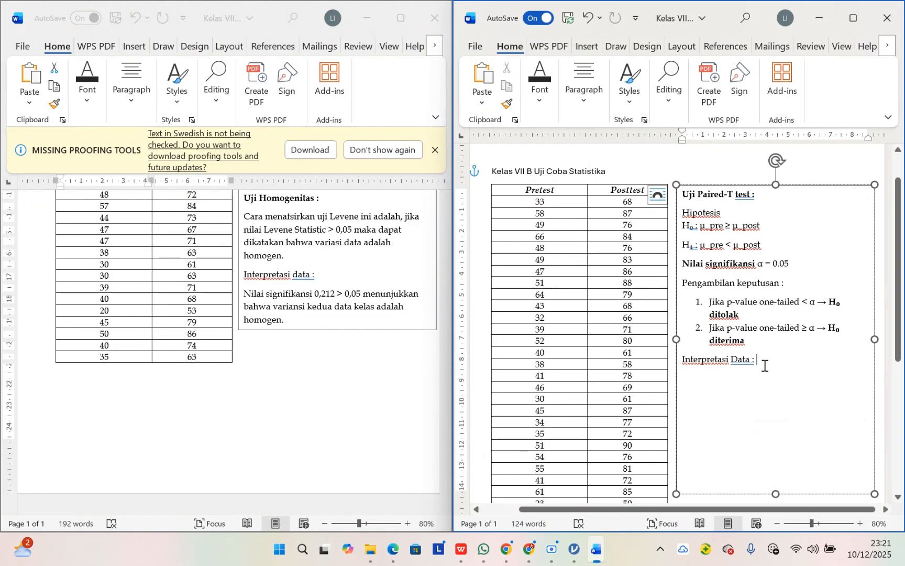
pyautogui.press('Return')
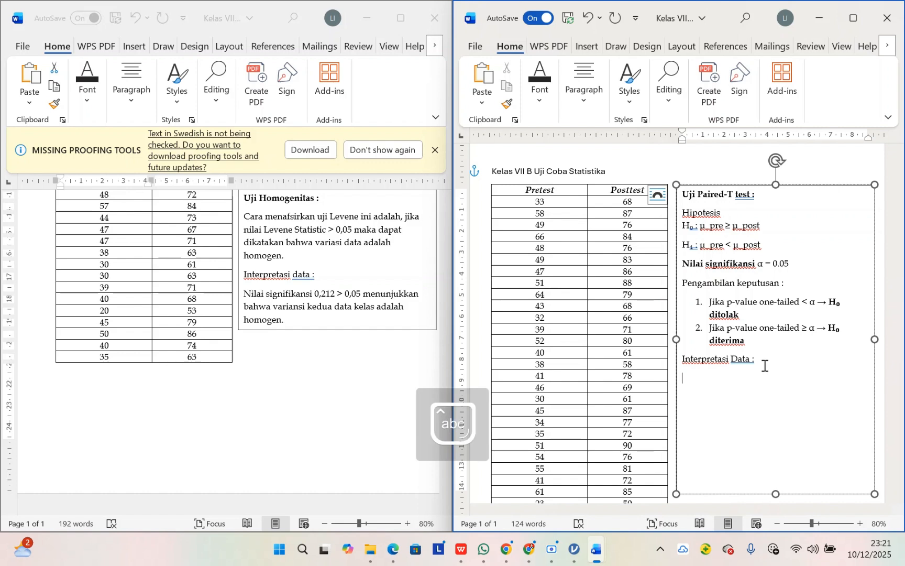
pyautogui.write('Nilai sig')
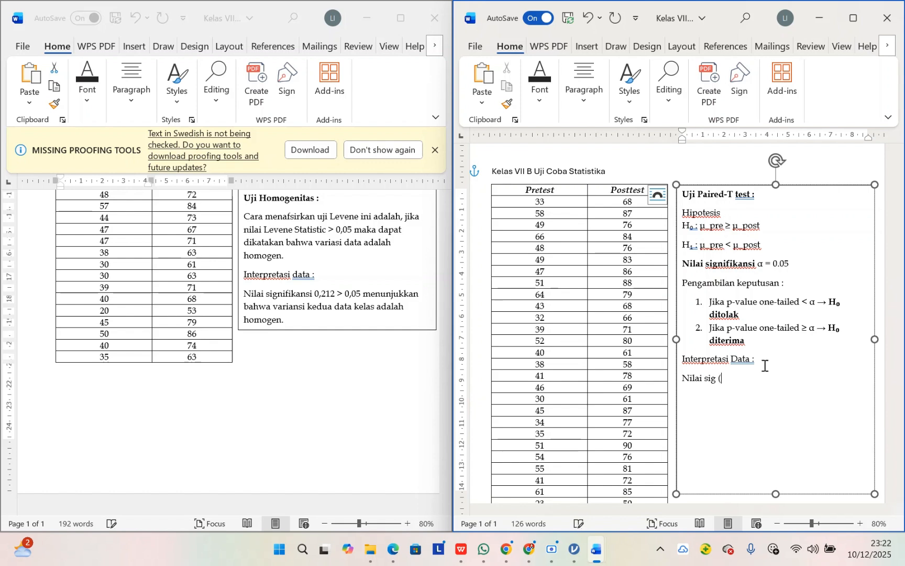
pyautogui.write(' (1-tailed')
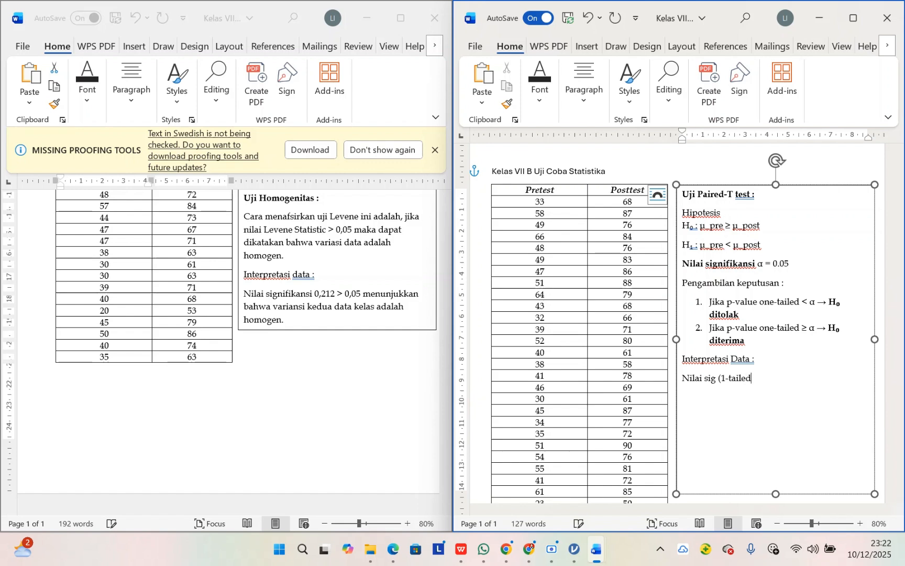
pyautogui.write(') pada kedua ')
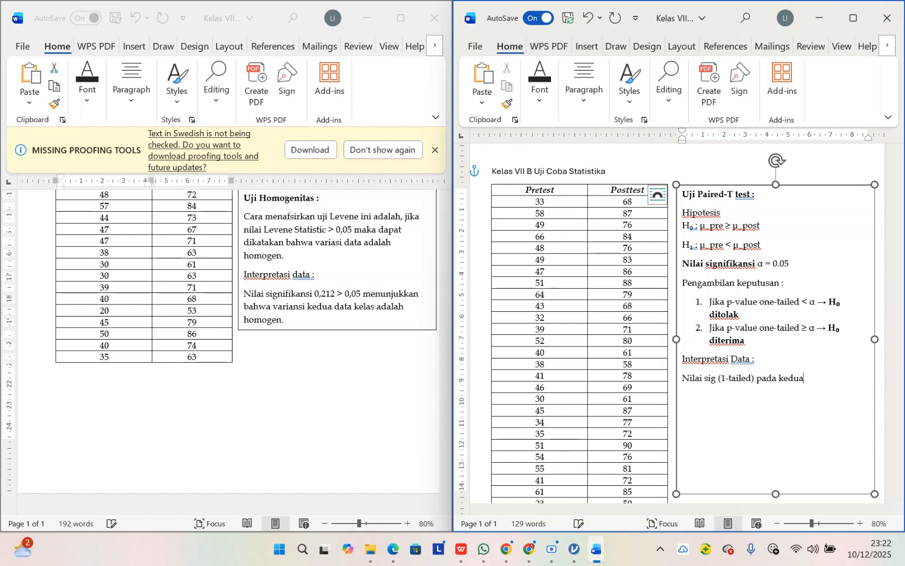
pyautogui.write('kelas adalah')
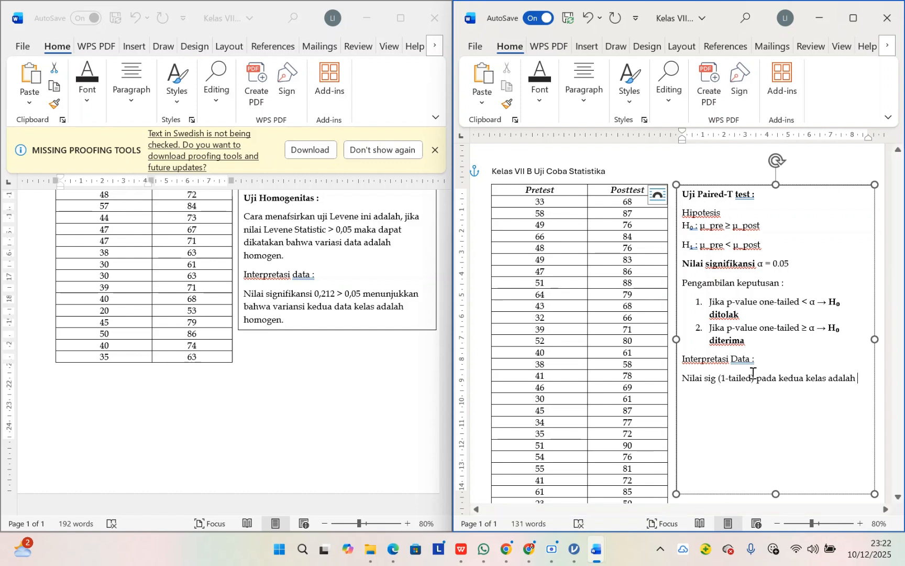
# Step: Complete the significance sentence with the p-value "< 0,001"
pyautogui.moveTo(573, 549)
pyautogui.moveTo(587, 459)
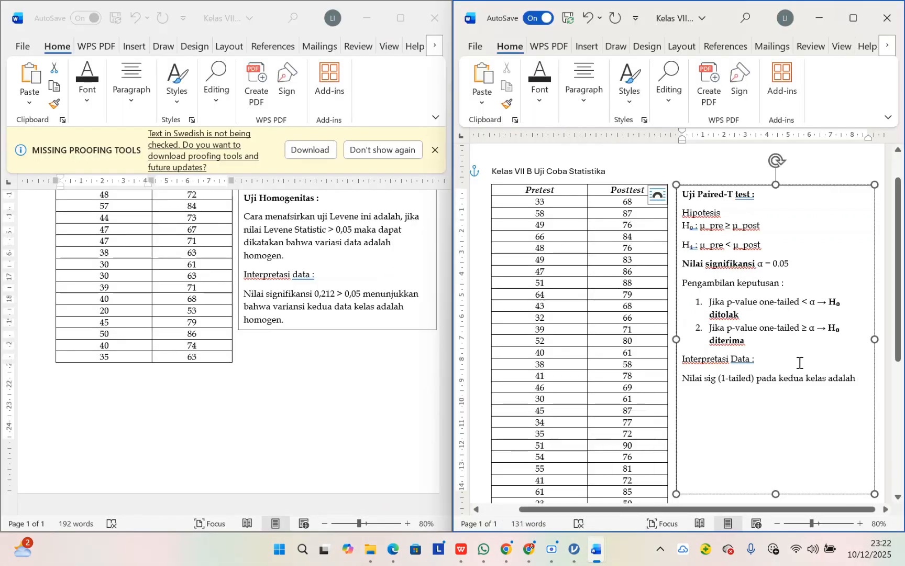
pyautogui.write('0')
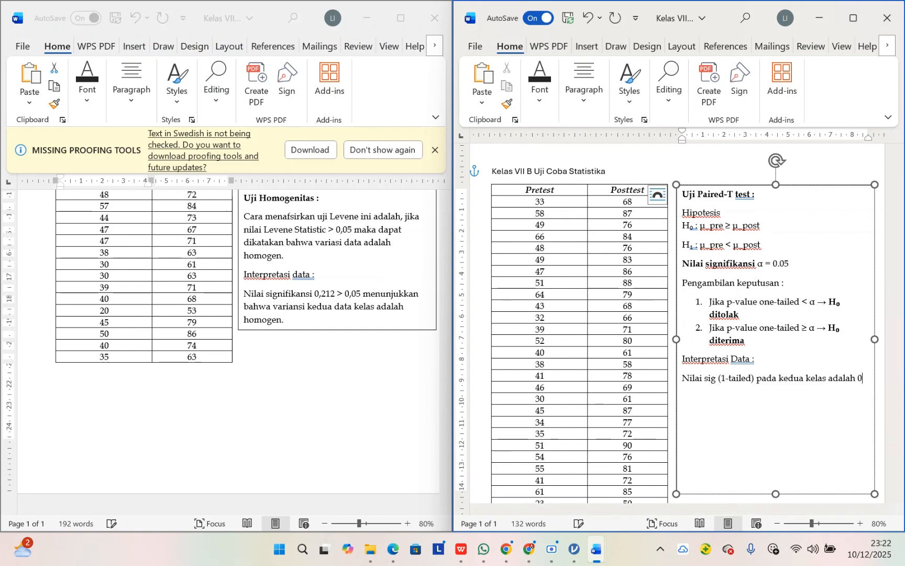
pyautogui.press('BackSpace')
pyautogui.write('< 0,001')
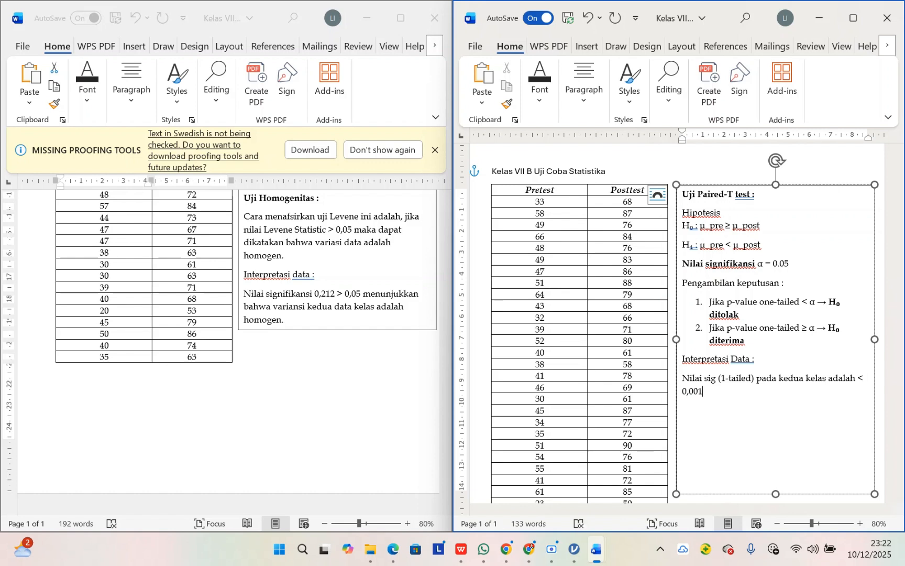
pyautogui.write('. Nilai ')
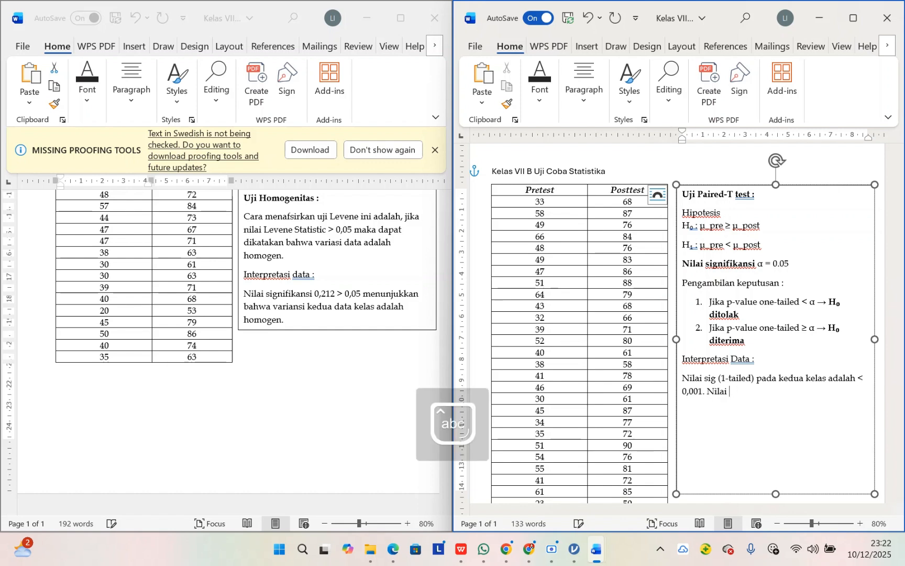
pyautogui.write('ini lebih kecil dari ')
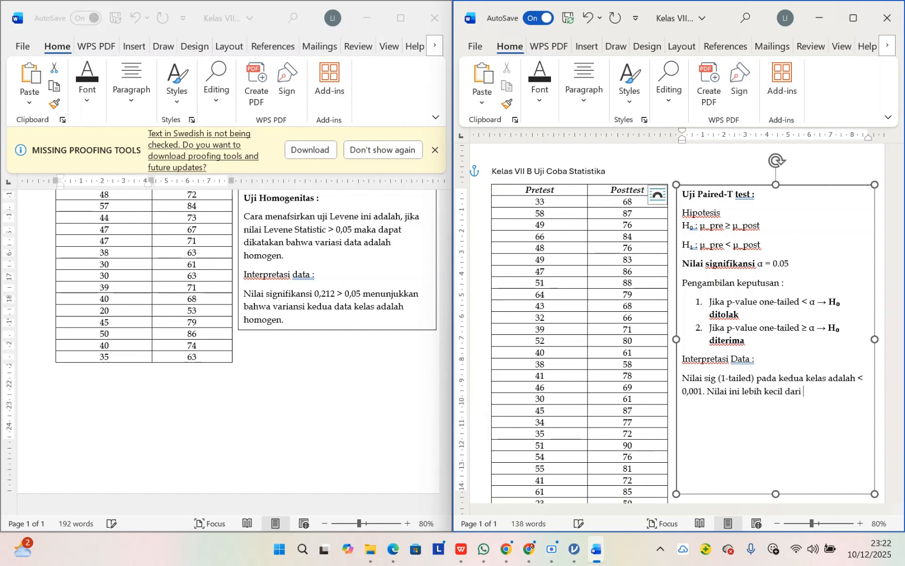
pyautogui.write('0,05 yang menu')
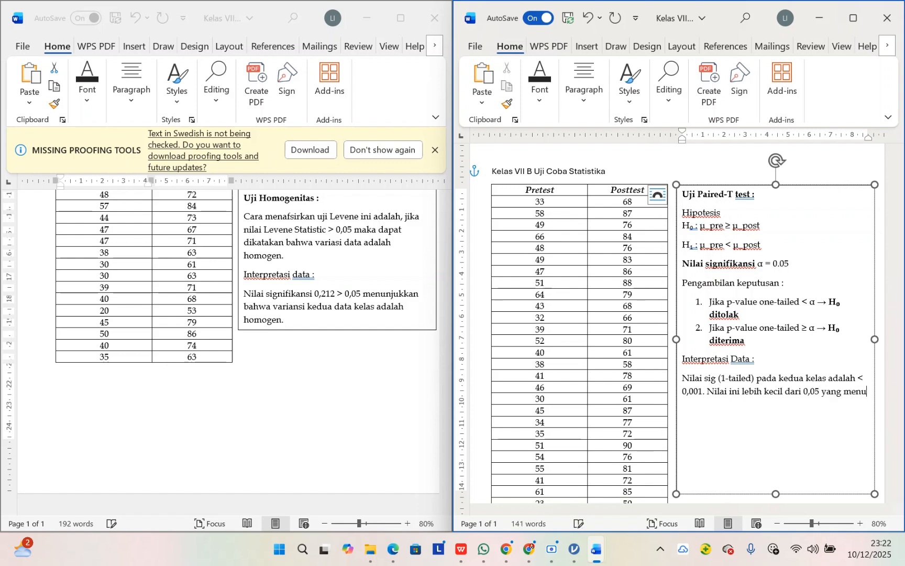
pyautogui.write('njukkan ')
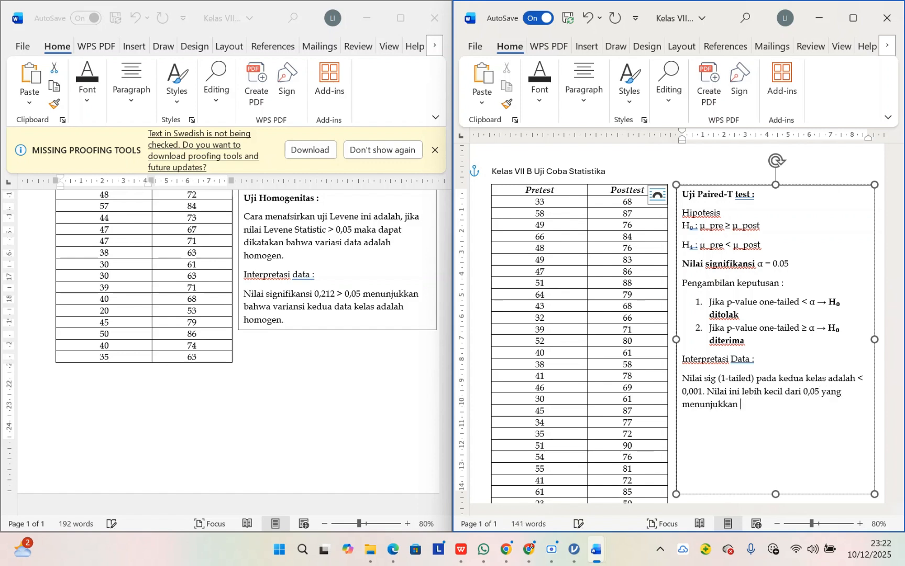
pyautogui.write('bahwa')
pyautogui.write(' terda')
# Step: Continue the second sentence with "bahwa nilai posttest lebih besar dari nilai pretest"
pyautogui.press('BackSpace')
pyautogui.press('BackSpace')
pyautogui.press('BackSpace')
pyautogui.press('BackSpace')
pyautogui.press('BackSpace')
pyautogui.write('nilai posttest ')
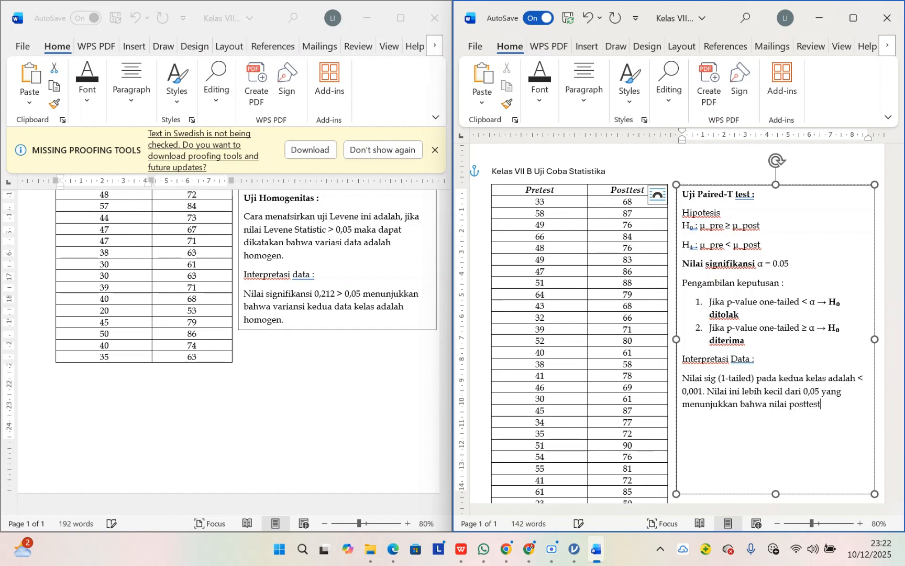
pyautogui.write('lebih bes')
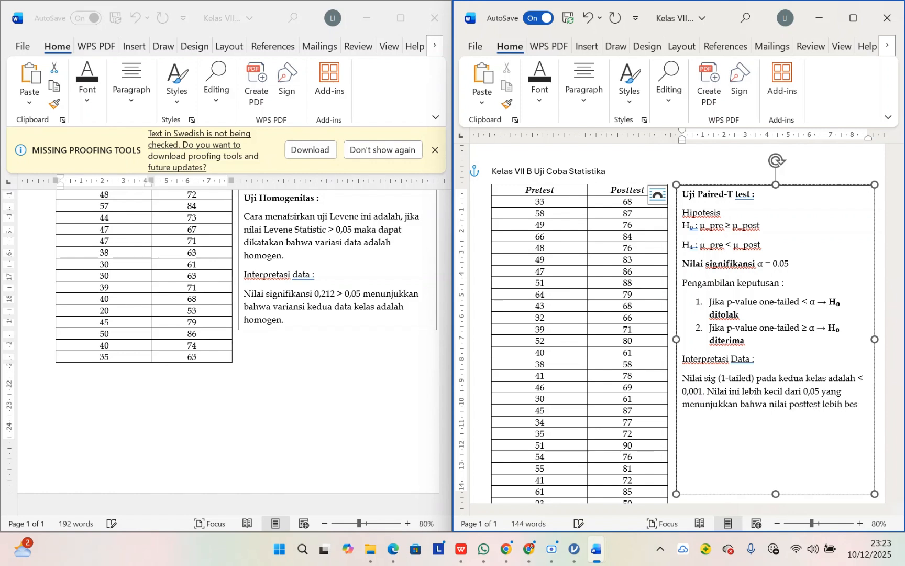
pyautogui.write('ar dari nilai pretest se')
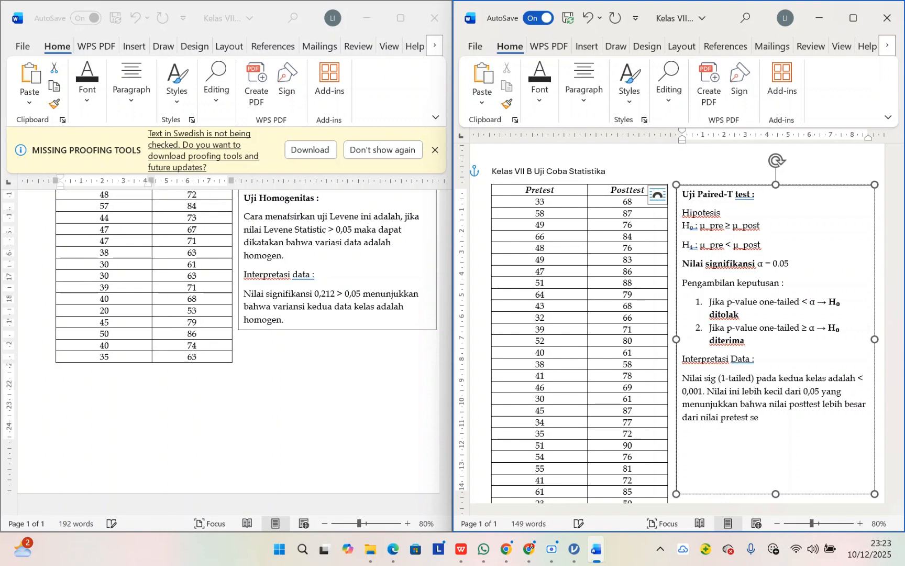
pyautogui.write('hingga menu')
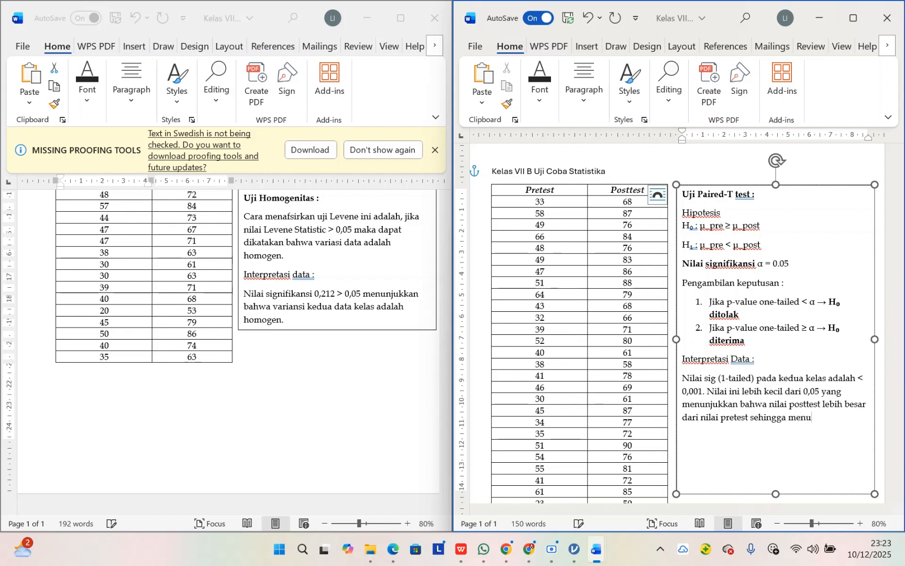
pyautogui.press('BackSpace')
pyautogui.press('BackSpace')
pyautogui.press('BackSpace')
pyautogui.press('BackSpace')
pyautogui.press('BackSpace')
pyautogui.press('BackSpace')
pyautogui.press('BackSpace')
pyautogui.press('BackSpace')
pyautogui.press('BackSpace')
pyautogui.press('BackSpace')
pyautogui.press('BackSpace')
pyautogui.press('BackSpace')
# Step: End the sentence and add the conclusion "Artinya terdapat peningkatan setelah dilakukan pembelajaran dengan treatment tertentu."
pyautogui.write('. Artinya ')
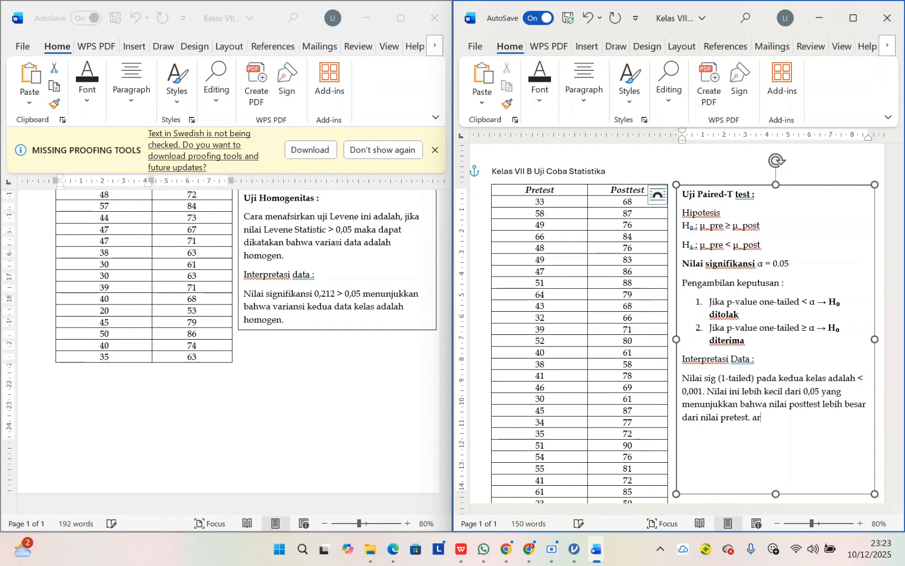
pyautogui.write('terdapat peni')
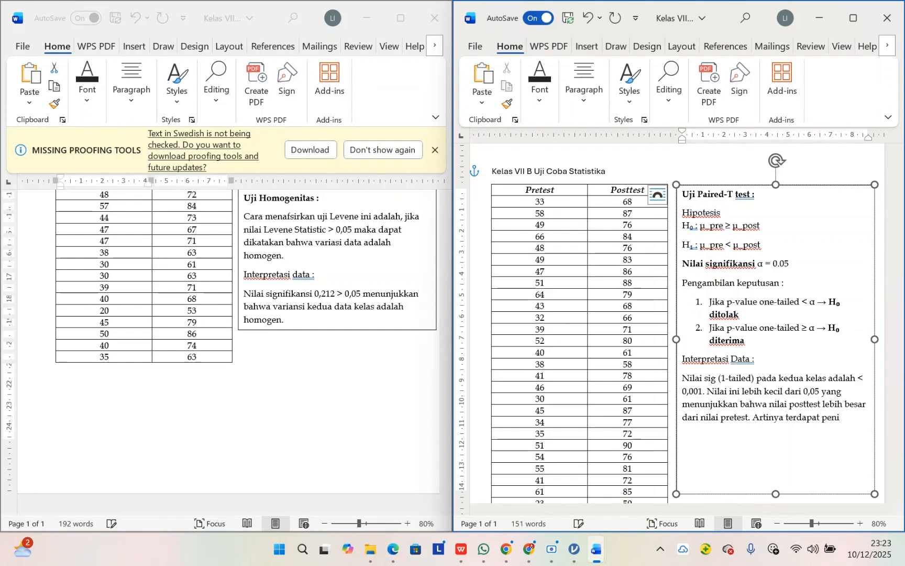
pyautogui.write('ngkatan s')
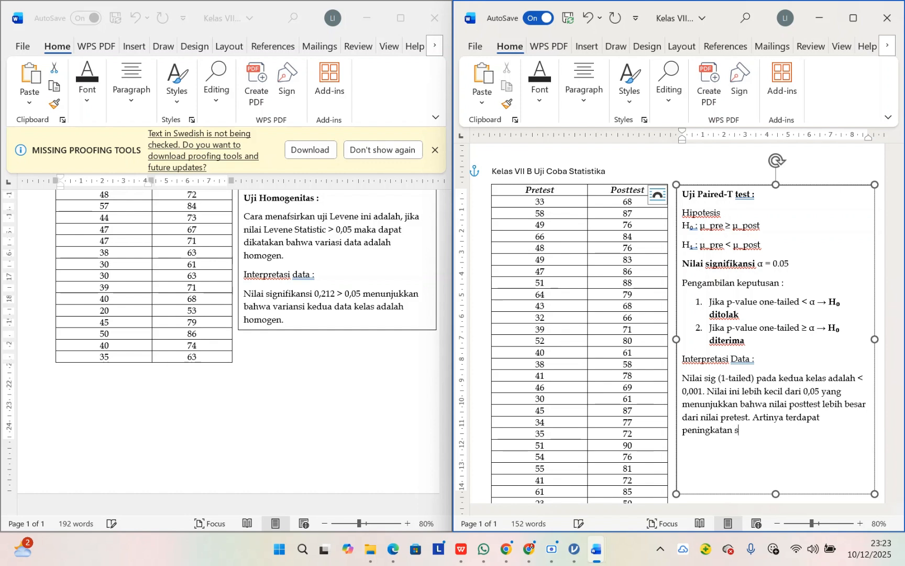
pyautogui.write('etelah dilakukan pembelajaran ')
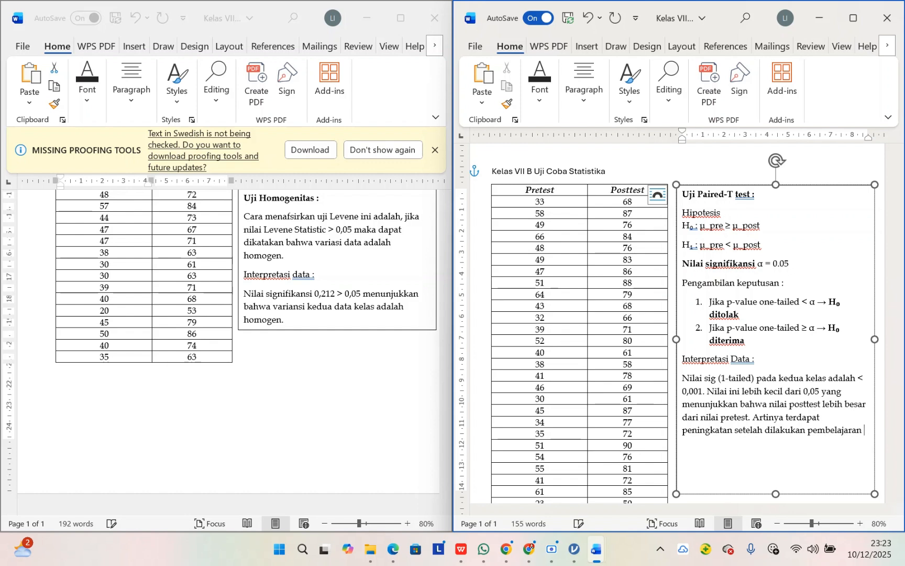
pyautogui.write('dengan treatment teres')
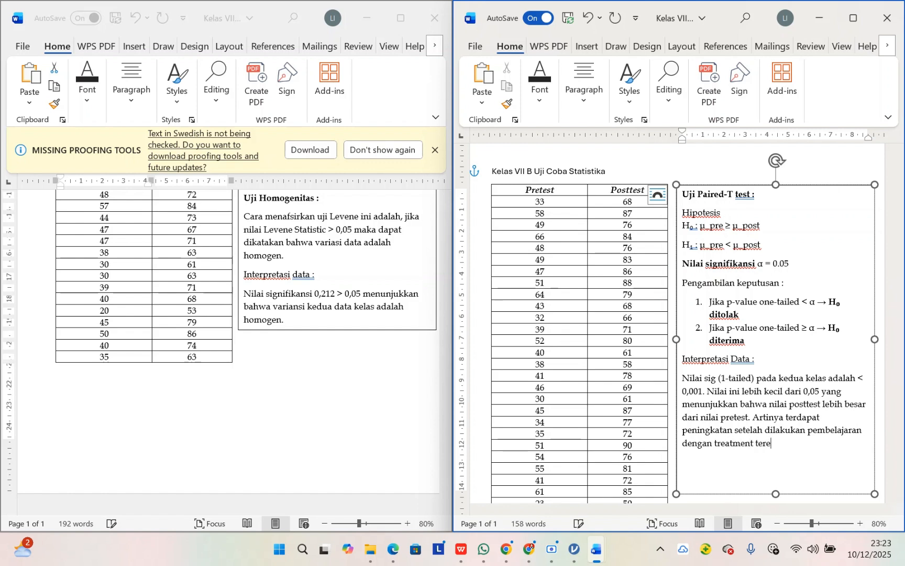
pyautogui.press('BackSpace')
pyautogui.press('BackSpace')
pyautogui.press('BackSpace')
pyautogui.write('rtentu')
pyautogui.scroll(5, 371, 305)
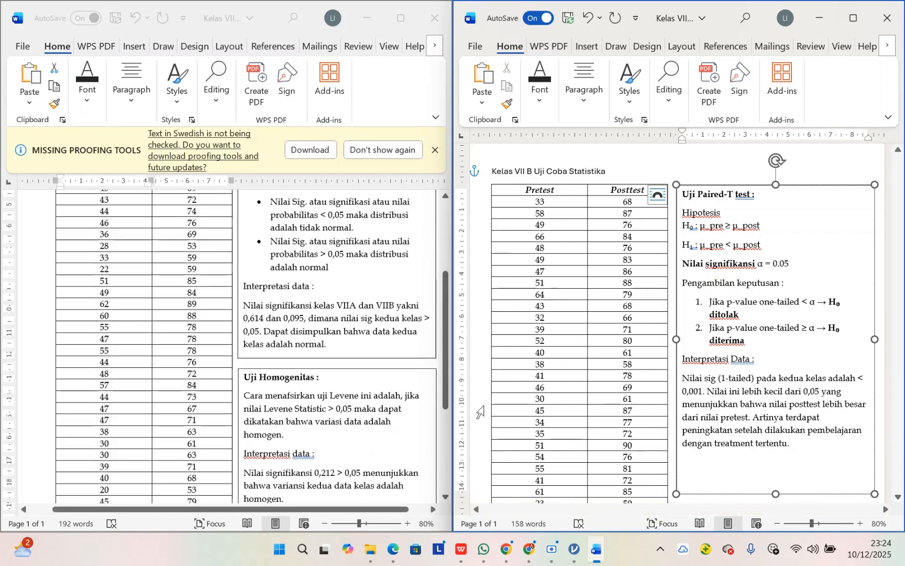
# Step: Switch to jamovi and close the Paired Samples T-Test options to return to the data sheet
pyautogui.moveTo(574, 549)
pyautogui.click(547, 471)
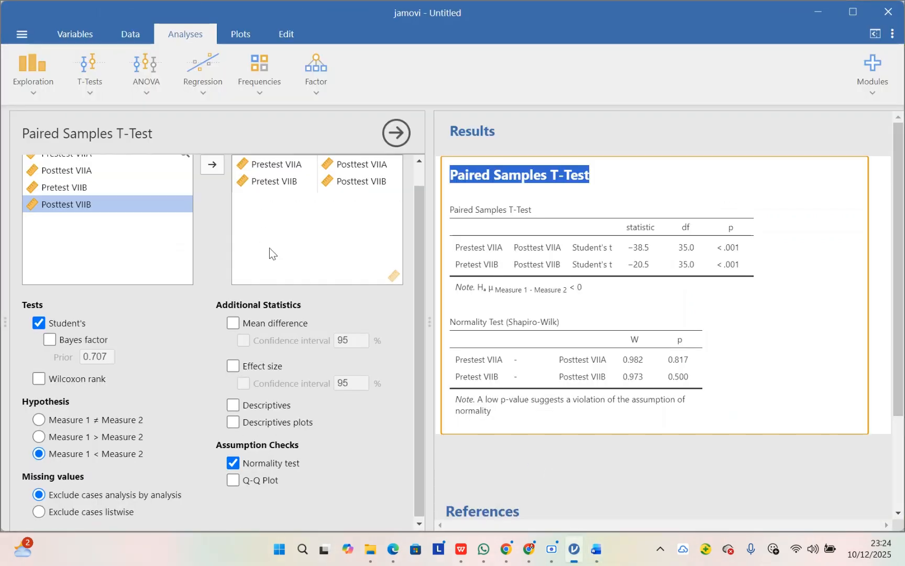
pyautogui.scroll(1, 269, 248)
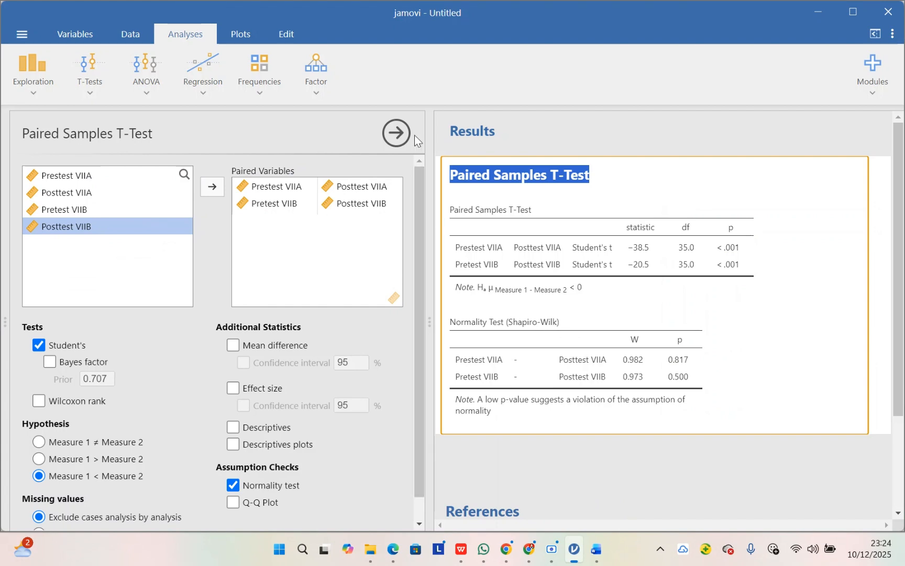
pyautogui.click(399, 129)
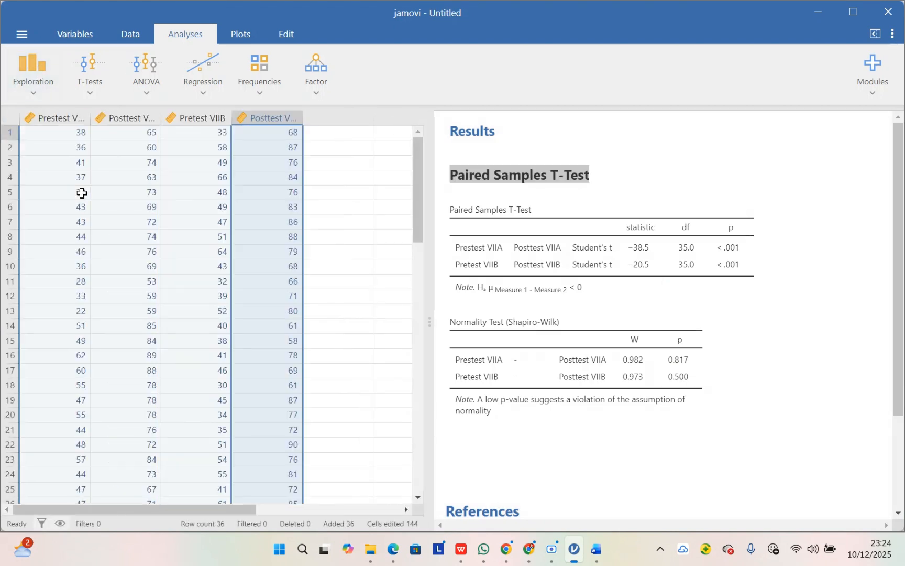
# Step: Save the project as a jamovi file named "Uji Paired T Test VIIA dan VIIB" in the STATISTIKA DALAM PEND IPA folder
pyautogui.click(17, 38)
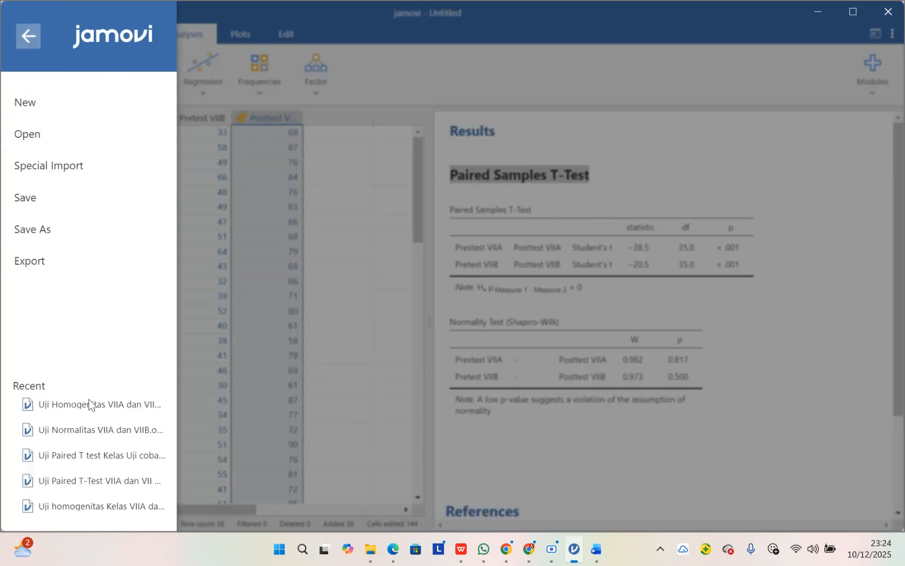
pyautogui.click(78, 197)
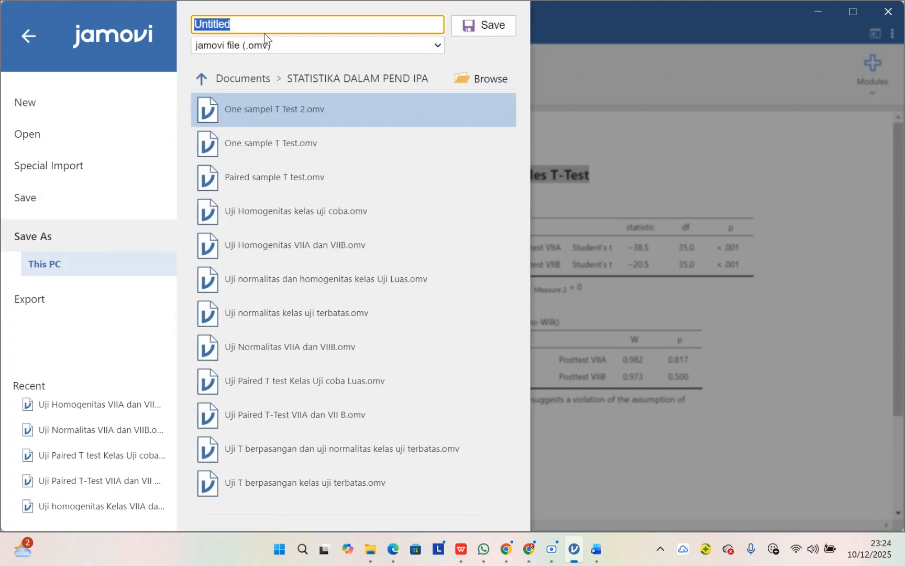
pyautogui.write('Uji ')
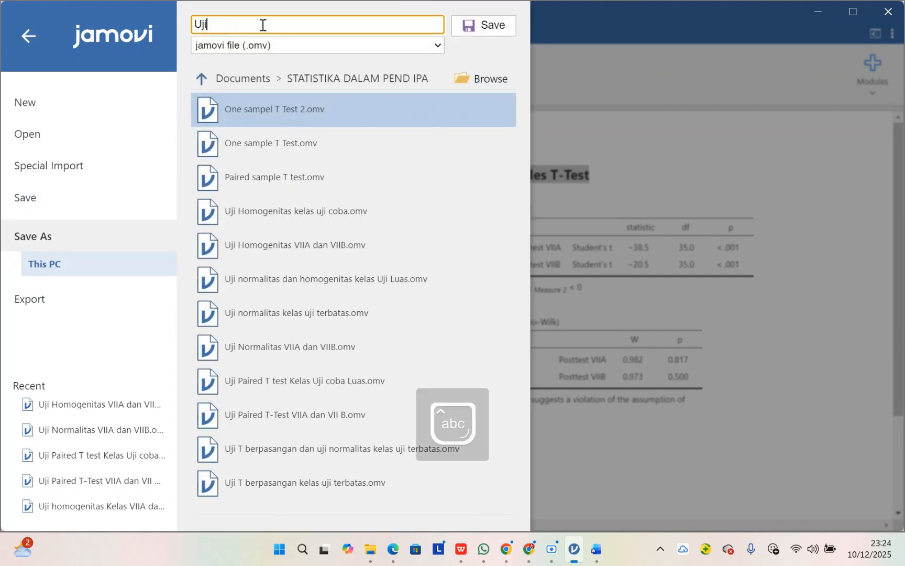
pyautogui.write('Paired T test VIIA dan VIIB')
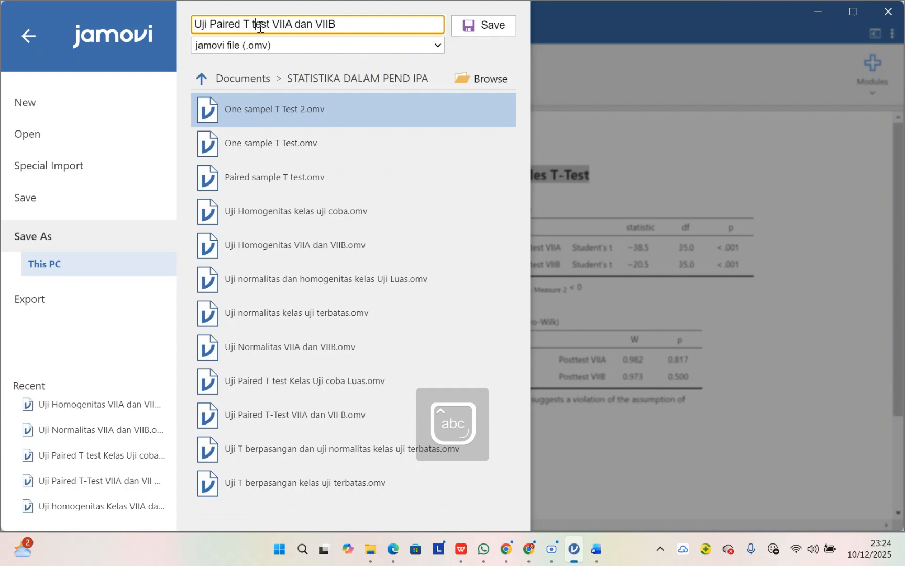
pyautogui.click(258, 25)
pyautogui.press('BackSpace')
pyautogui.write('T')
pyautogui.click(490, 27)
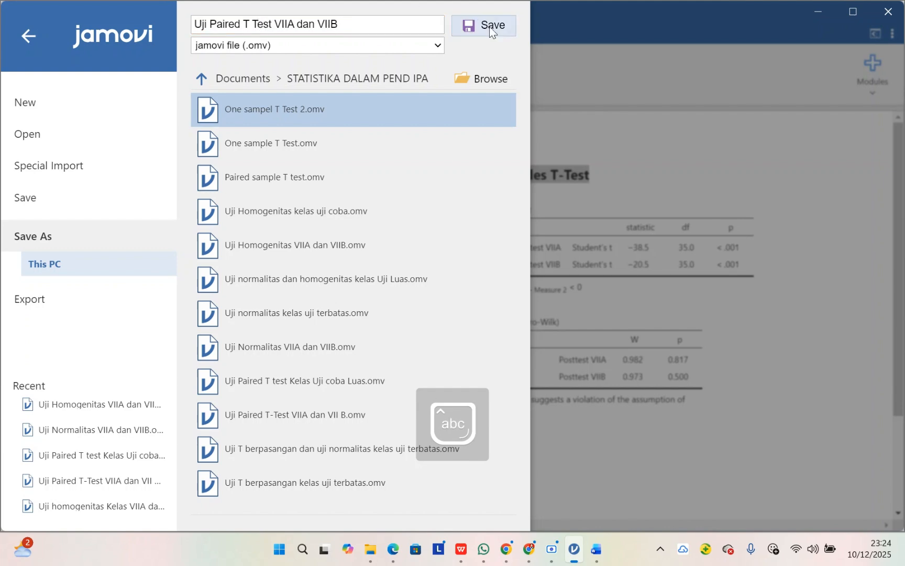
# Step: Switch back to the paired Word documents and review the normality, homogeneity and paired t-test notes beside the class VII A and VII B scores
pyautogui.moveTo(596, 548)
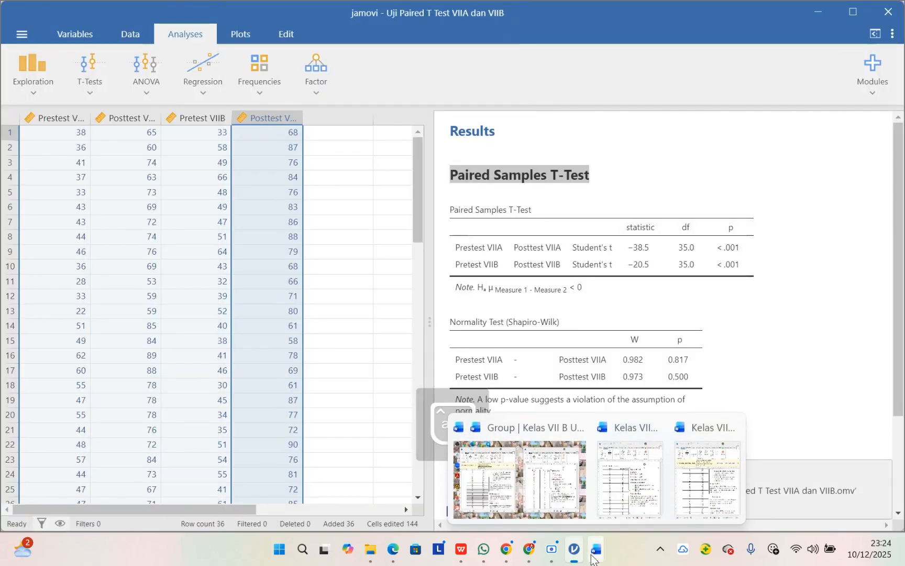
pyautogui.click(547, 475)
pyautogui.scroll(5, 325, 331)
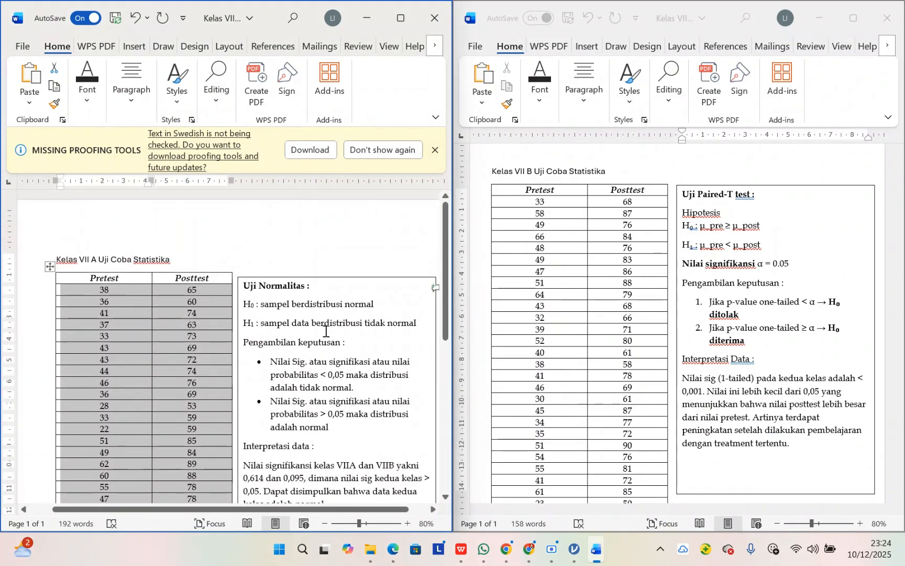
pyautogui.scroll(-3, 325, 331)
pyautogui.scroll(1, 586, 343)
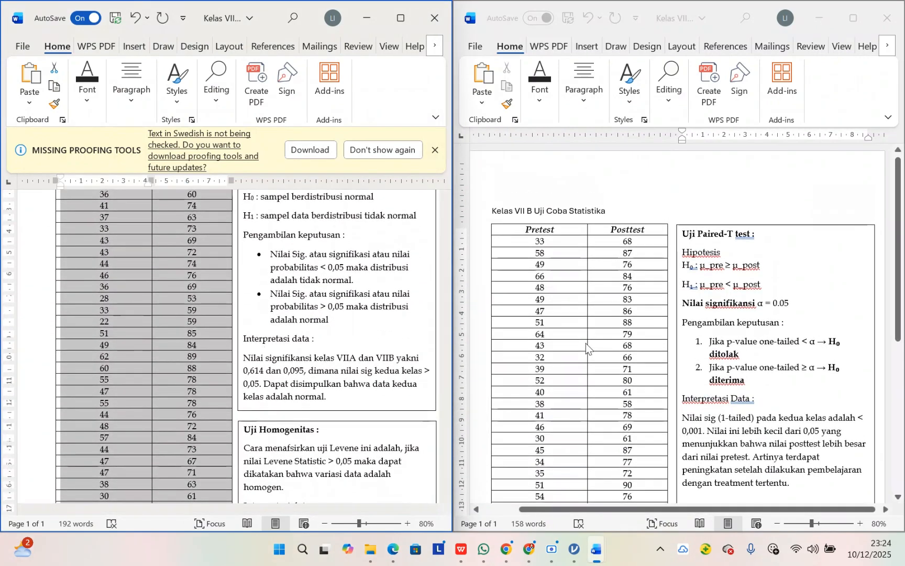
pyautogui.scroll(3, 188, 298)
pyautogui.scroll(-3, 188, 298)
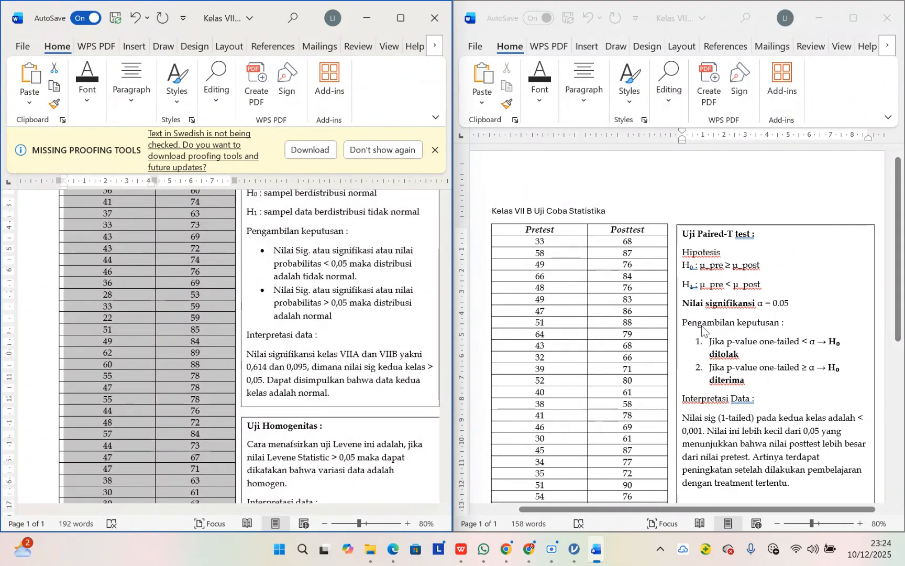
pyautogui.scroll(-3, 701, 328)
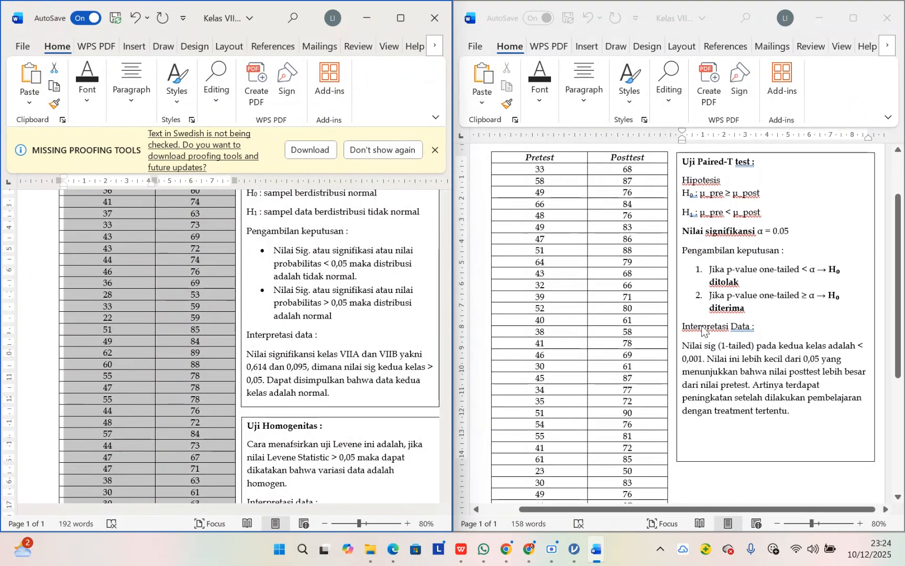
pyautogui.click(707, 453)
pyautogui.scroll(3, 708, 450)
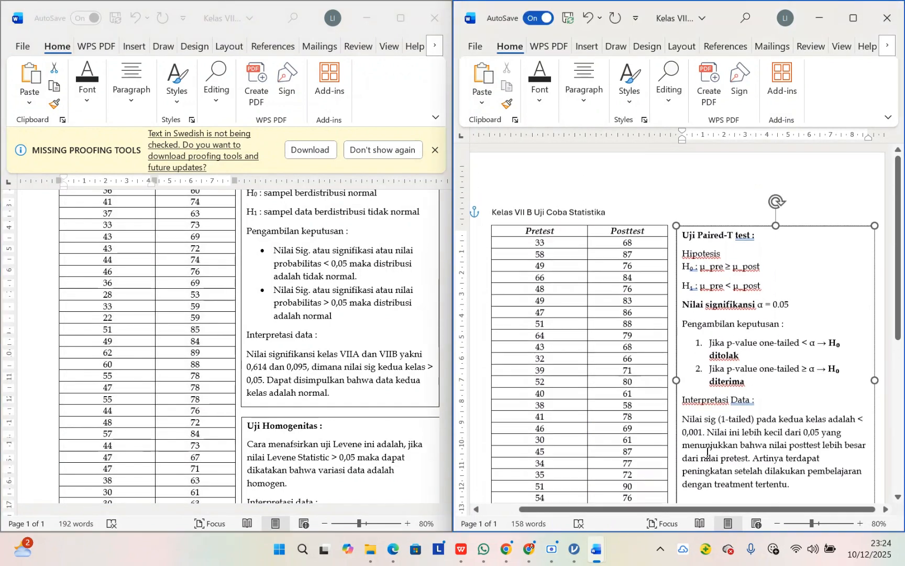
pyautogui.scroll(3, 329, 330)
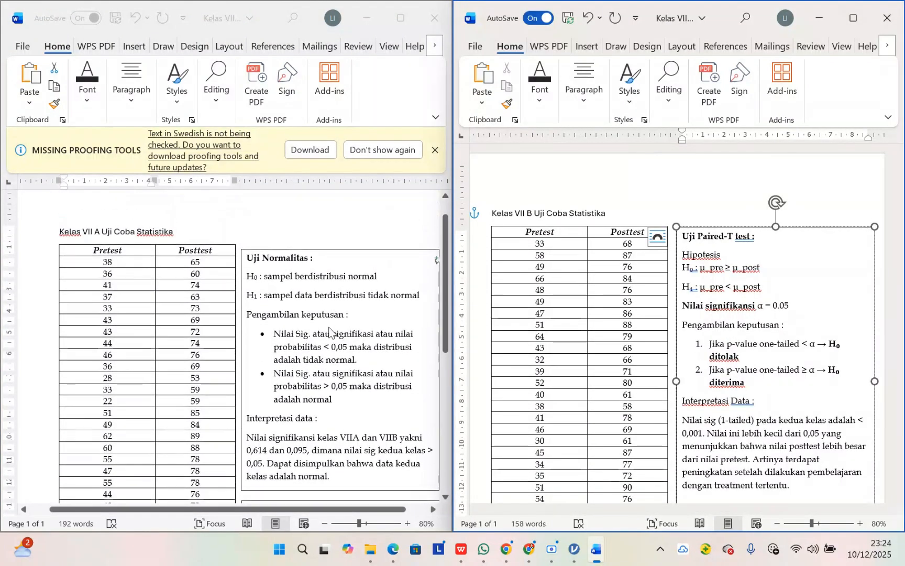